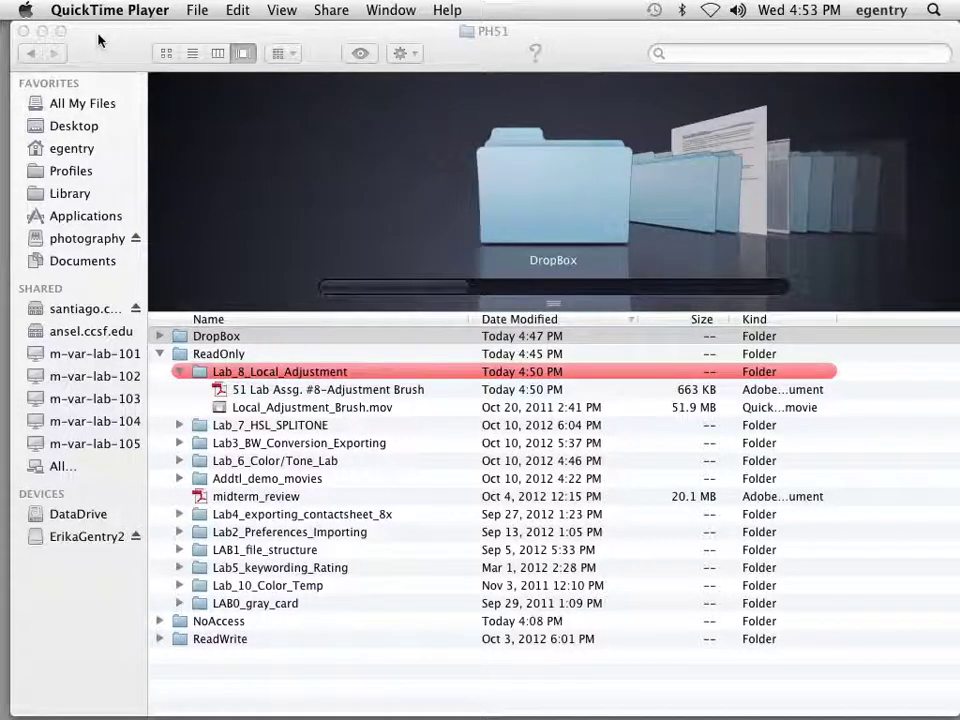
Step: Open the '51 Lab Assg. #8-Adjustment Brush' PDF in Acrobat from Finder
left_click(306, 392)
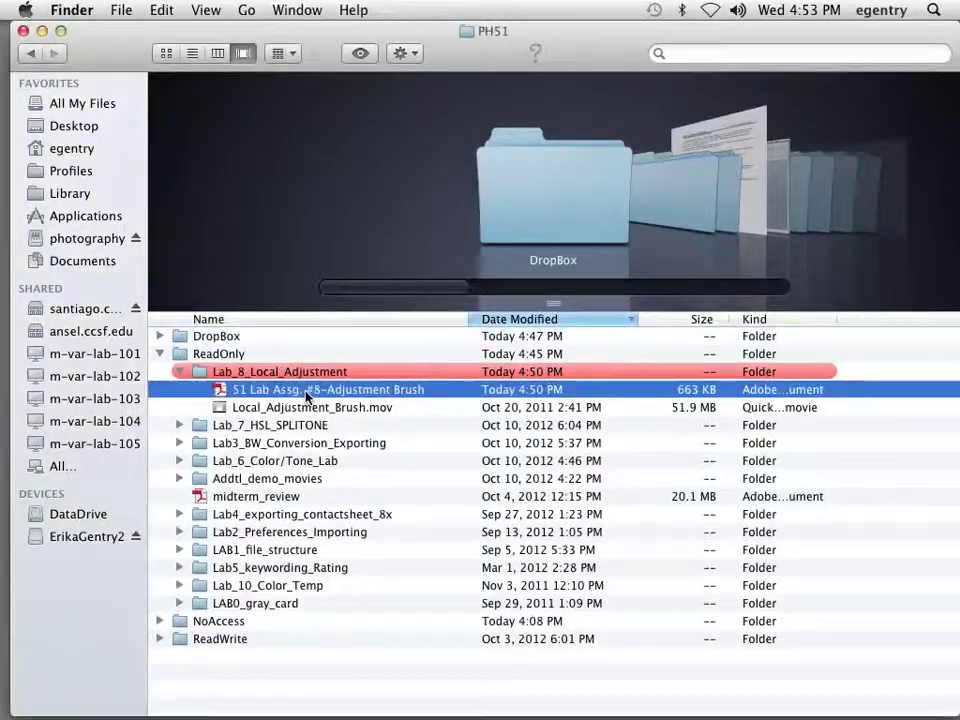
double_click(306, 394)
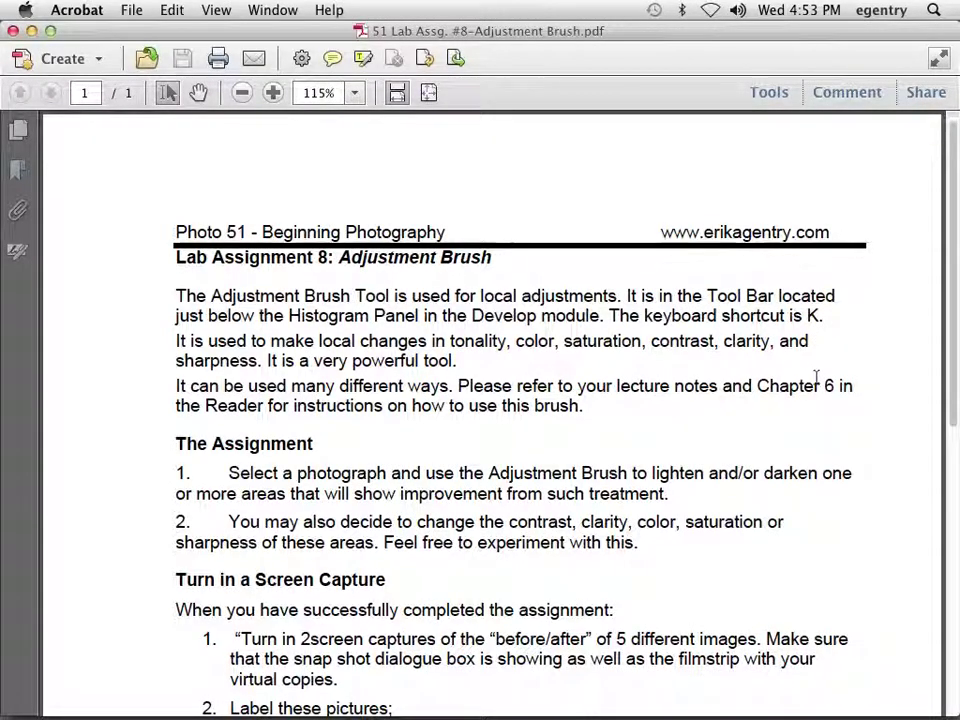
scroll(816, 376, "down", 3)
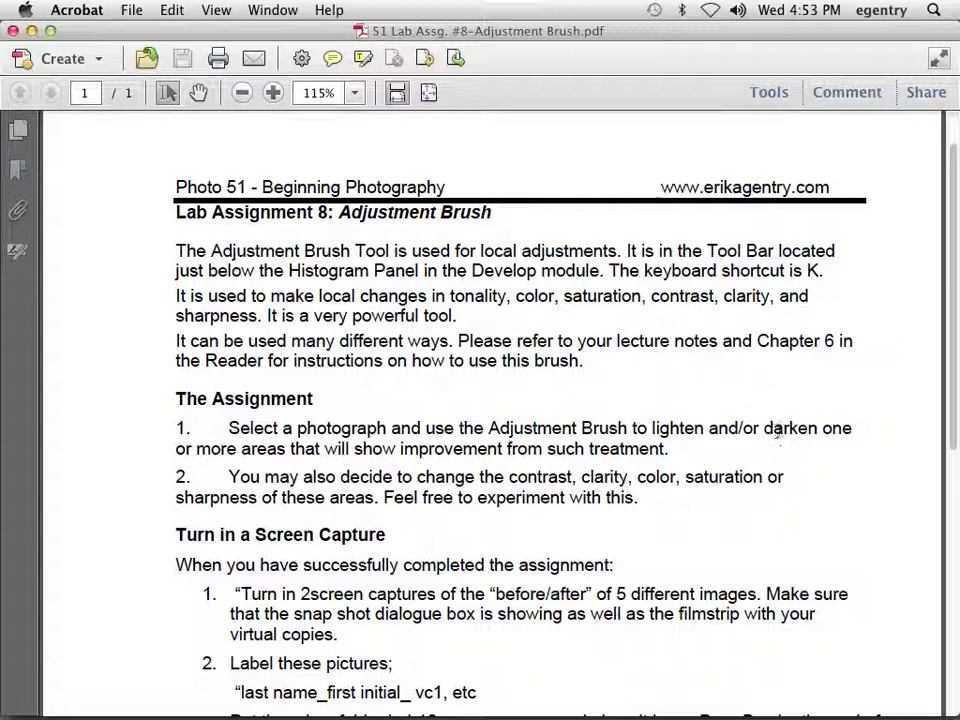
scroll(779, 430, "down", 5)
scroll(779, 430, "up", 2)
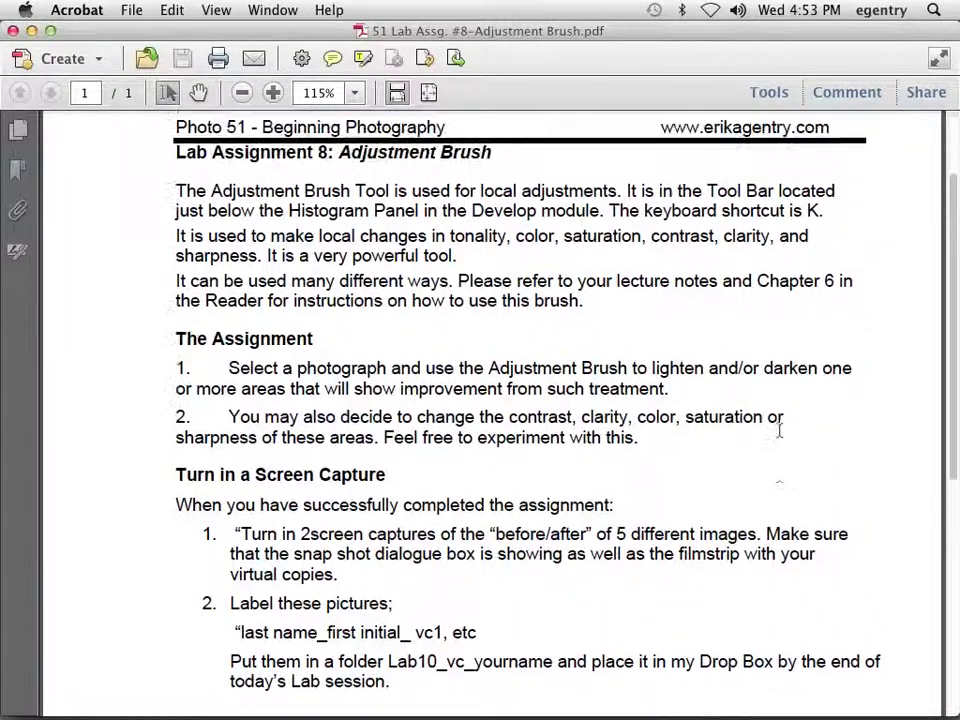
scroll(779, 430, "up", 2)
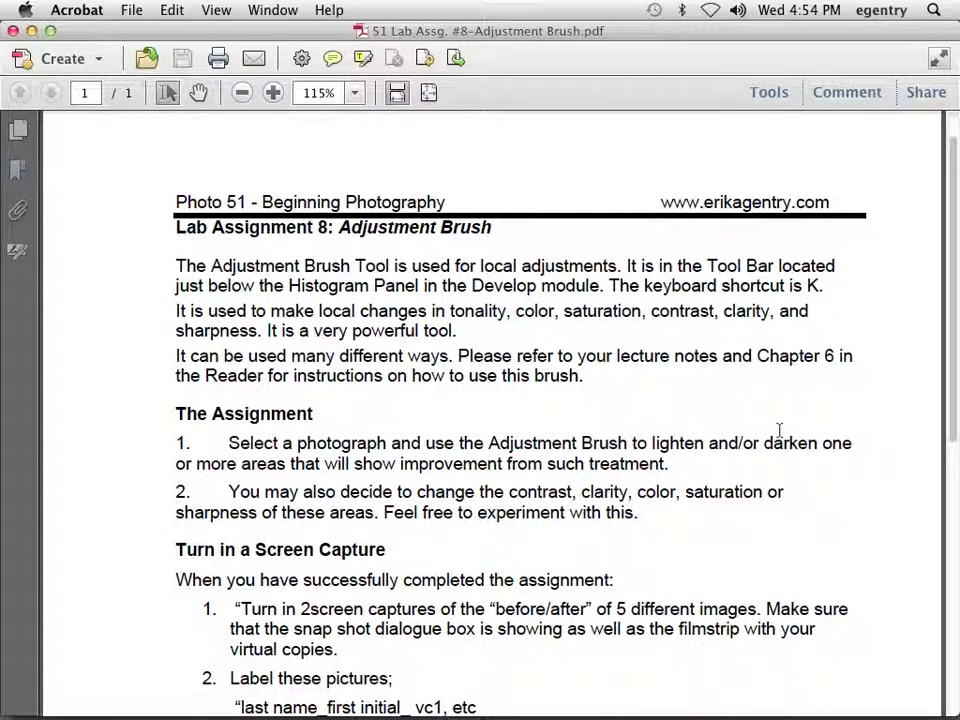
scroll(786, 456, "down", 4)
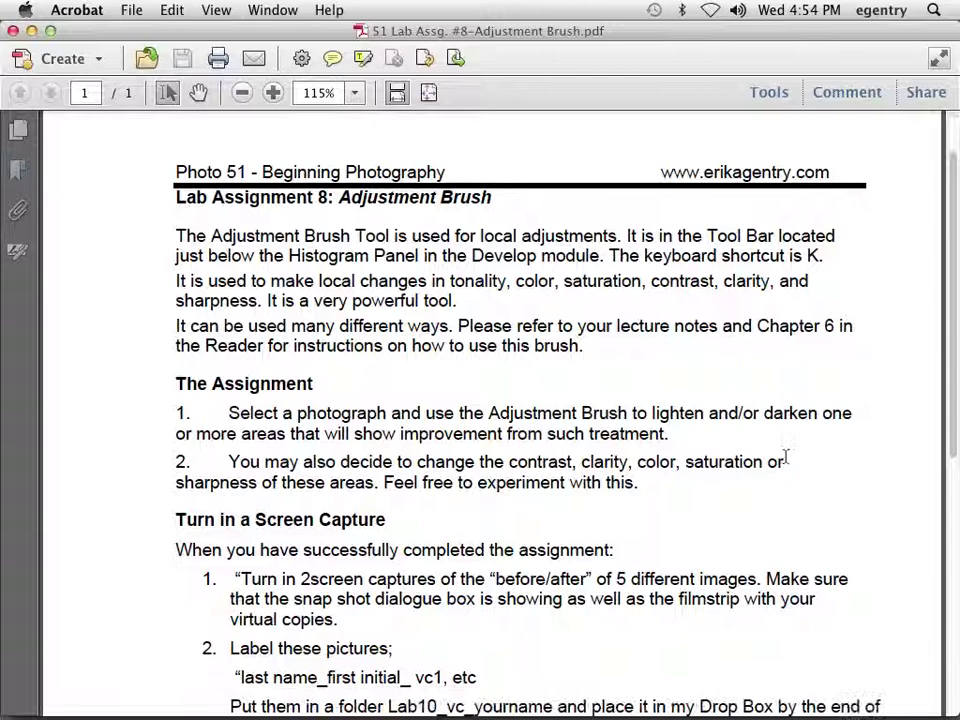
scroll(786, 456, "down", 3)
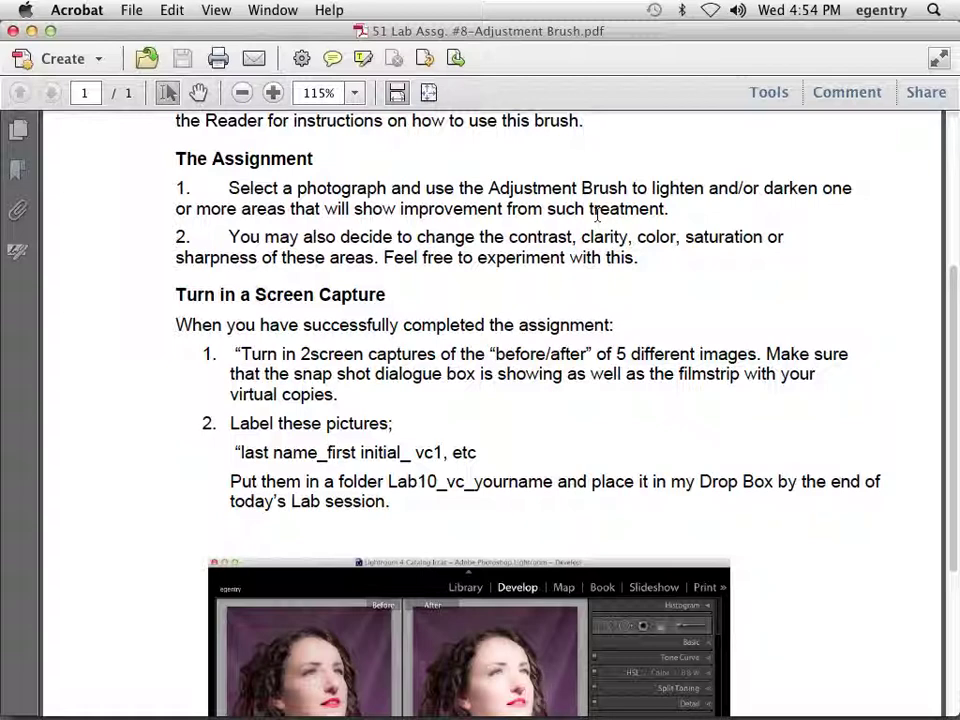
Step: Scroll through the assignment and highlight the first turn-in instruction
scroll(762, 379, "down", 3)
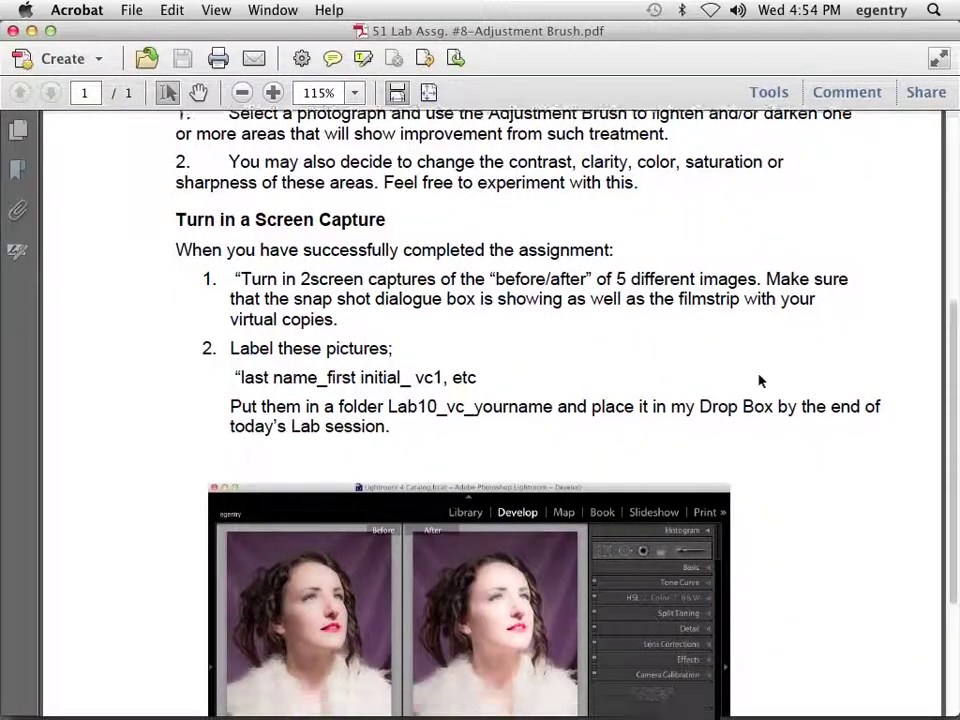
scroll(760, 380, "down", 3)
scroll(760, 380, "down", 1)
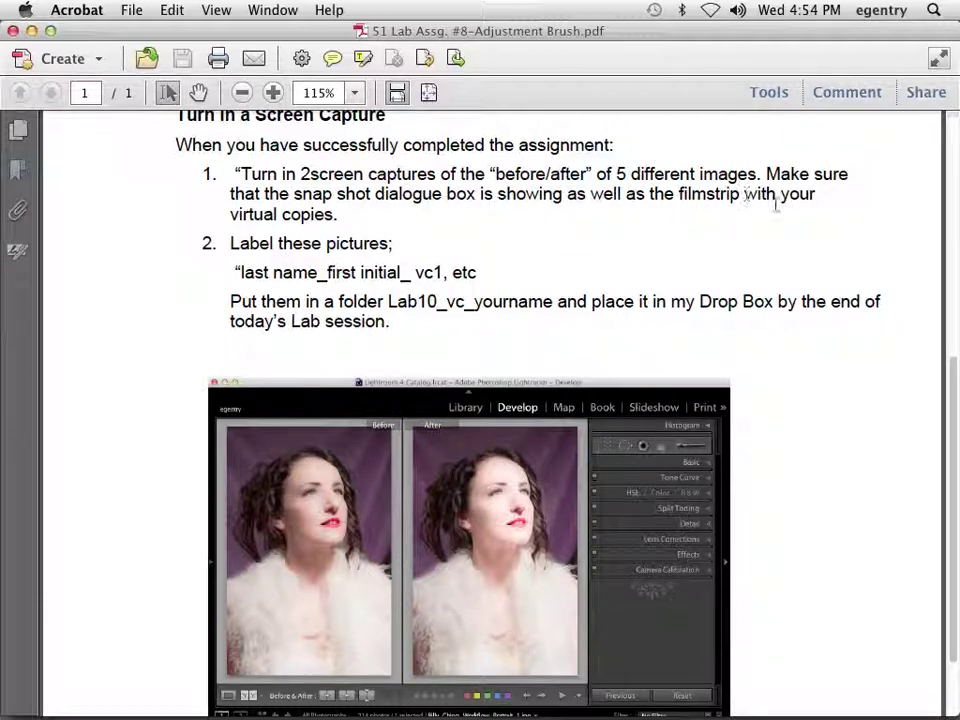
left_click_drag(341, 216, 222, 180)
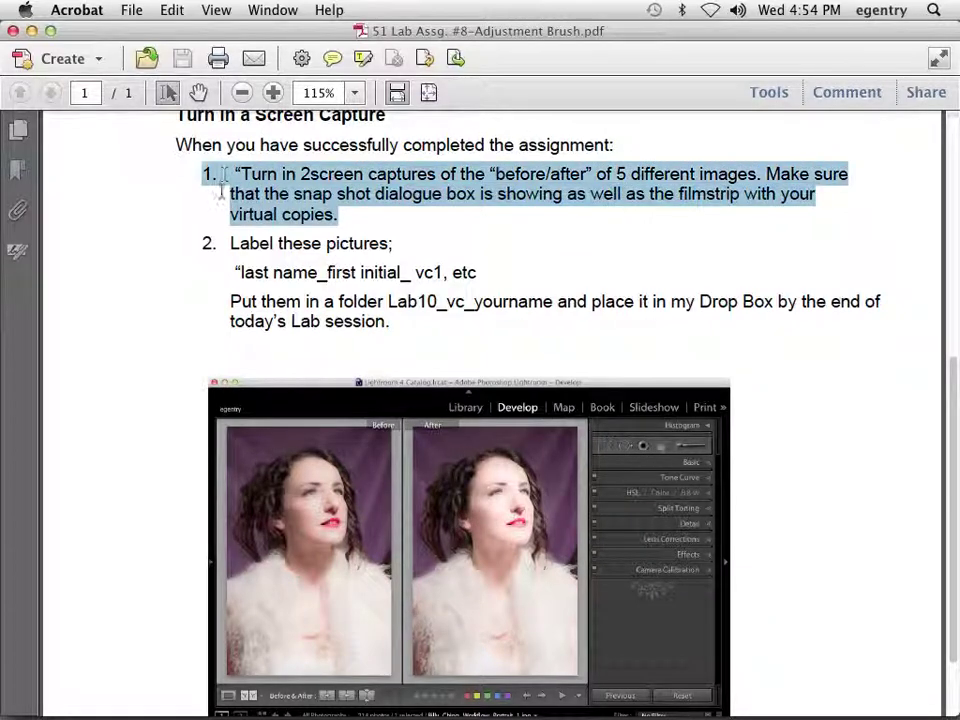
left_click(241, 174)
scroll(352, 272, "up", 3)
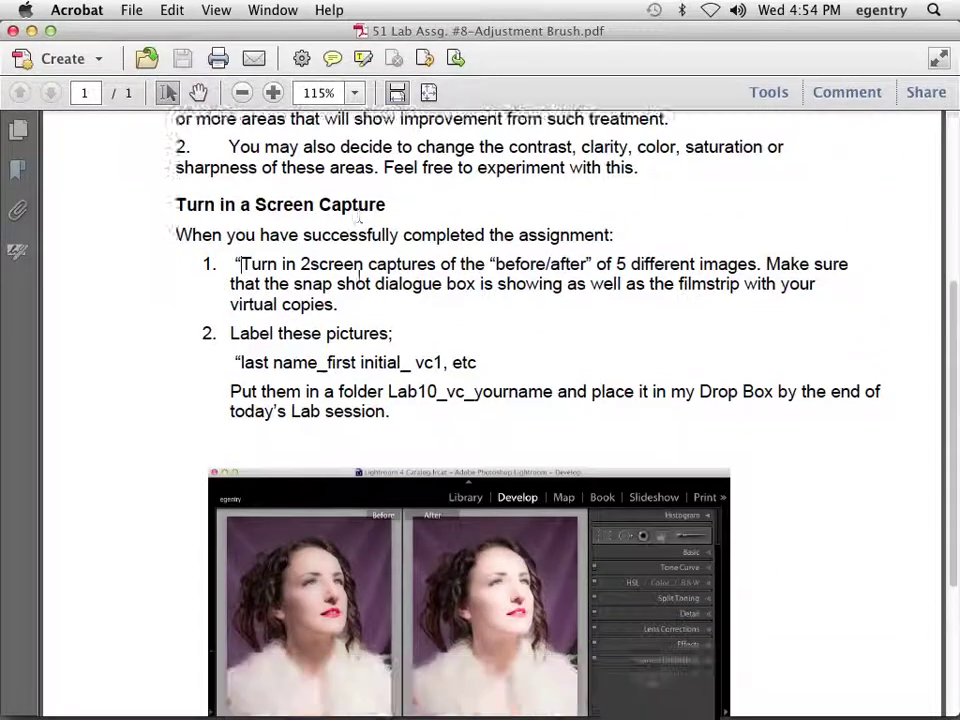
scroll(358, 218, "down", 5)
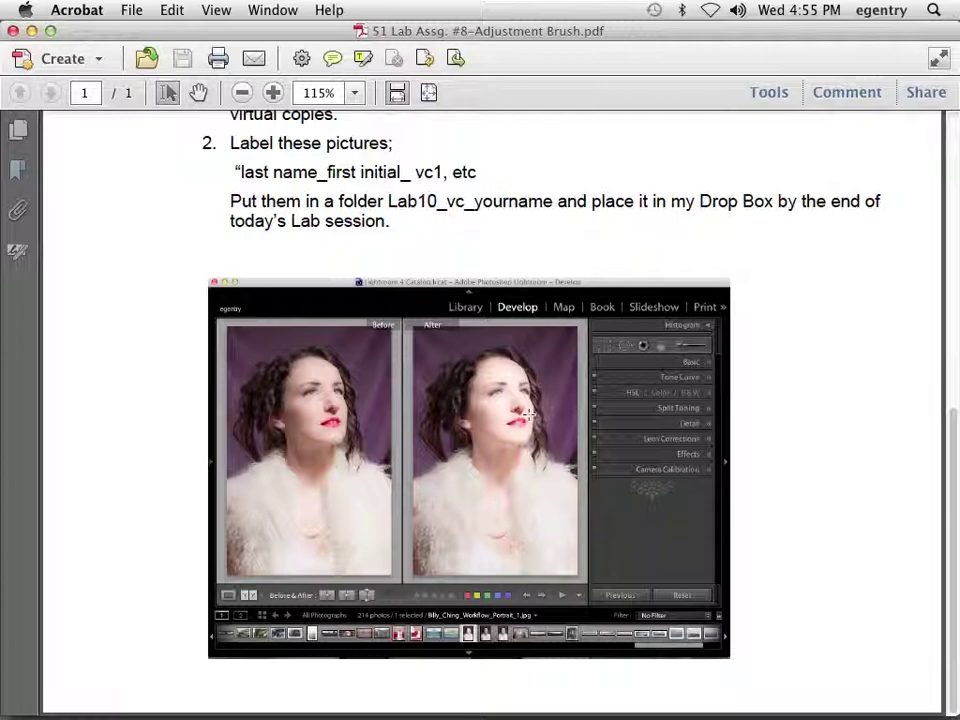
Step: Highlight the folder-naming and picture-labelling instructions, then close the assignment PDF
scroll(538, 251, "up", 10)
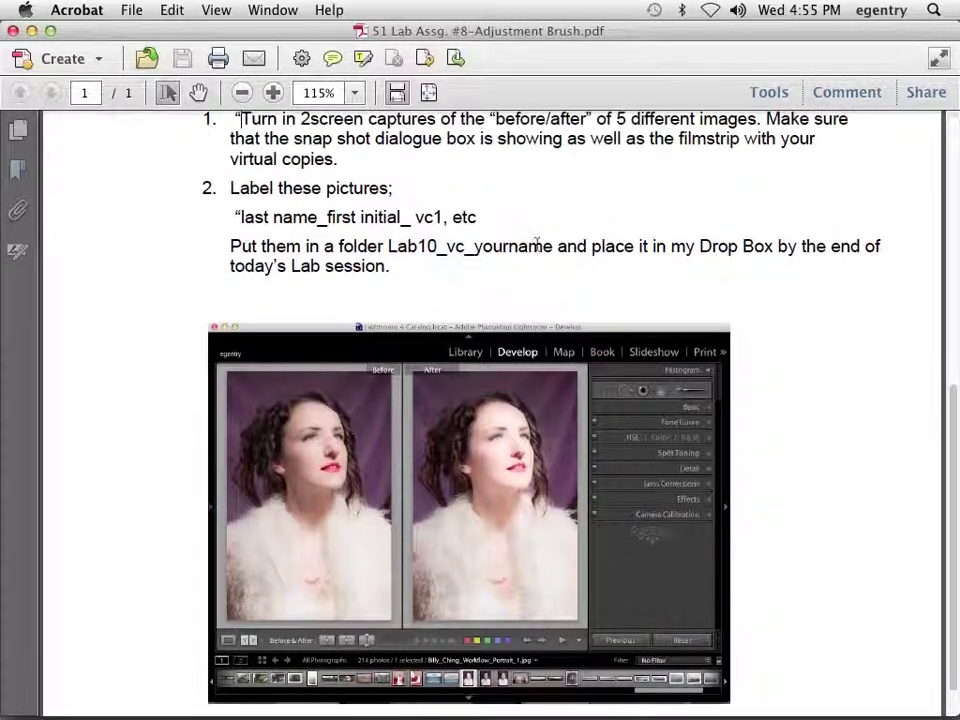
scroll(538, 245, "up", 2)
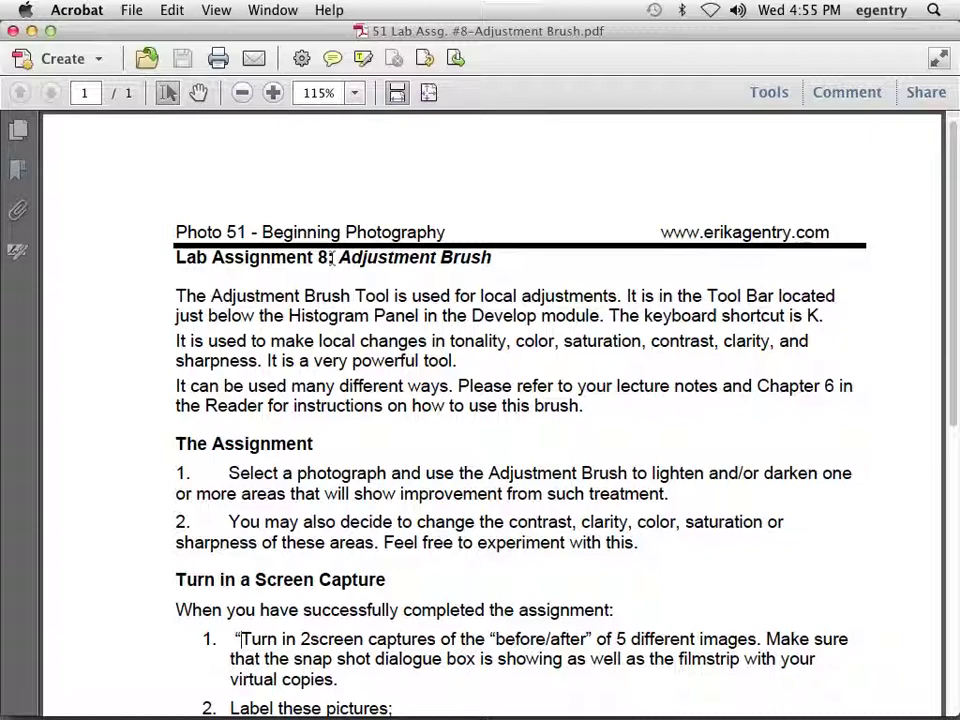
scroll(536, 456, "down", 12)
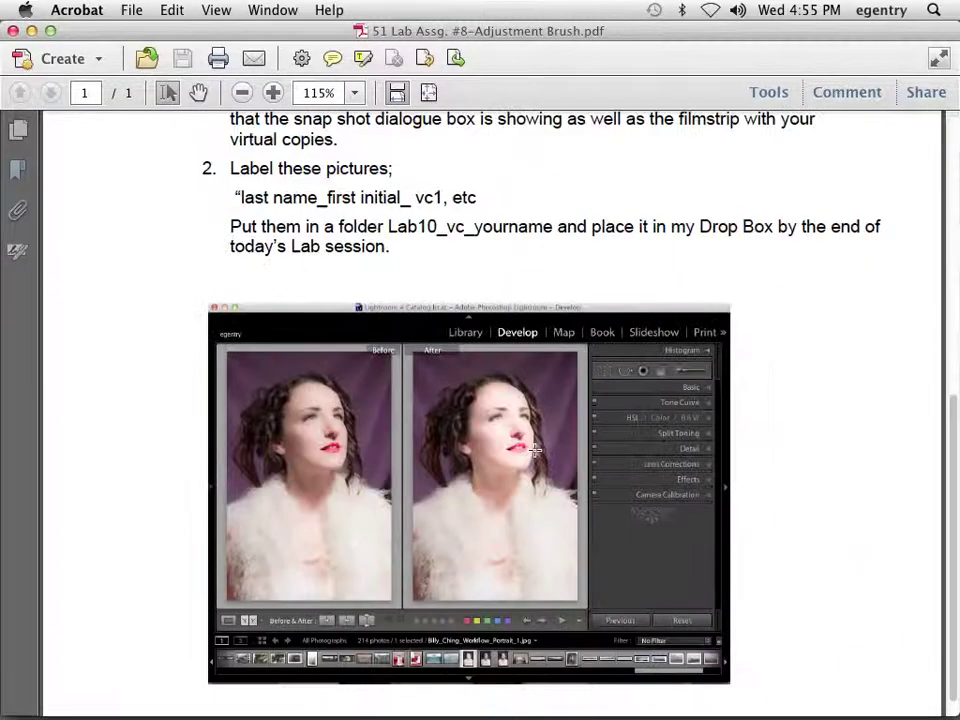
left_click_drag(447, 226, 466, 226)
left_click(480, 227)
left_click_drag(557, 226, 632, 225)
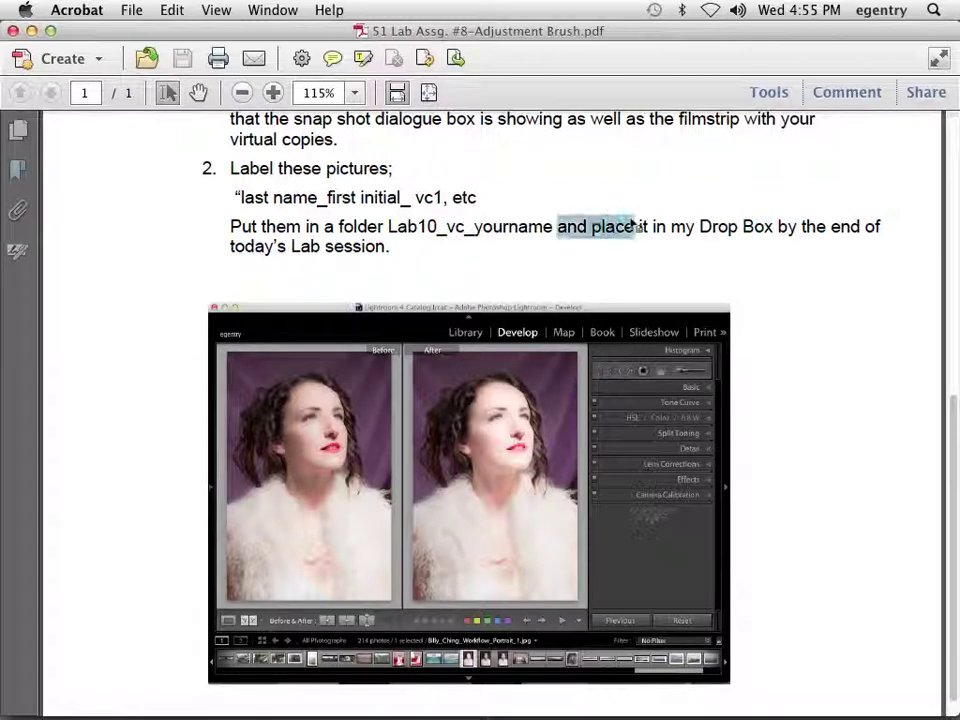
left_click(855, 226)
left_click_drag(388, 226, 180, 80)
left_click(390, 247)
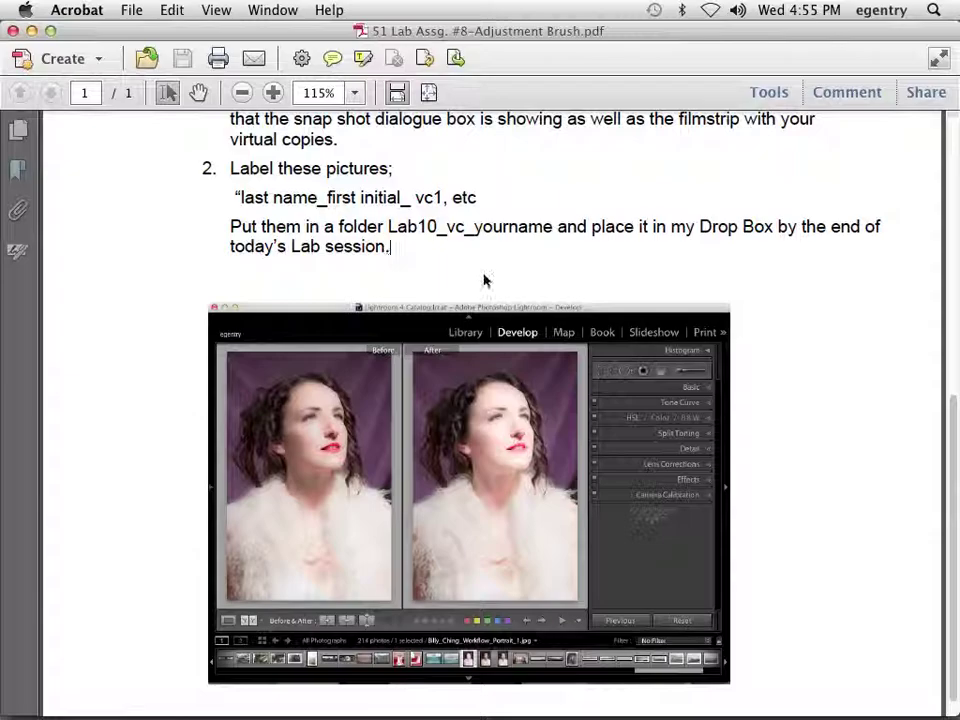
left_click(13, 31)
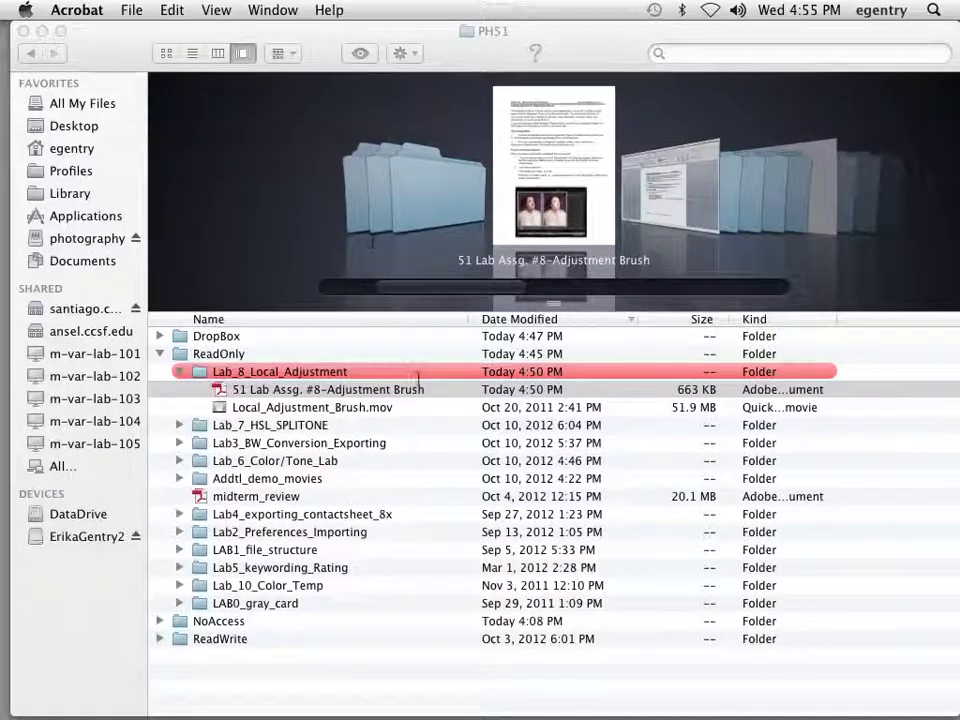
mouse_move(458, 712)
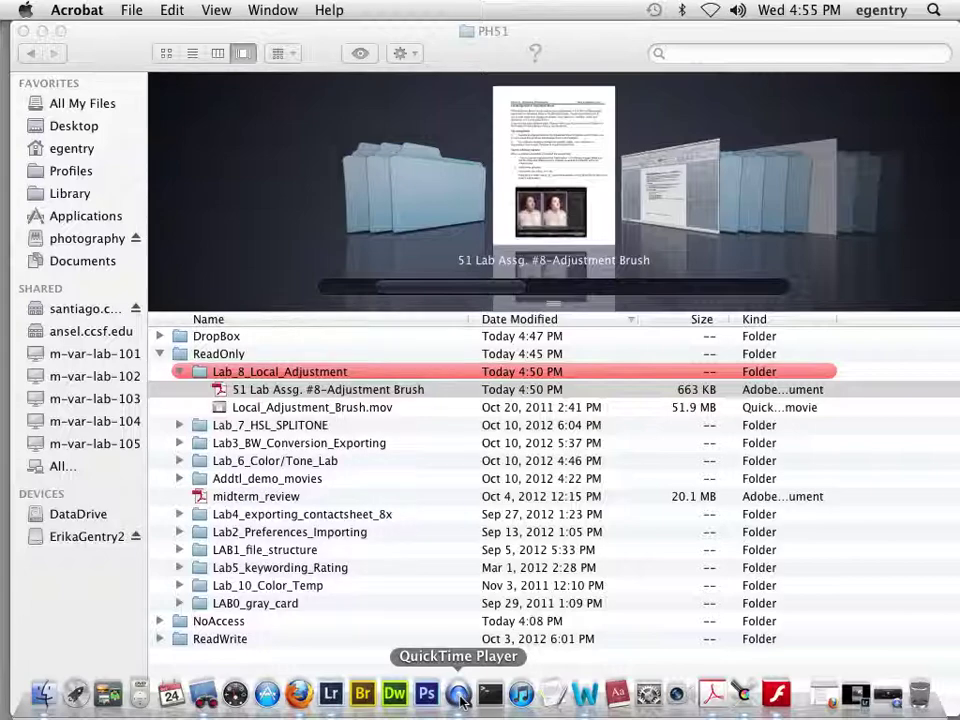
Step: Show the Yosemite photo in Develop with the left panel hidden and Histogram expanded
left_click(331, 693)
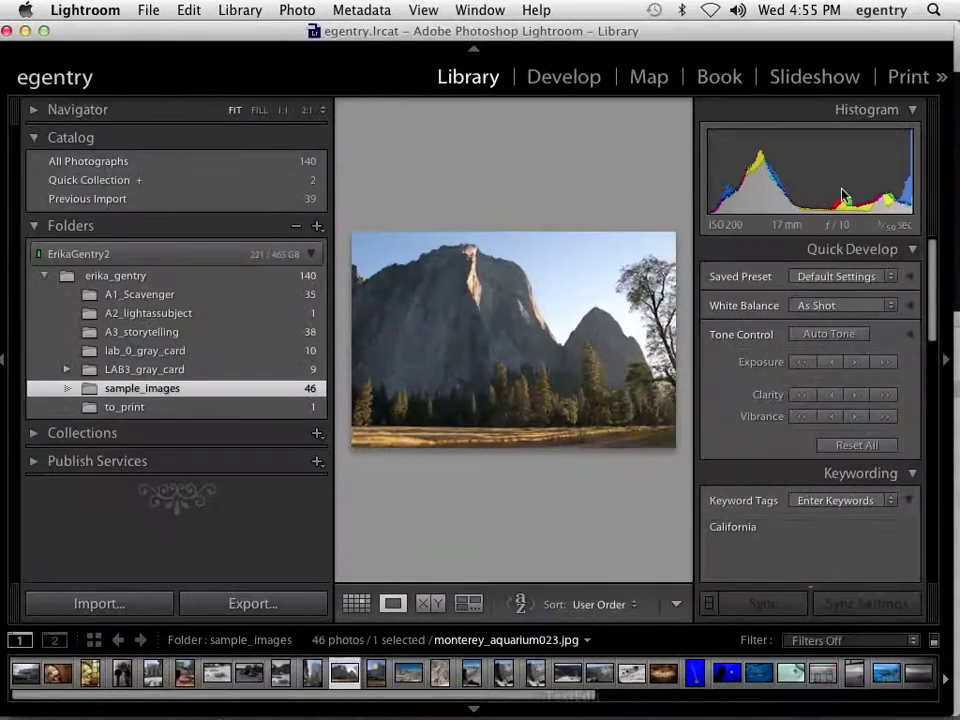
left_click(10, 362)
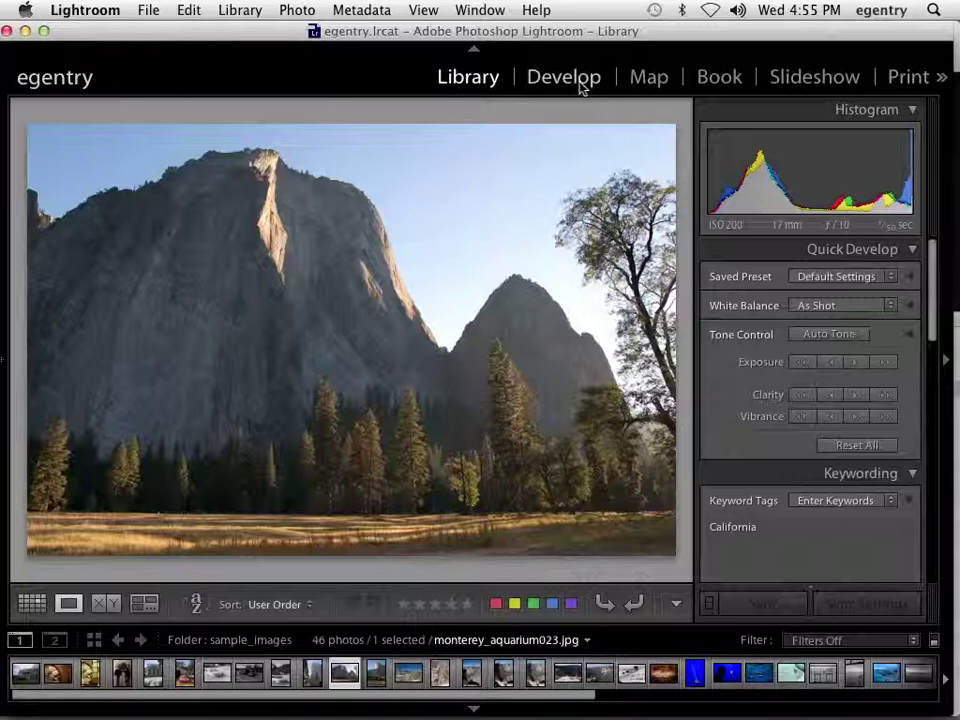
left_click(563, 77)
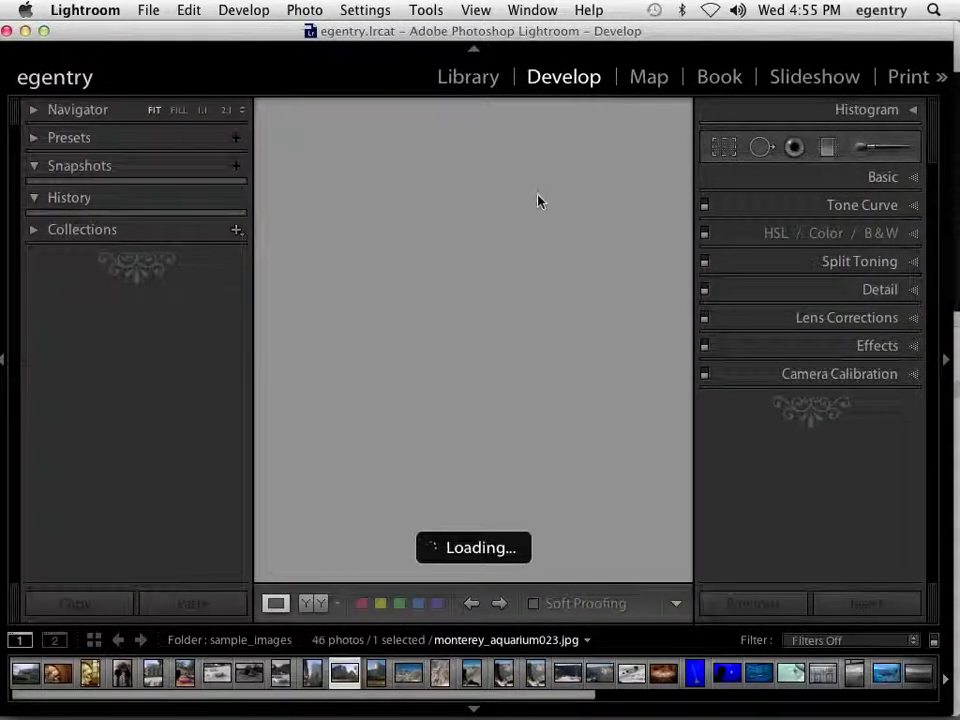
left_click(3, 362)
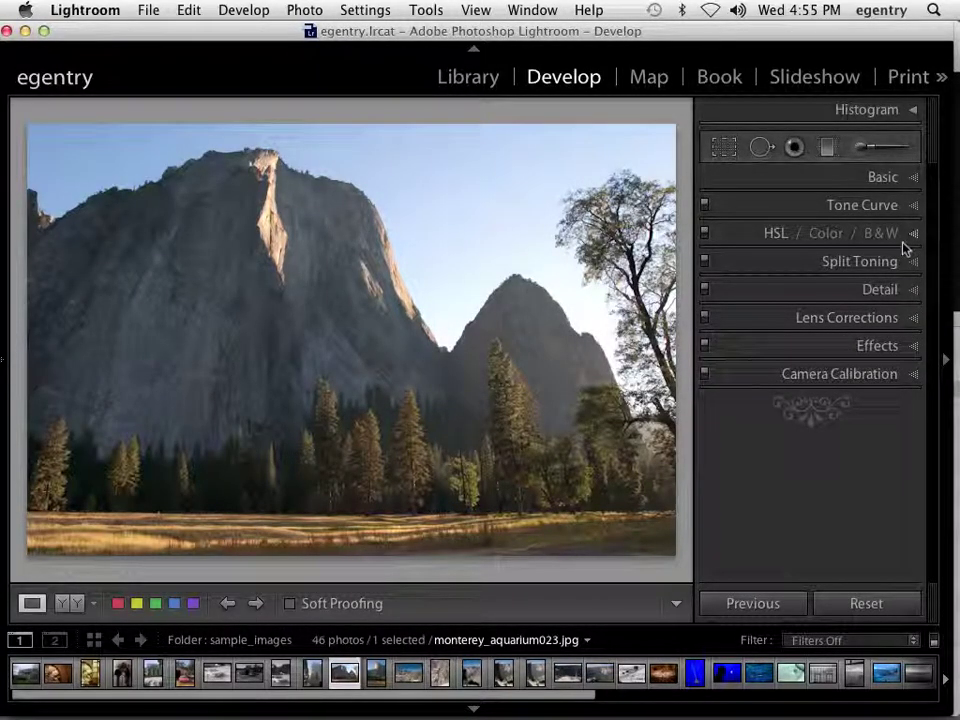
left_click(912, 110)
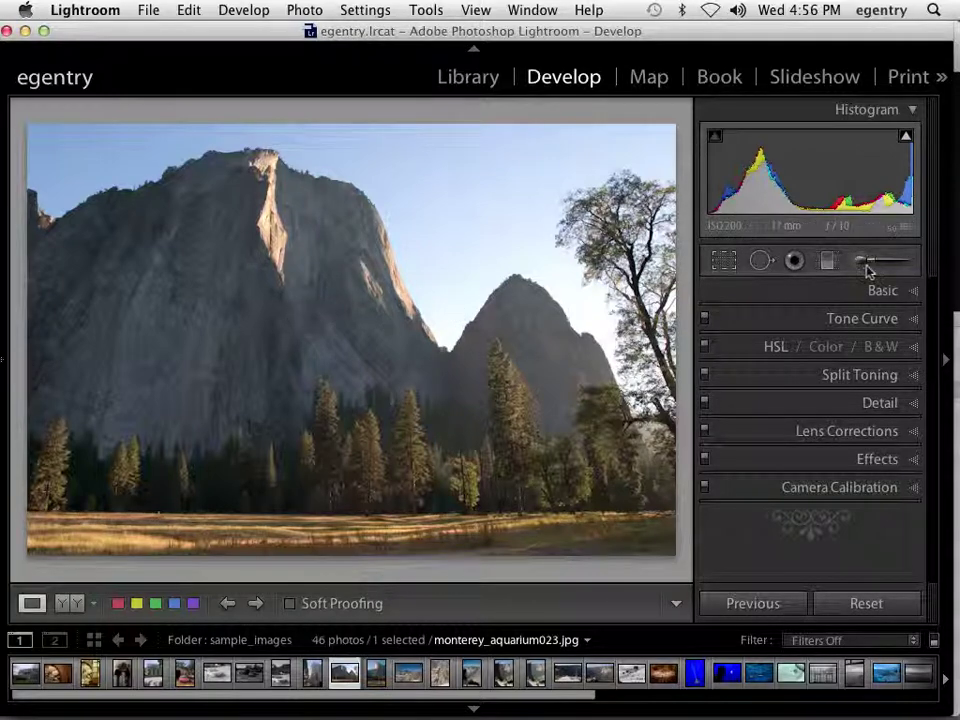
Step: Try the Adjustment Brush and Graduated Filter tools, then collapse the Histogram panel
left_click(859, 262)
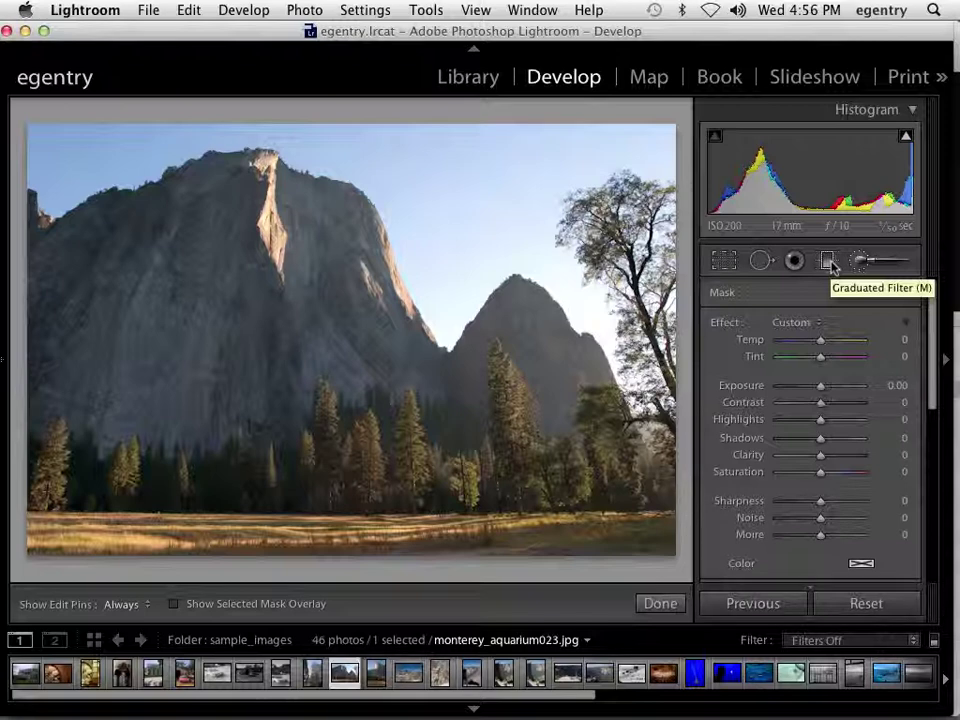
left_click(838, 262)
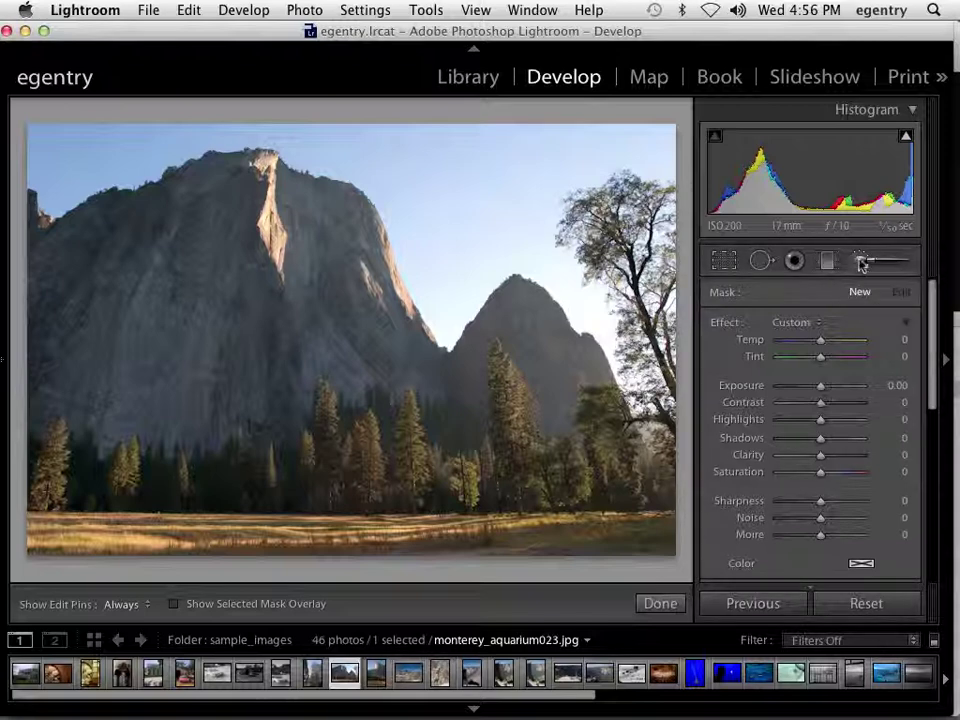
scroll(932, 403, "down", 2)
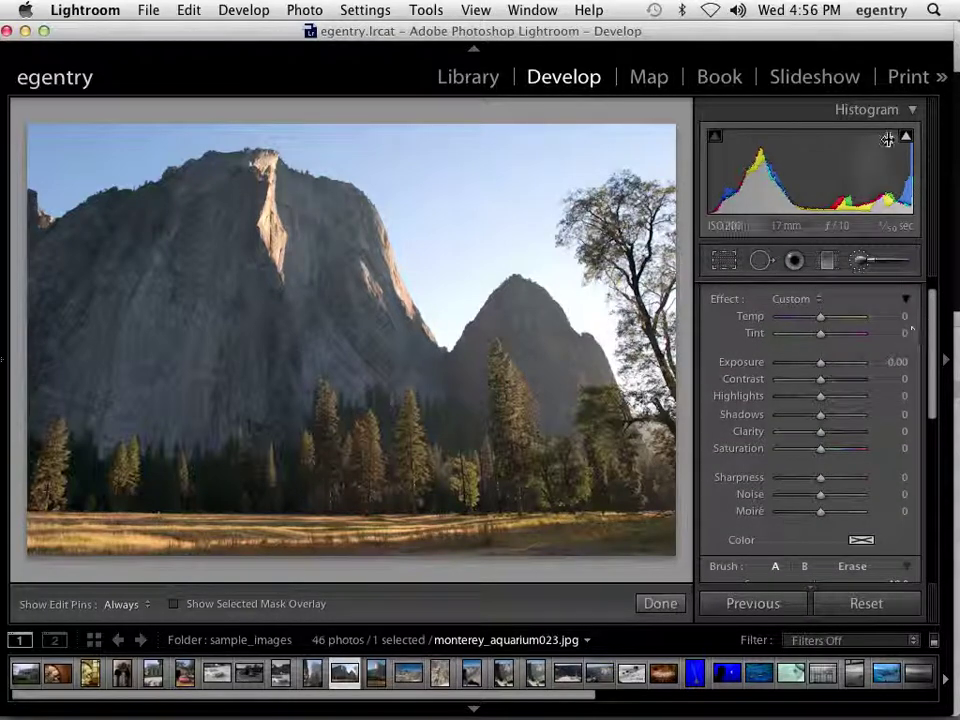
left_click(913, 109)
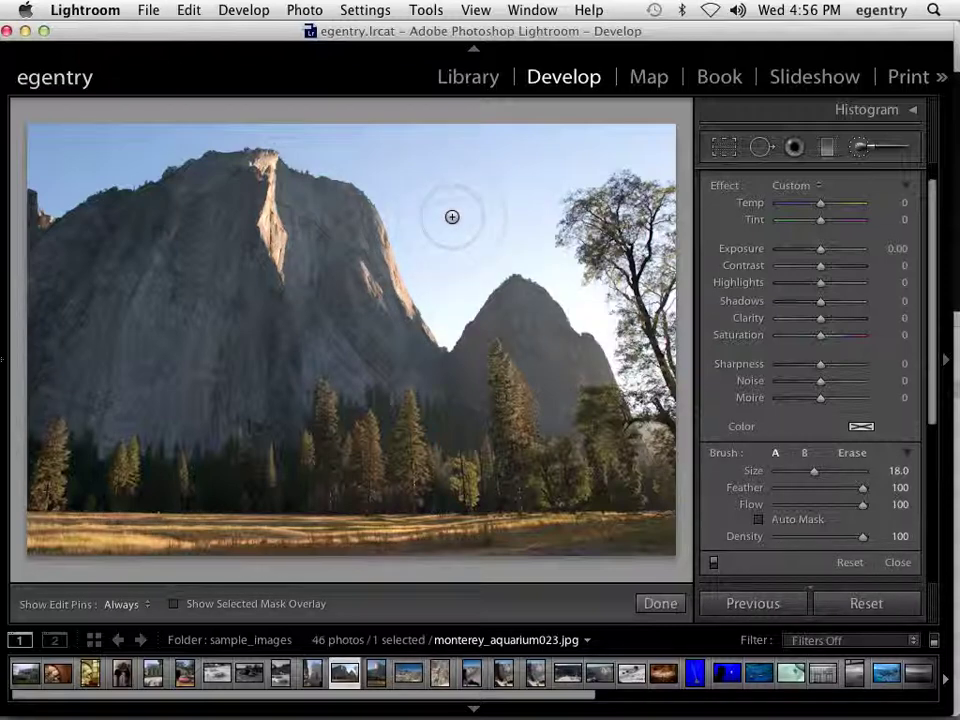
left_click_drag(816, 472, 822, 472)
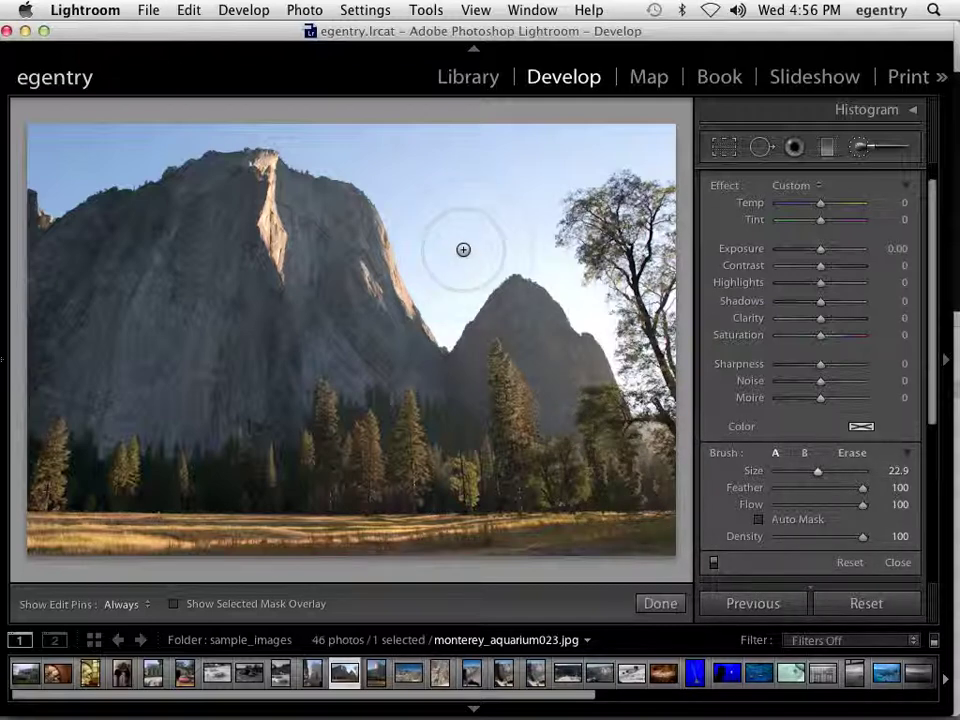
scroll(463, 249, "down", 5)
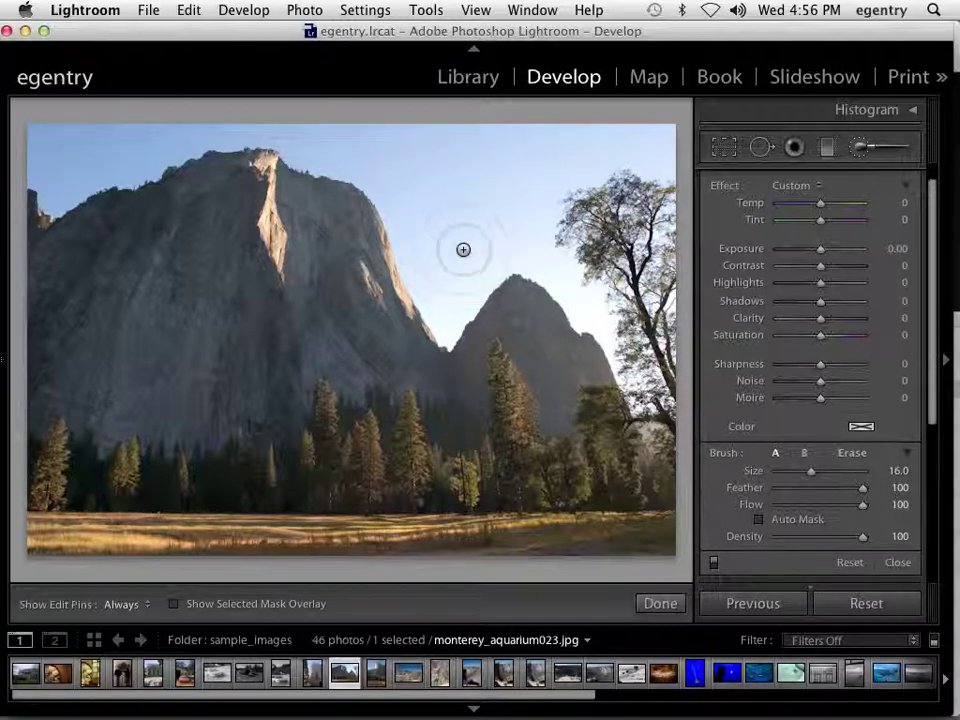
scroll(463, 249, "up", 3)
mouse_move(861, 488)
left_mouse_down()
mouse_move(796, 497)
mouse_move(864, 489)
left_mouse_up()
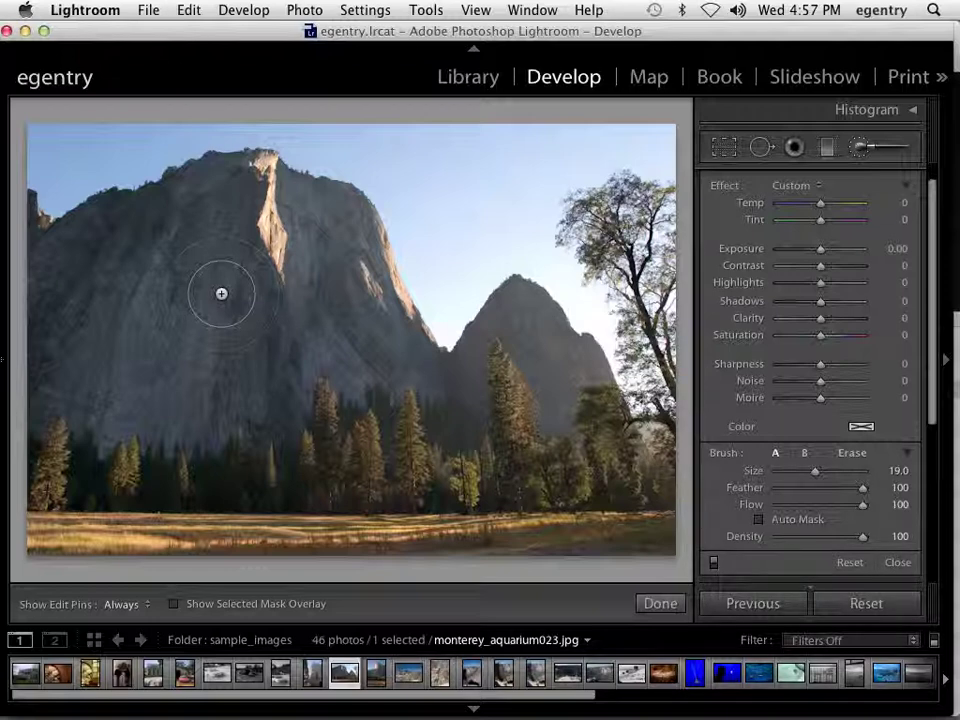
scroll(221, 293, "down", 6)
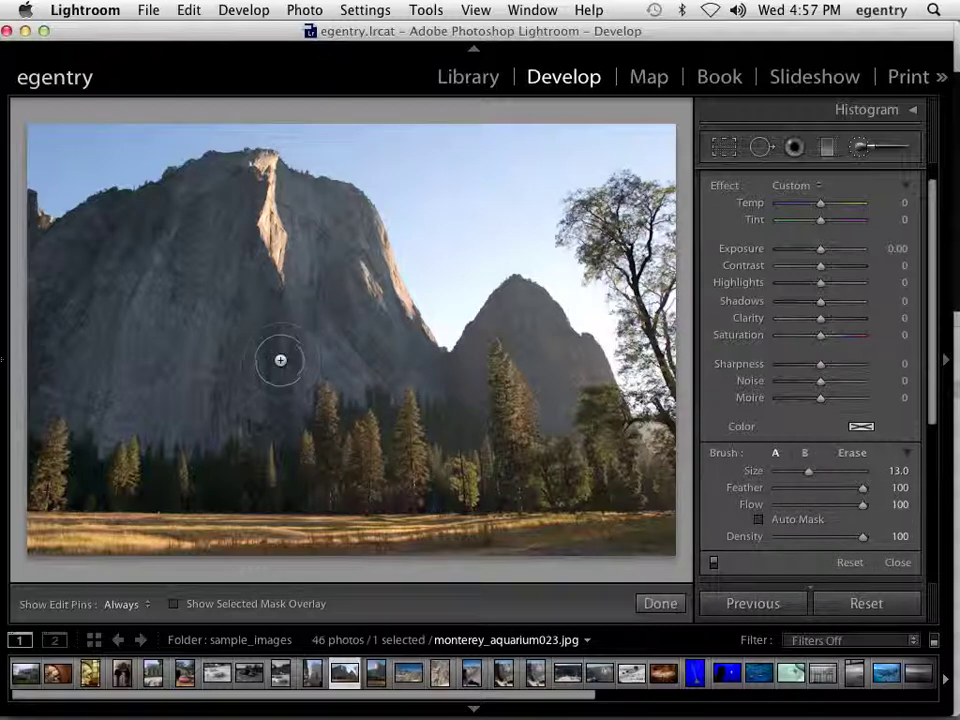
key("bracketright")
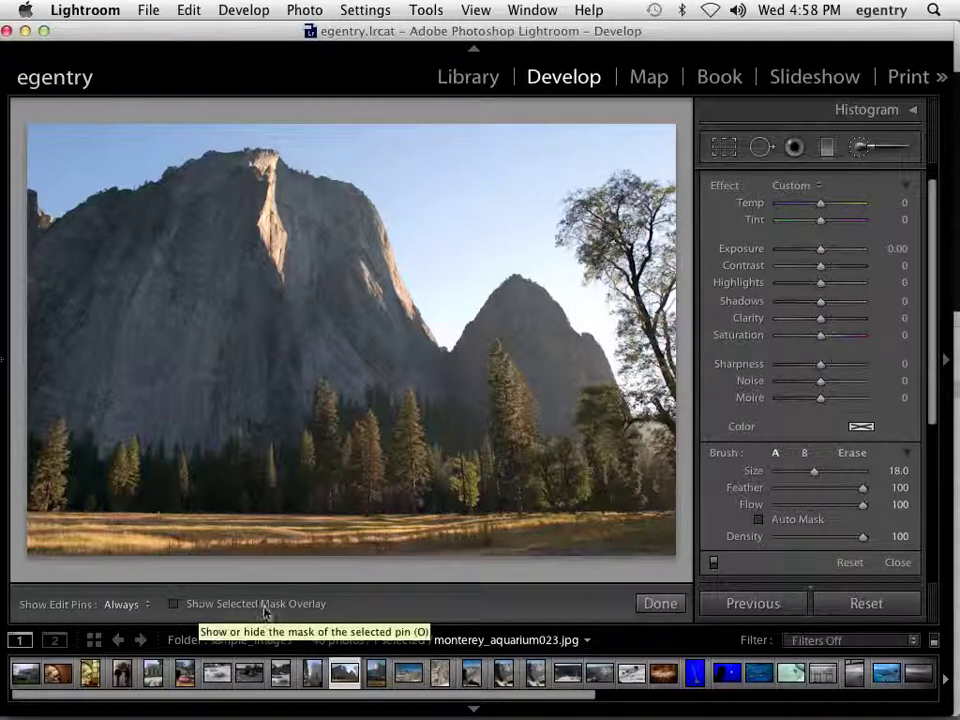
Step: Turn on the red mask overlay, shrink the brush to 13, and paint over the left cliff
left_click(174, 604)
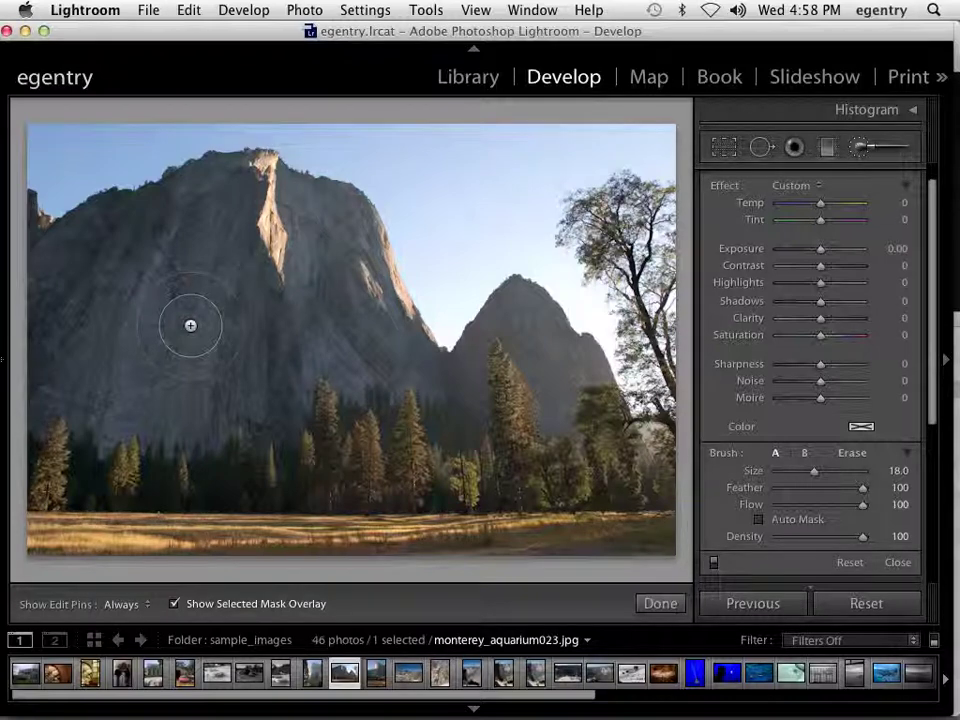
key("bracketleft")
key("bracketleft")
key("bracketleft")
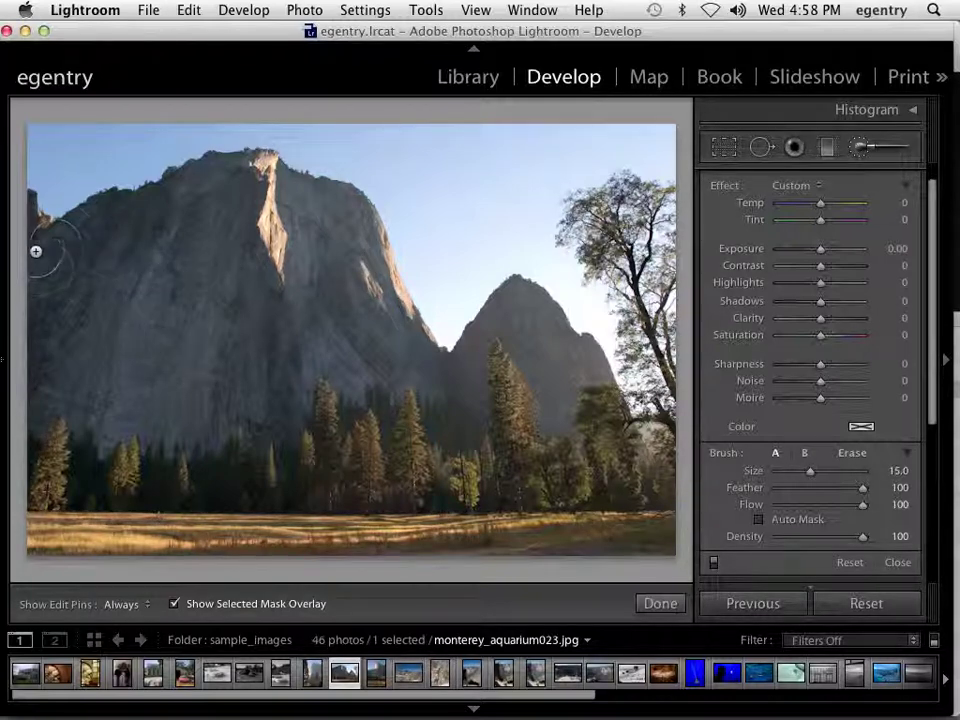
key("bracketleft")
key("bracketleft")
key("h")
mouse_move(73, 261)
left_mouse_down()
mouse_move(261, 177)
mouse_move(314, 203)
mouse_move(342, 233)
mouse_move(429, 373)
mouse_move(465, 369)
mouse_move(336, 402)
mouse_move(246, 367)
mouse_move(216, 347)
mouse_move(228, 220)
mouse_move(256, 333)
mouse_move(264, 249)
mouse_move(273, 281)
mouse_move(321, 337)
mouse_move(321, 307)
mouse_move(372, 382)
mouse_move(247, 276)
mouse_move(70, 247)
mouse_move(11, 291)
mouse_move(4, 343)
mouse_move(50, 303)
mouse_move(155, 276)
mouse_move(171, 318)
mouse_move(66, 357)
mouse_move(57, 432)
mouse_move(149, 468)
mouse_move(240, 440)
left_mouse_up()
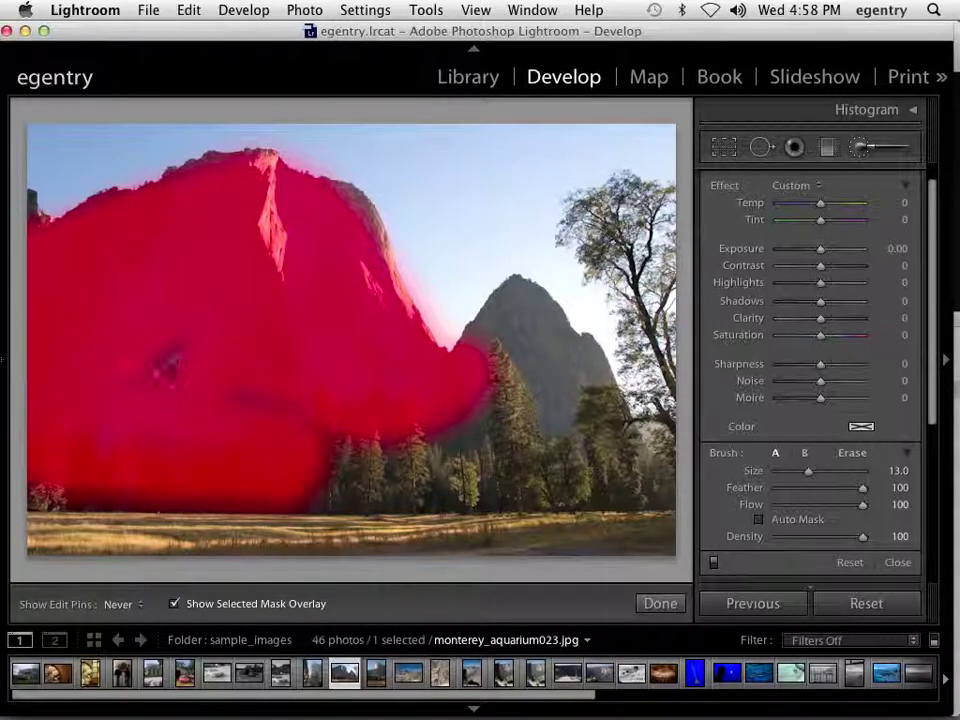
key("h")
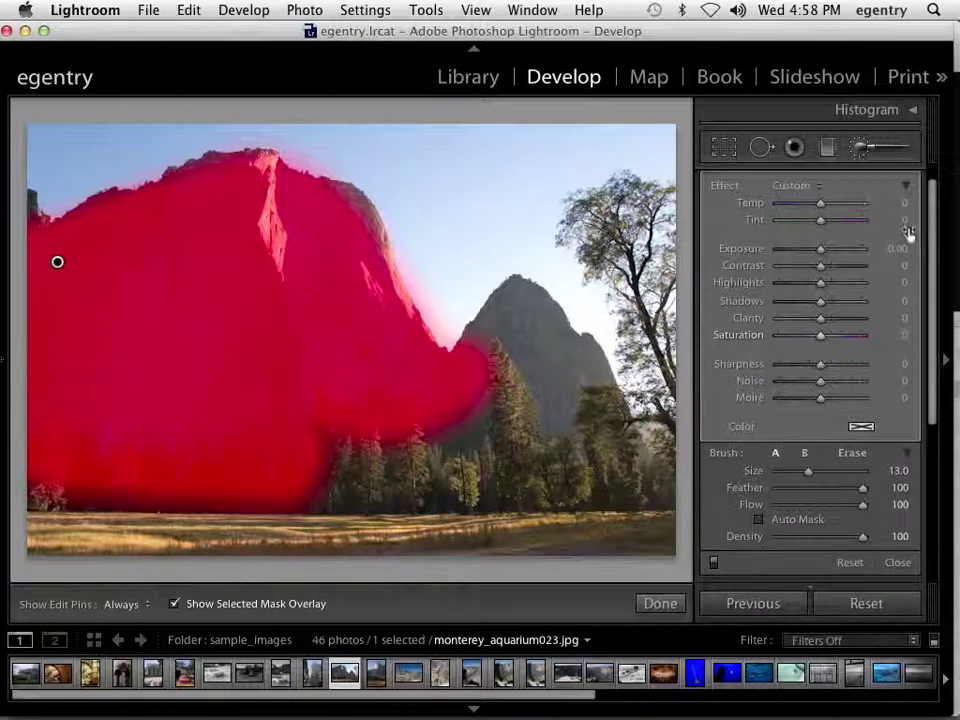
scroll(934, 250, "up", 2)
Step: Paint a trial mask on the smaller peak, then delete both the peak and cliff adjustments
left_click(858, 180)
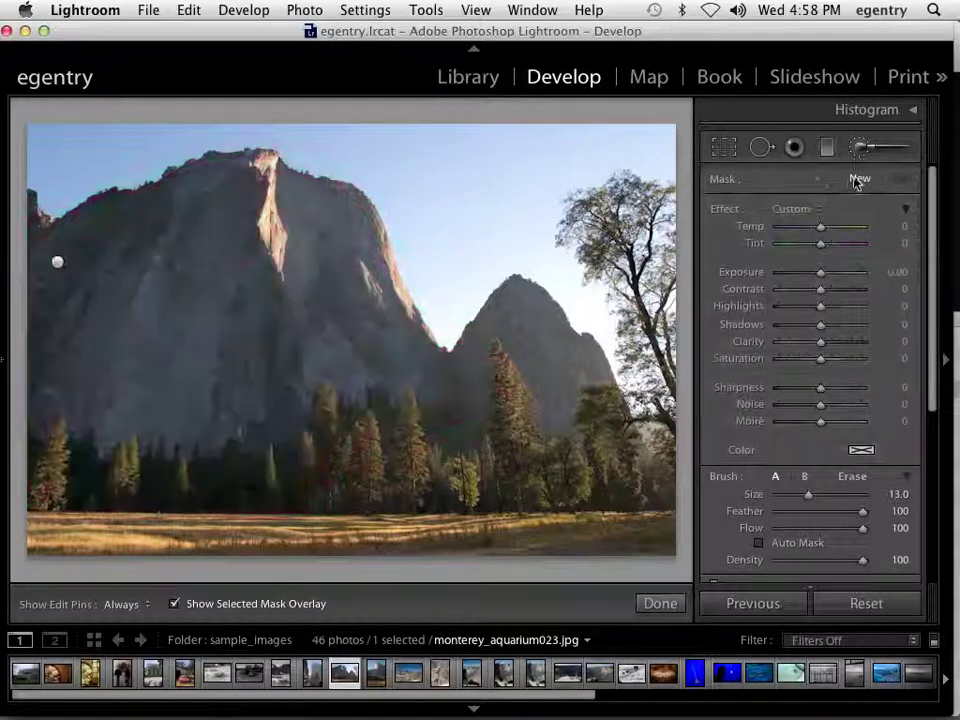
key("h")
mouse_move(450, 365)
left_mouse_down()
mouse_move(542, 305)
mouse_move(565, 395)
left_mouse_up()
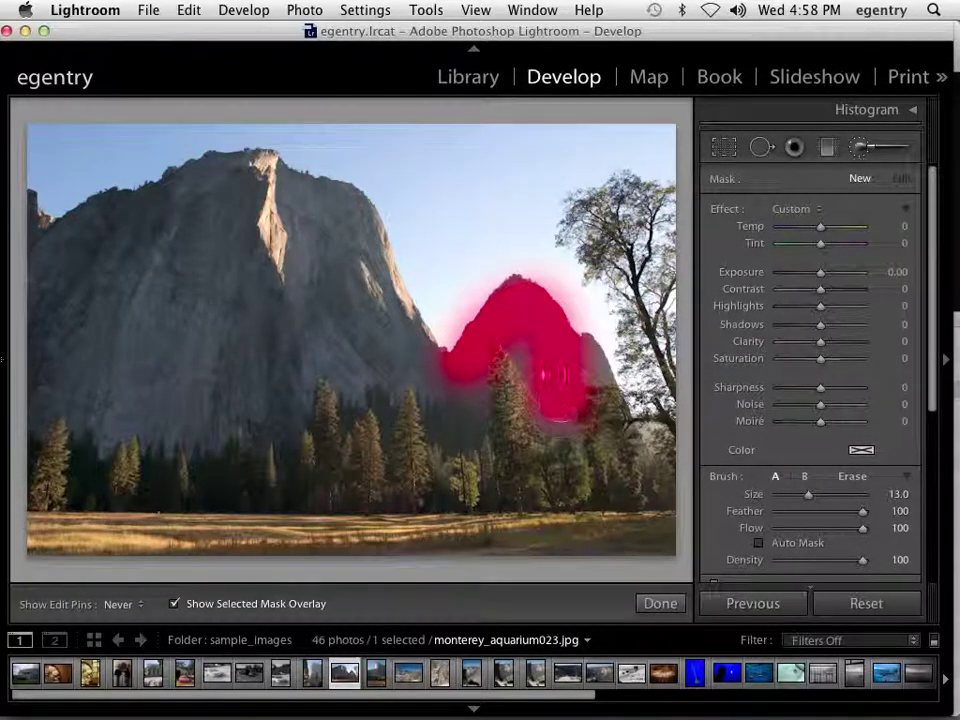
key("h")
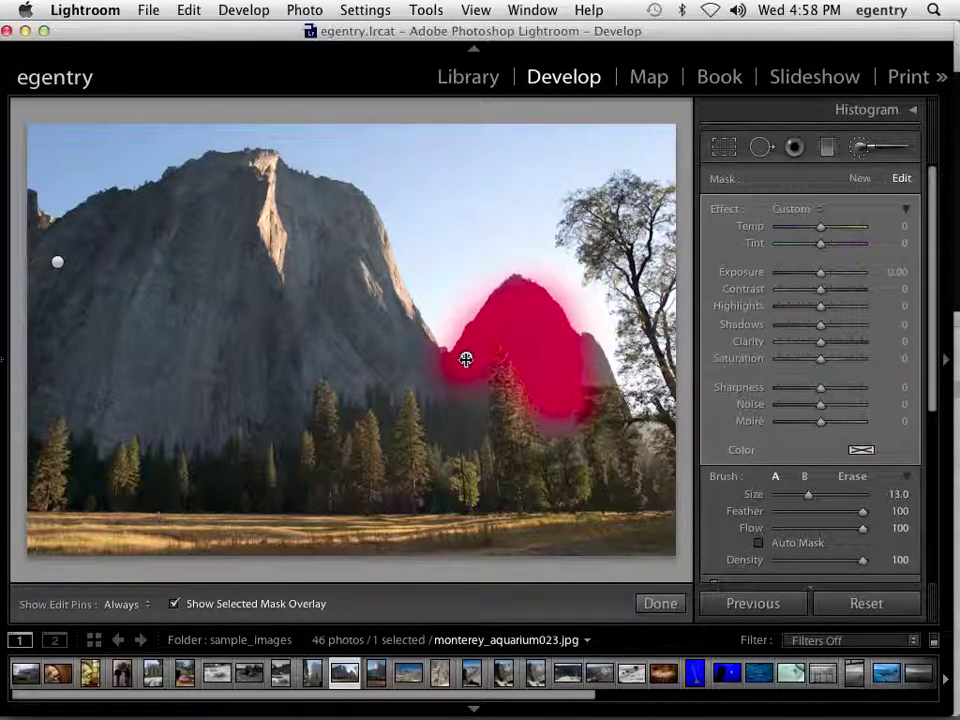
key("Delete")
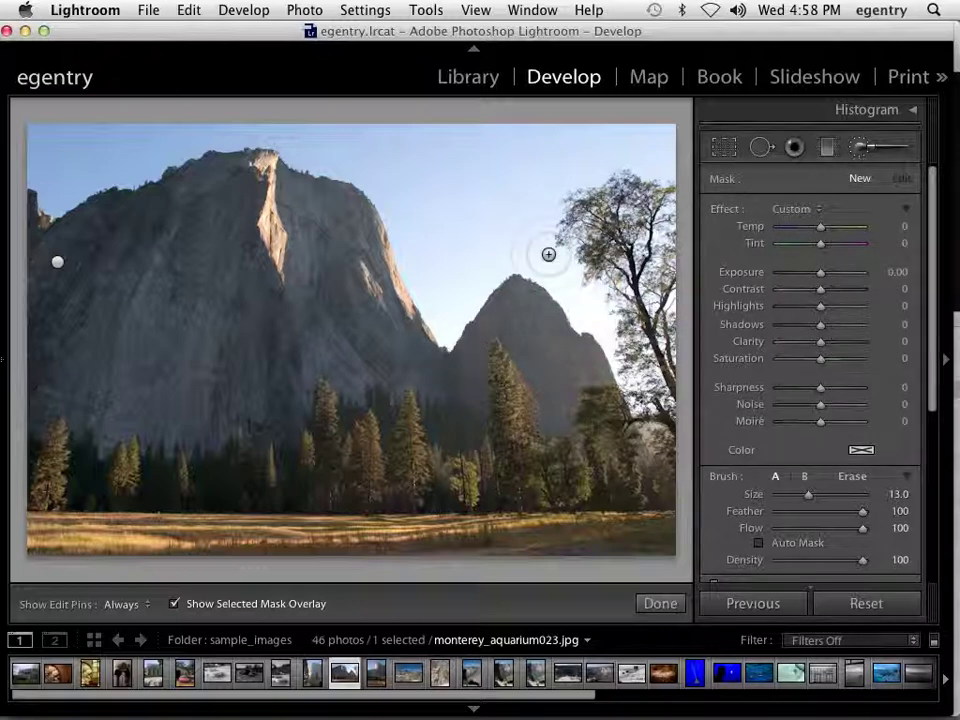
left_click(59, 263)
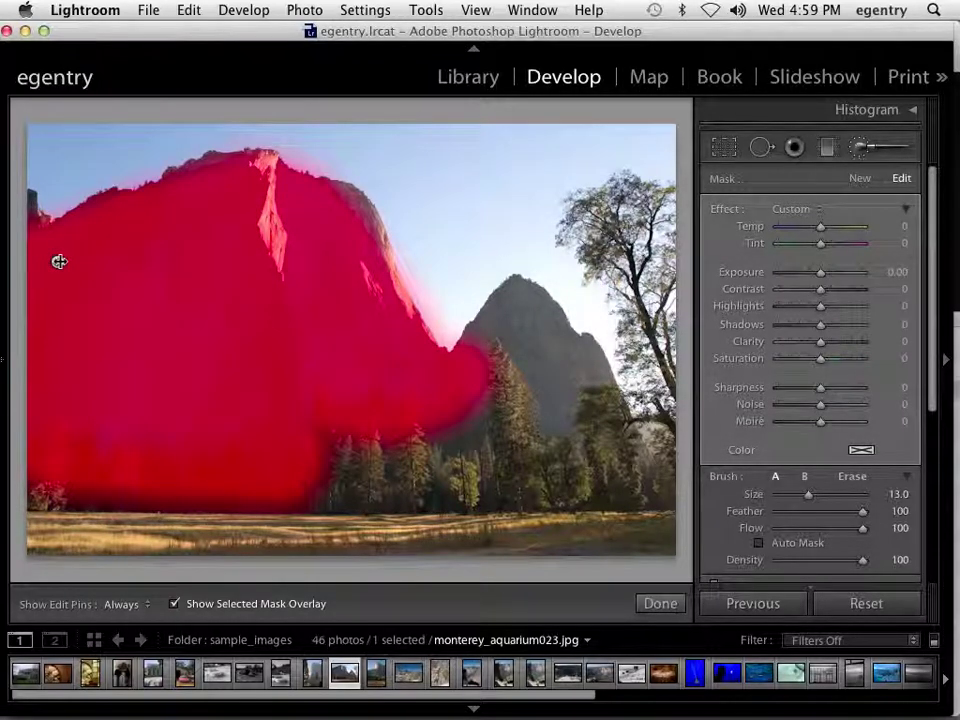
key("Delete")
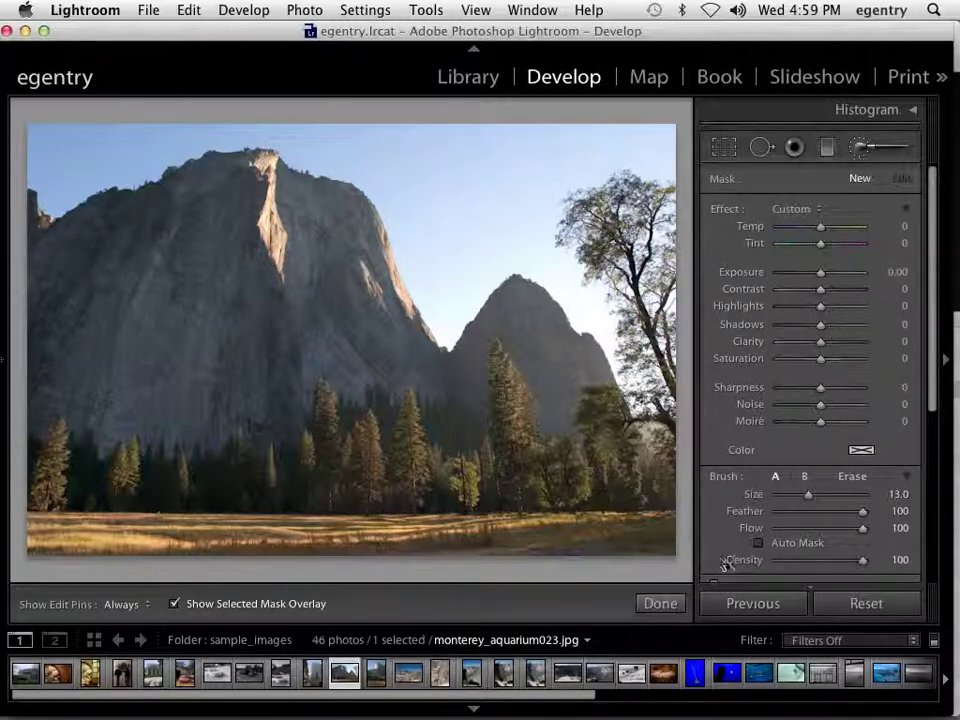
Step: With Auto Mask on, paint the cliff mask along the ridge and rock face, extending left
left_click(758, 543)
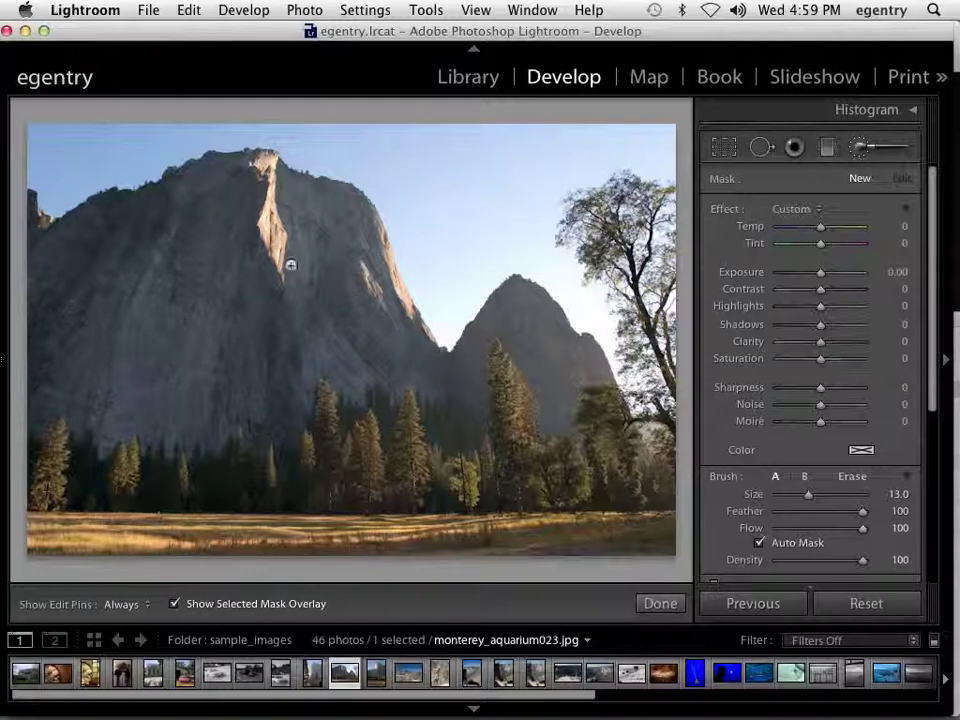
key("h")
mouse_move(125, 200)
left_mouse_down()
mouse_move(208, 165)
mouse_move(255, 168)
mouse_move(251, 249)
mouse_move(266, 400)
left_mouse_up()
key("h")
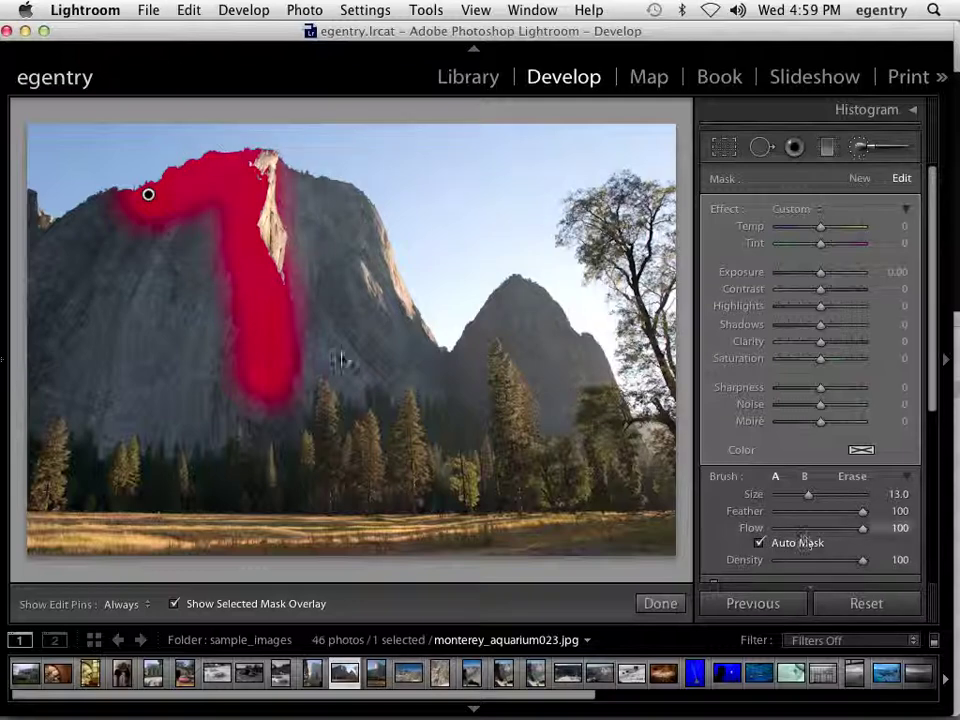
mouse_move(108, 210)
left_mouse_down()
mouse_move(50, 247)
mouse_move(36, 243)
mouse_move(30, 297)
mouse_move(143, 236)
mouse_move(160, 247)
mouse_move(45, 320)
mouse_move(14, 370)
mouse_move(55, 382)
mouse_move(27, 398)
mouse_move(128, 387)
mouse_move(83, 488)
mouse_move(85, 451)
mouse_move(126, 395)
mouse_move(143, 488)
mouse_move(156, 505)
mouse_move(202, 495)
mouse_move(205, 472)
mouse_move(206, 484)
mouse_move(273, 489)
mouse_move(275, 428)
mouse_move(212, 398)
mouse_move(185, 408)
mouse_move(205, 425)
mouse_move(206, 410)
mouse_move(165, 350)
mouse_move(246, 291)
mouse_move(209, 241)
left_mouse_up()
key("h")
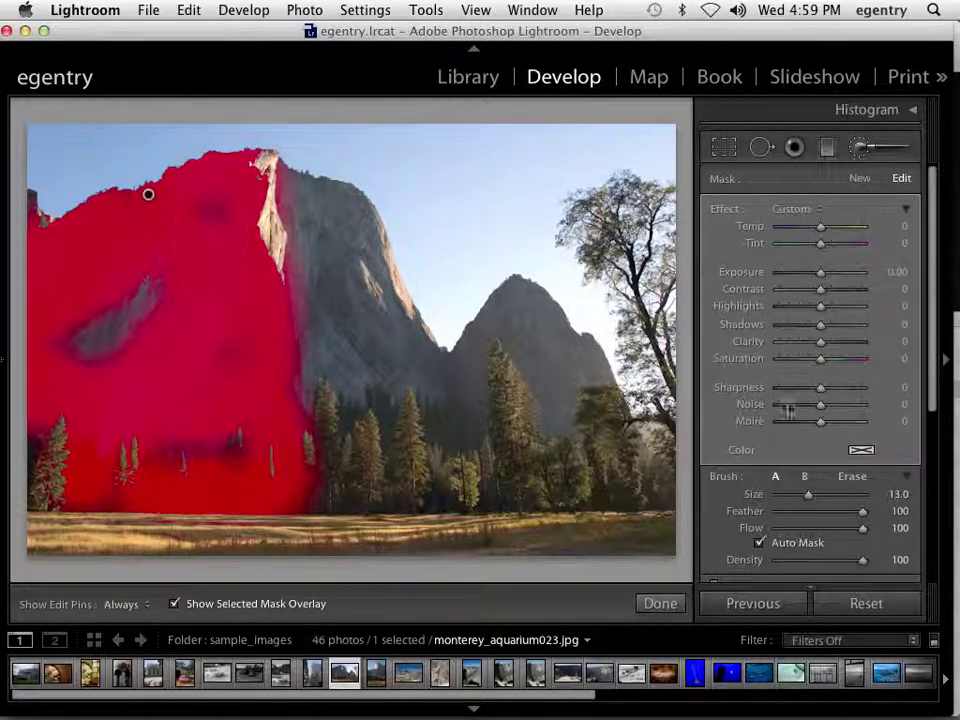
Step: Fill the grey rock patch and mottled areas, then mask the upper-left cliff edge with Auto Mask
left_click(759, 542)
key("h")
left_click_drag(58, 336, 116, 306)
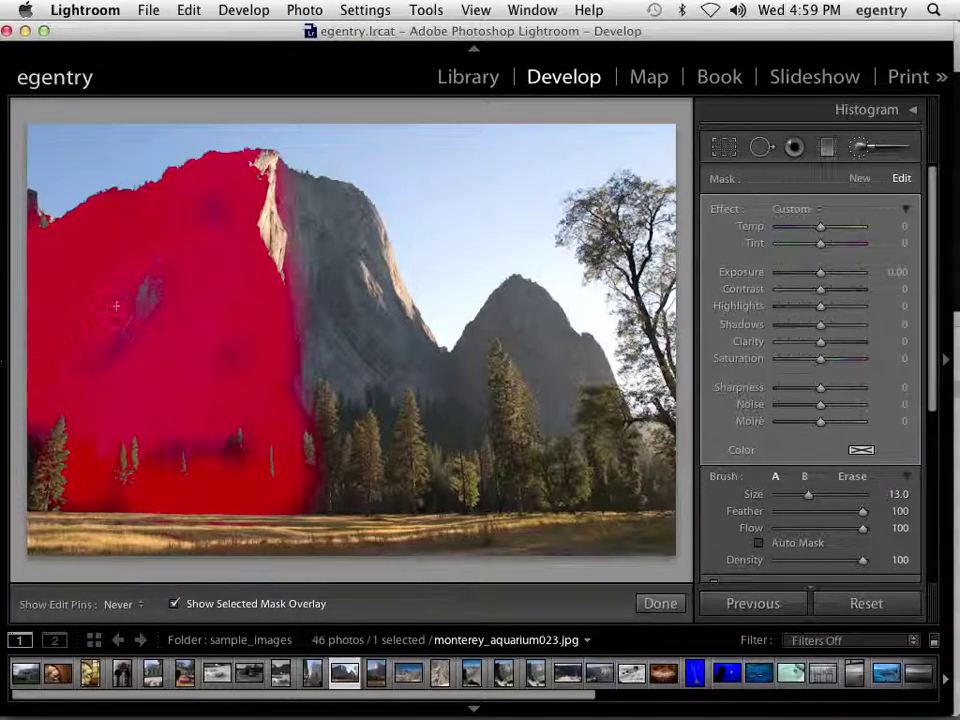
left_click_drag(172, 362, 243, 341)
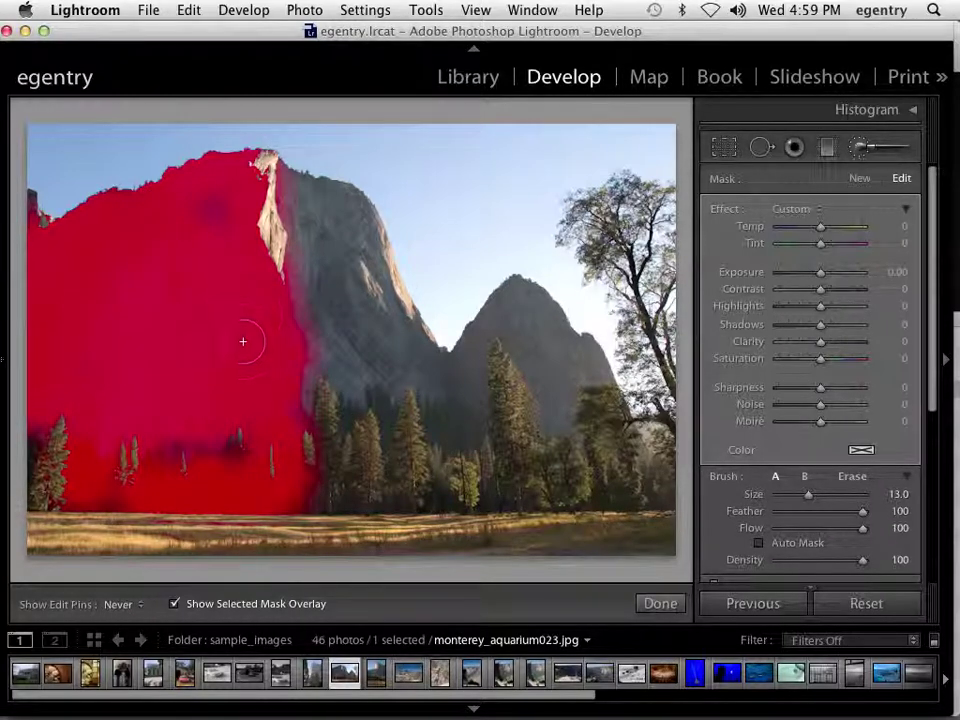
key("h")
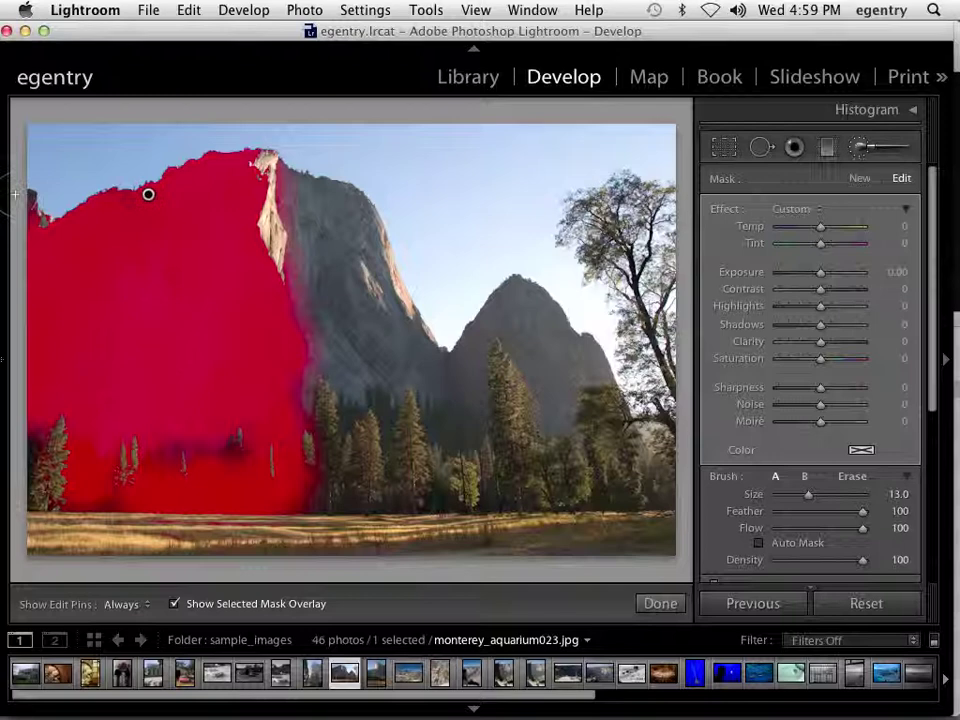
left_click_drag(38, 190, 30, 207)
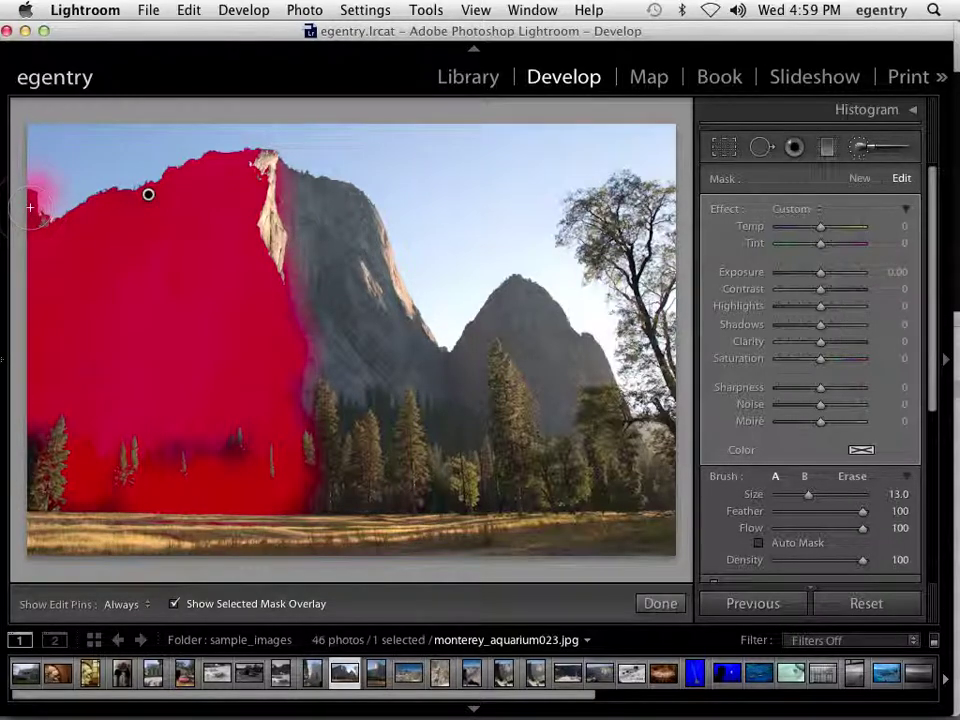
key("super+z")
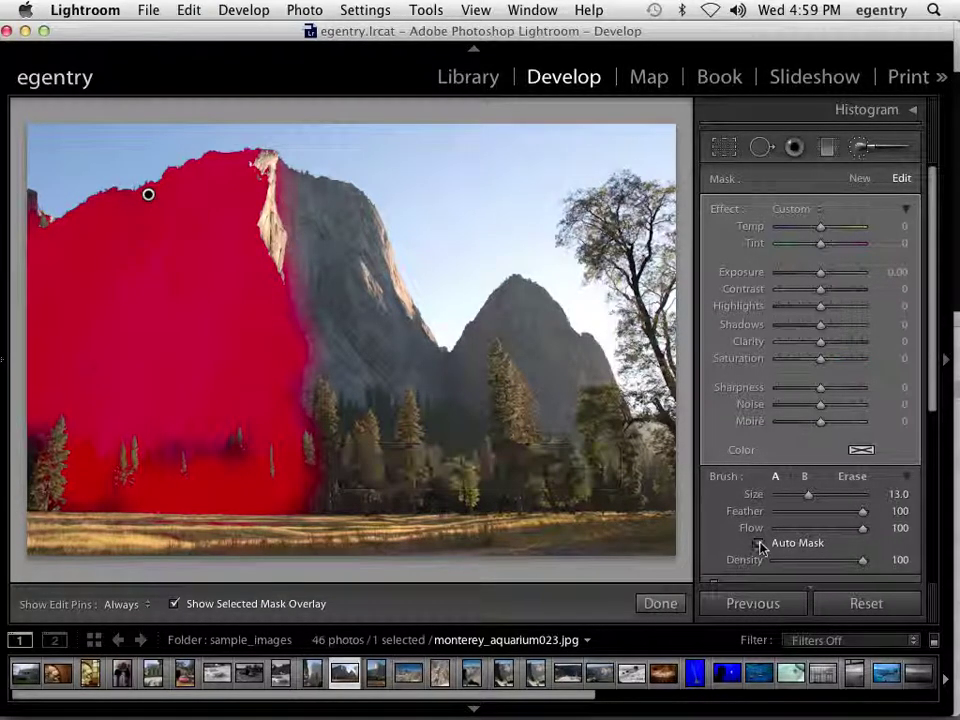
left_click(759, 543)
scroll(57, 252, "down", 6)
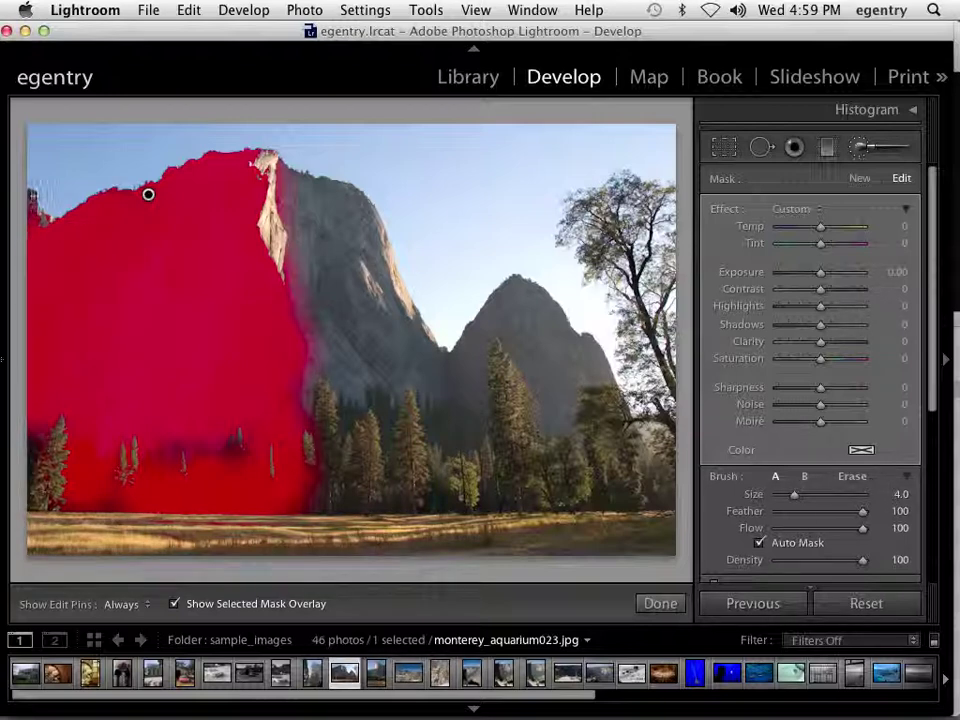
left_click_drag(33, 205, 40, 228)
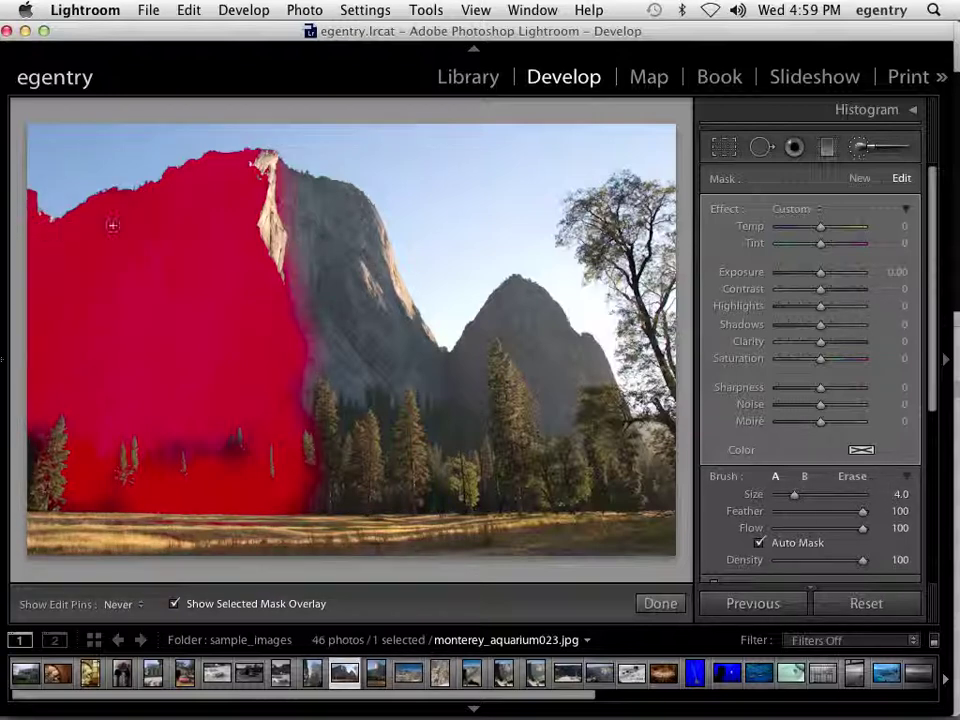
key("h")
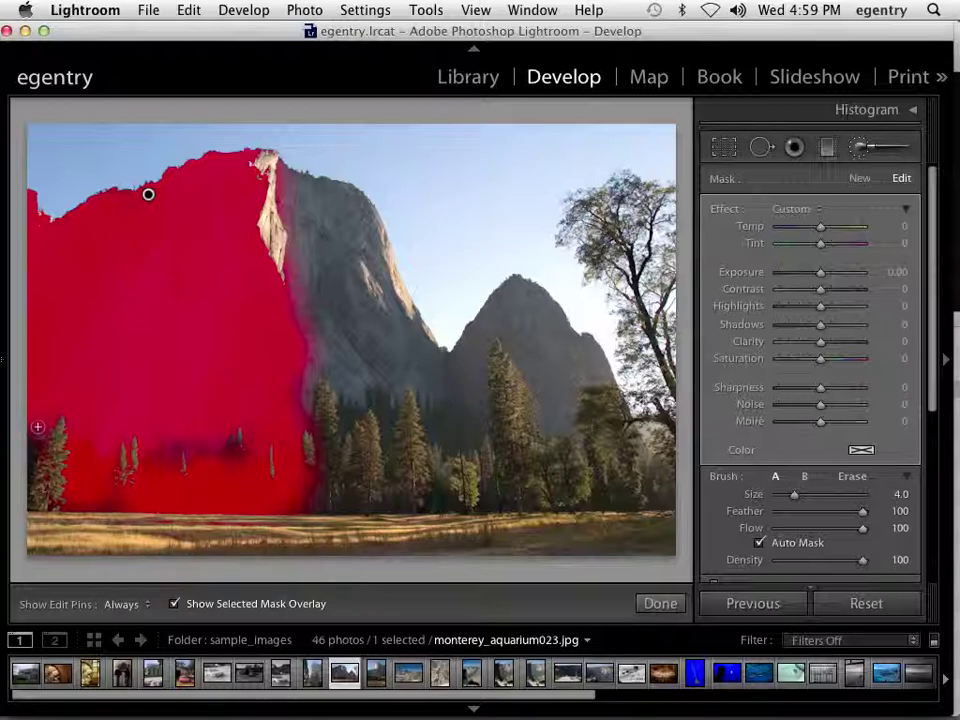
Step: Set edit pins to always show and toggle the red mask overlay to check coverage
key("h")
key("h")
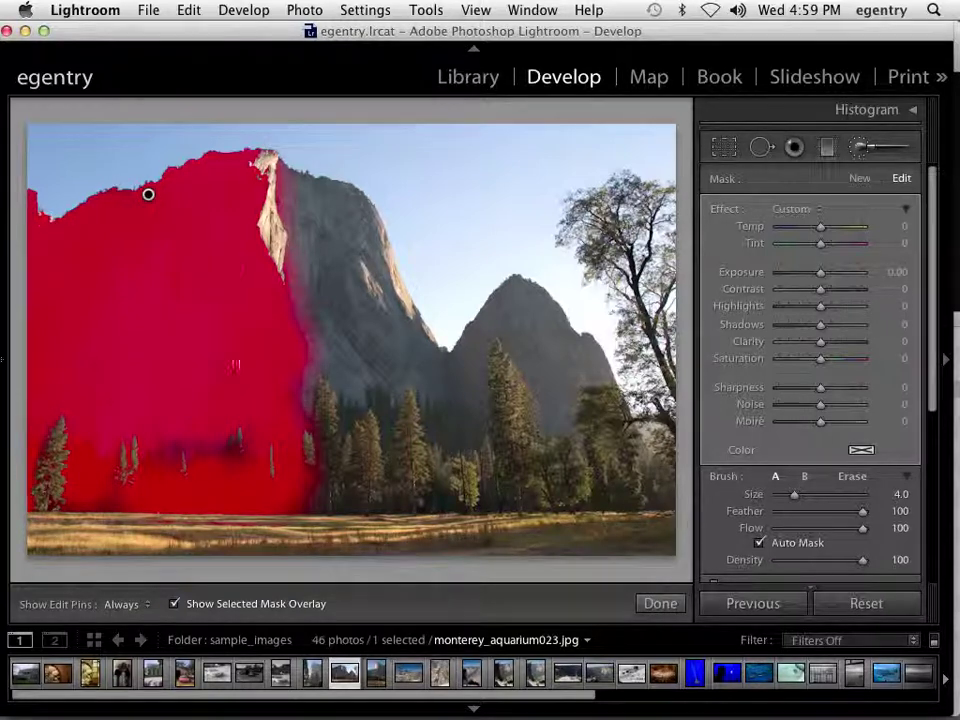
key("h")
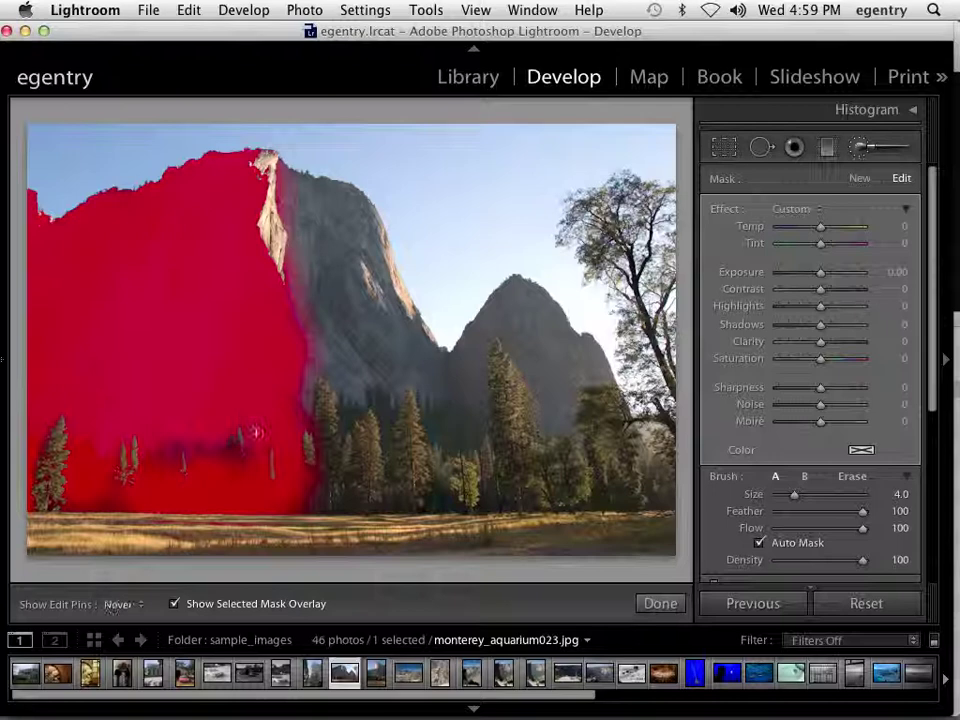
left_click(118, 604)
left_click(118, 568)
left_click(175, 605)
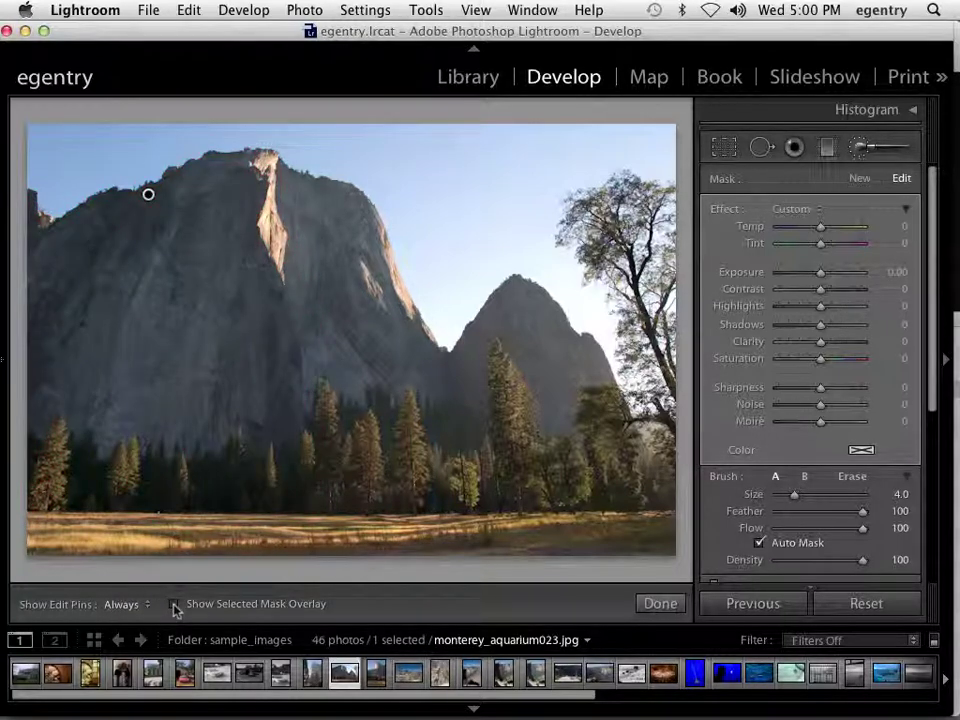
left_click(175, 606)
left_click(175, 605)
left_click(175, 605)
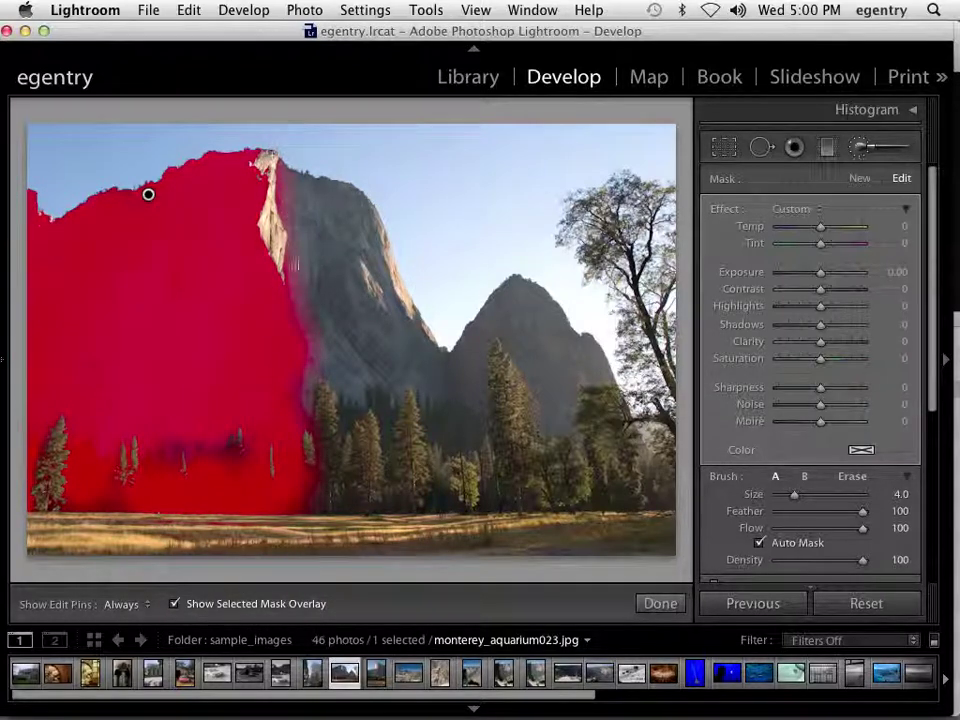
Step: Erase mask spill along the cliff's right edge using a size 7 eraser
left_click(848, 477)
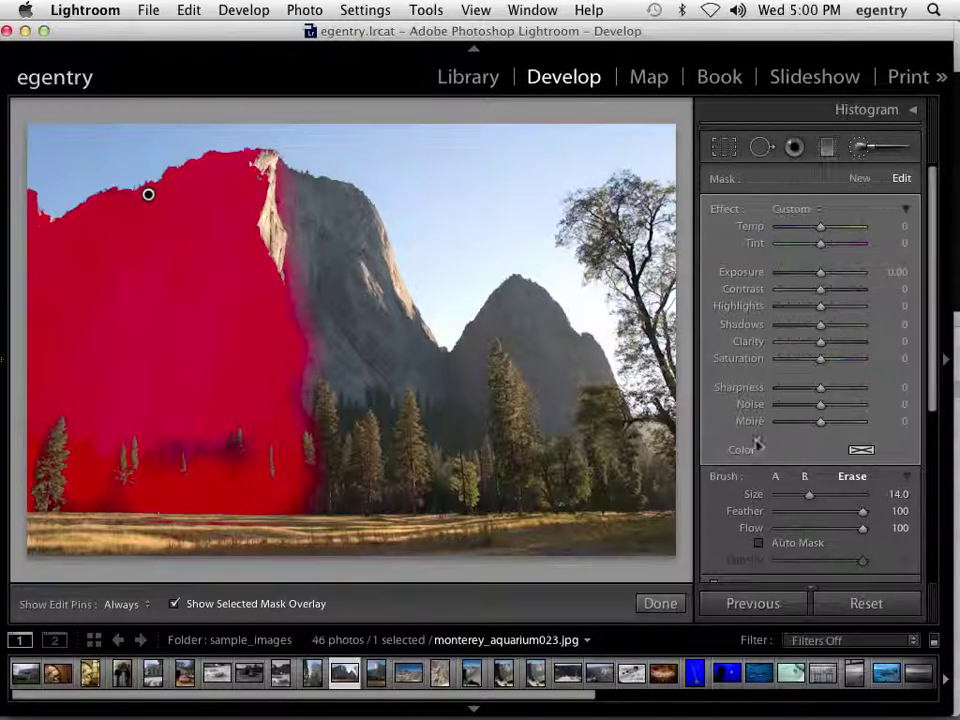
key("bracketleft")
key("bracketleft")
key("bracketleft")
key("bracketleft")
key("bracketleft")
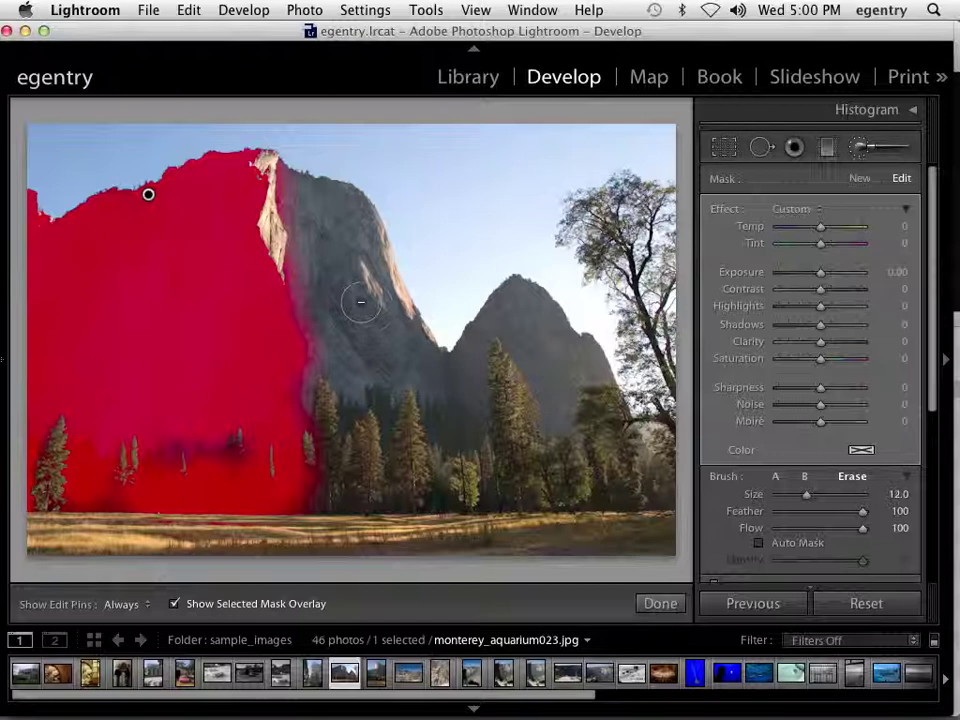
key("bracketleft")
key("bracketleft")
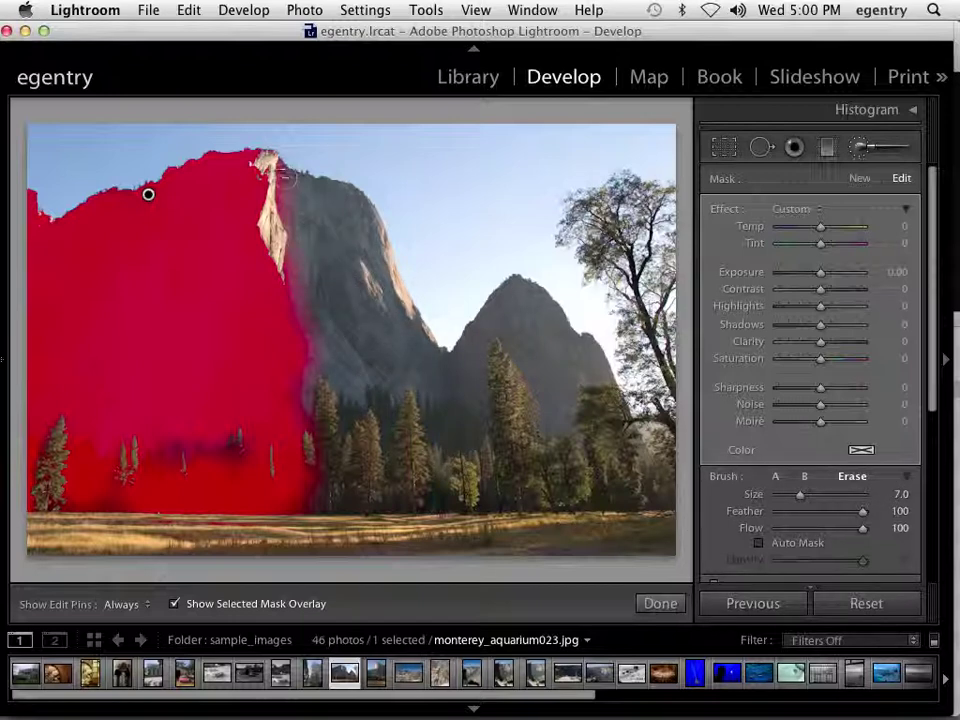
key("h")
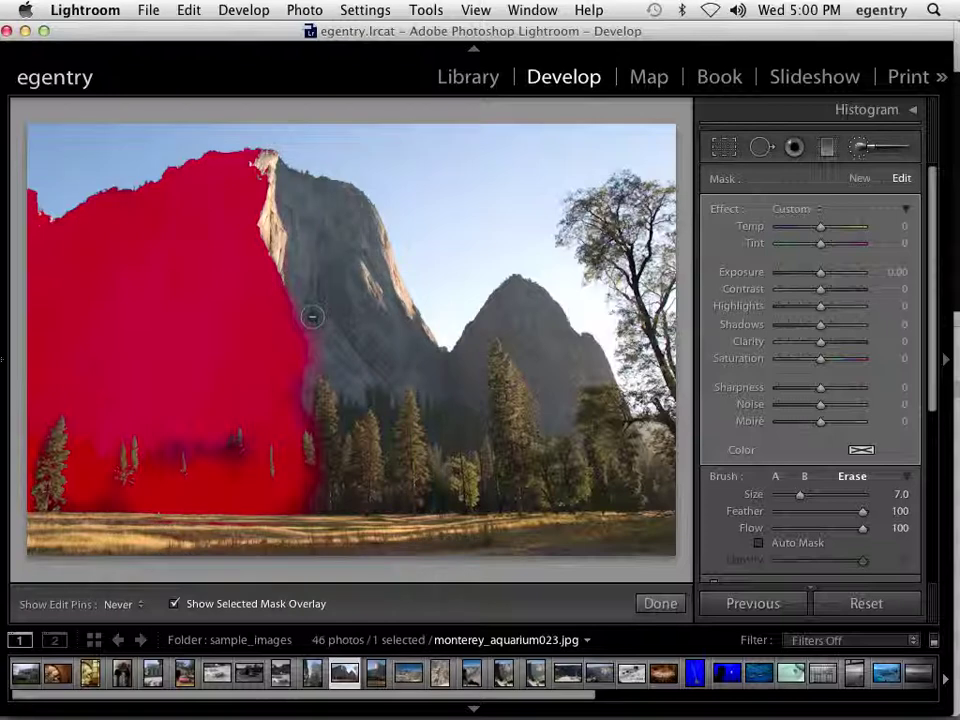
left_click_drag(312, 316, 327, 495)
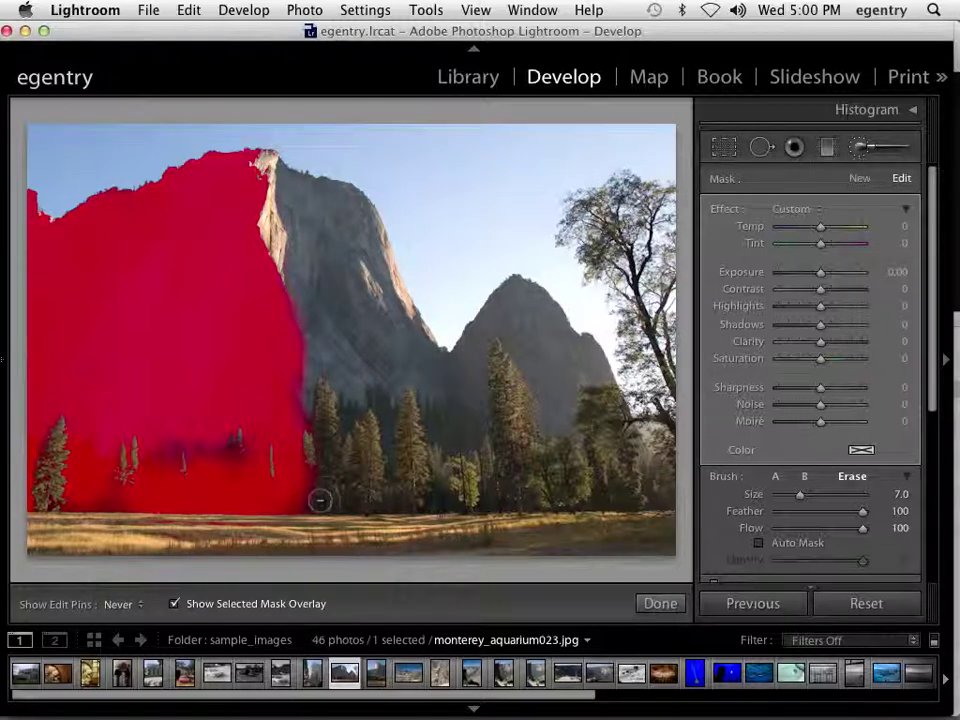
key("h")
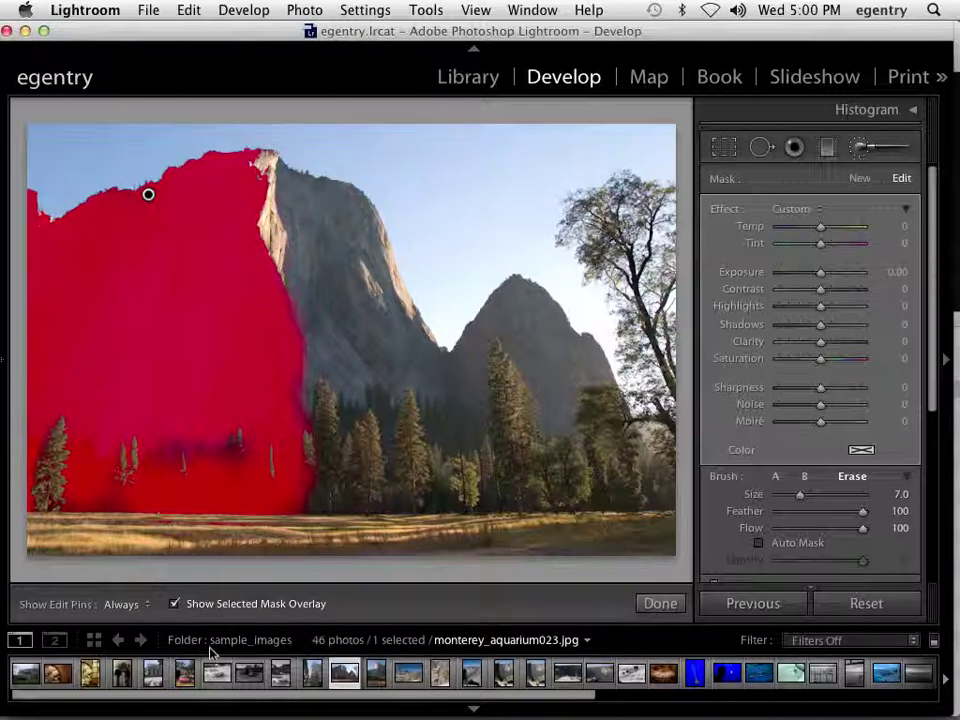
Step: Hide the overlay, set the cliff mask's Exposure to 1.32 and Temp to 23, and expand the histogram
left_click(175, 604)
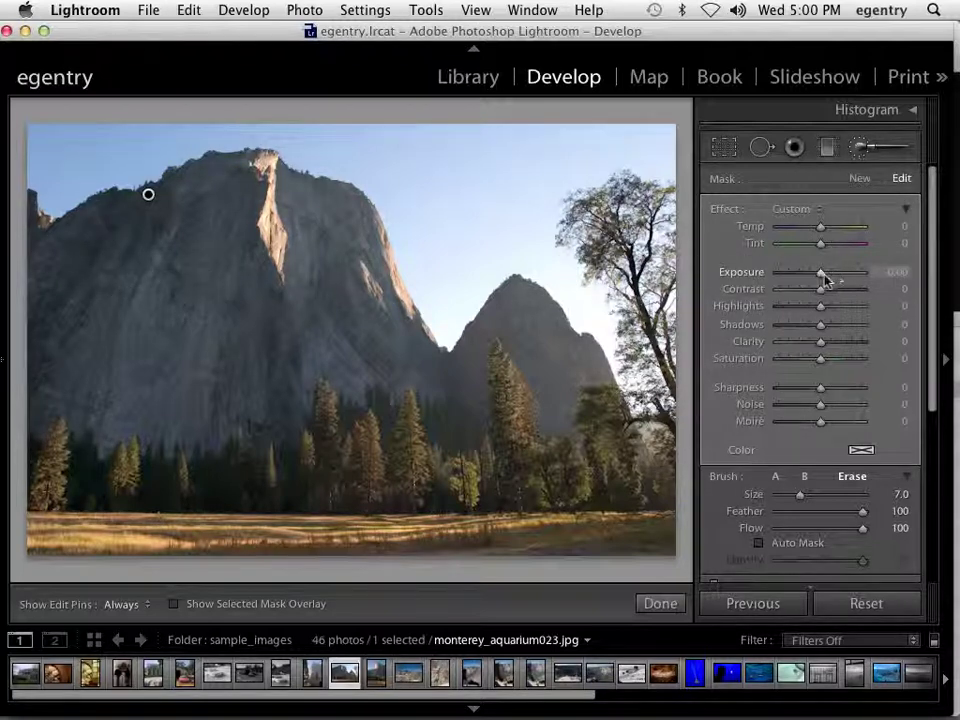
left_click_drag(824, 280, 831, 276)
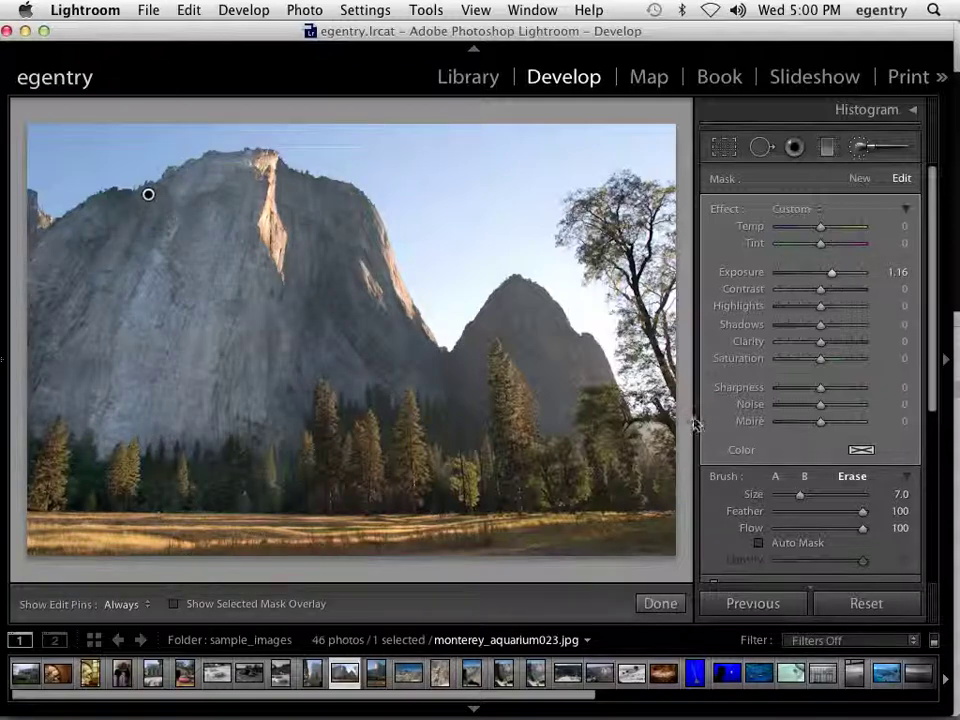
left_click_drag(836, 277, 836, 274)
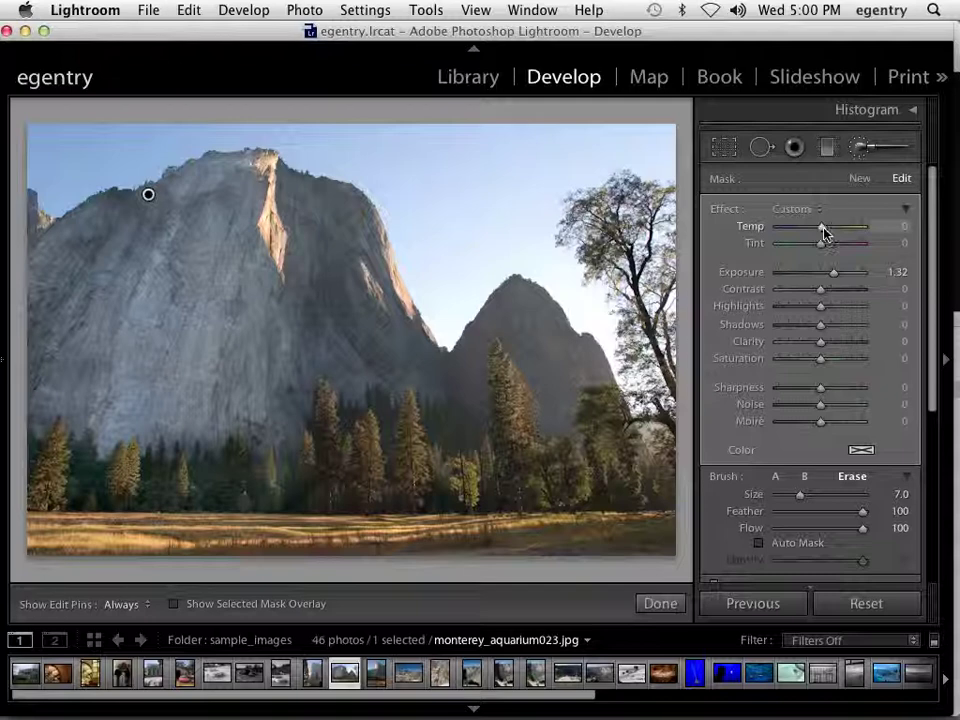
left_click_drag(821, 228, 831, 229)
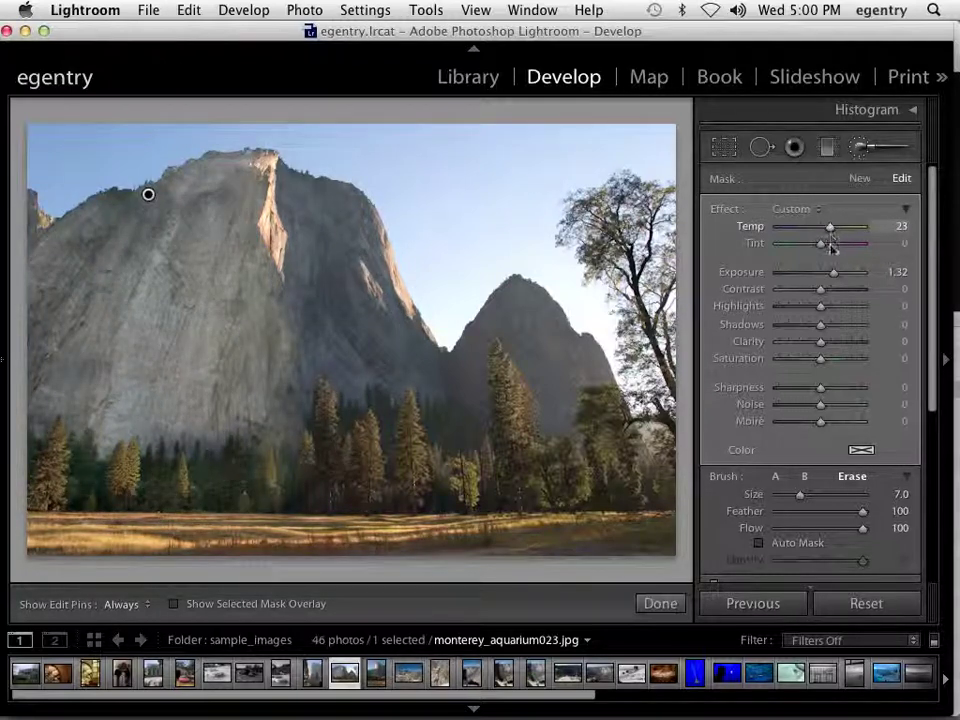
left_click(913, 118)
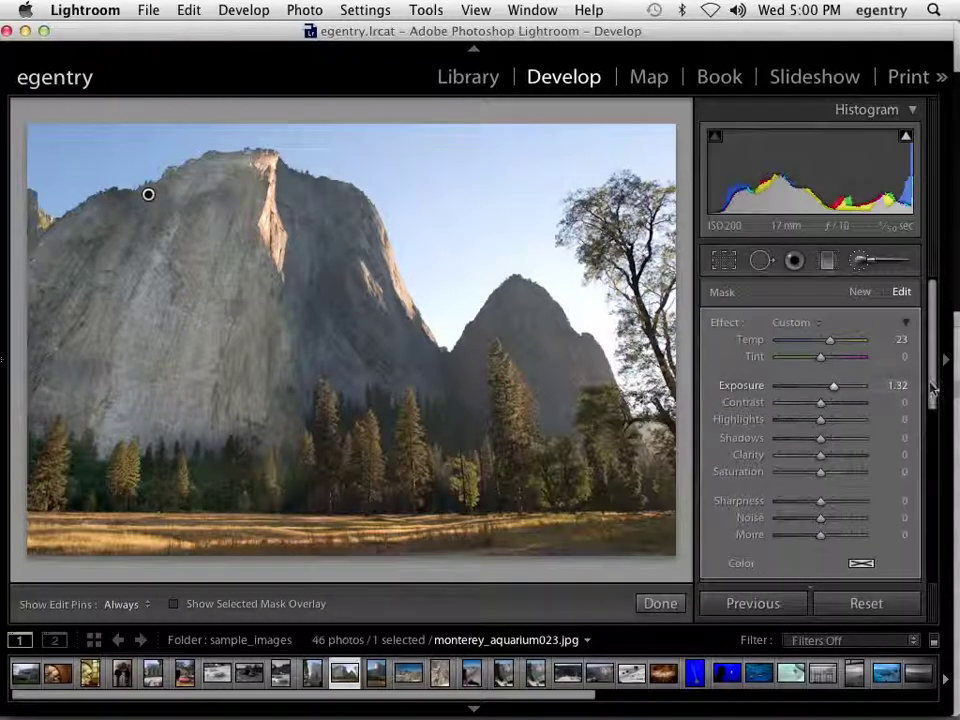
Step: At 1:1 zoom, set the cliff mask's Highlights to -9, Clarity to 3 and Shadows to 3
scroll(932, 387, "down", 2)
left_click_drag(833, 380, 829, 408)
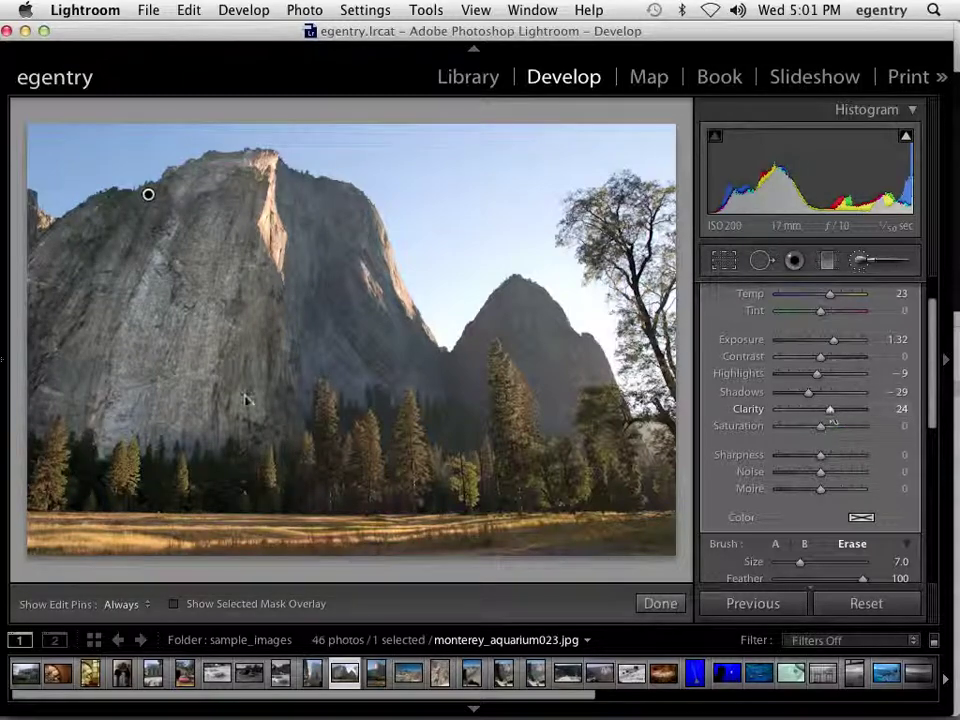
left_click(163, 319)
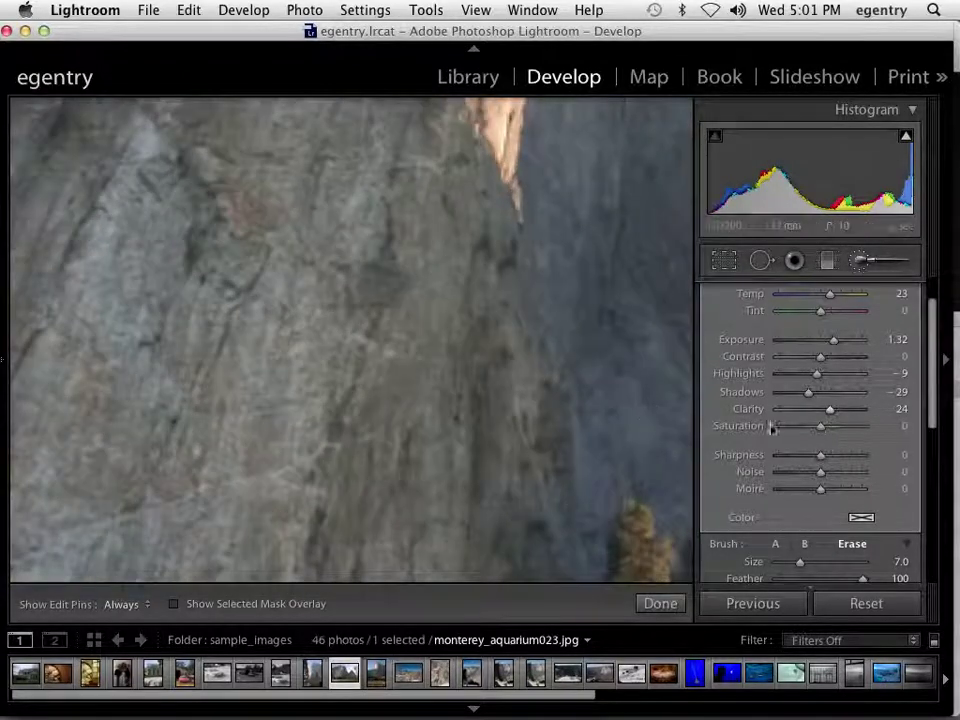
left_click_drag(833, 409, 866, 409)
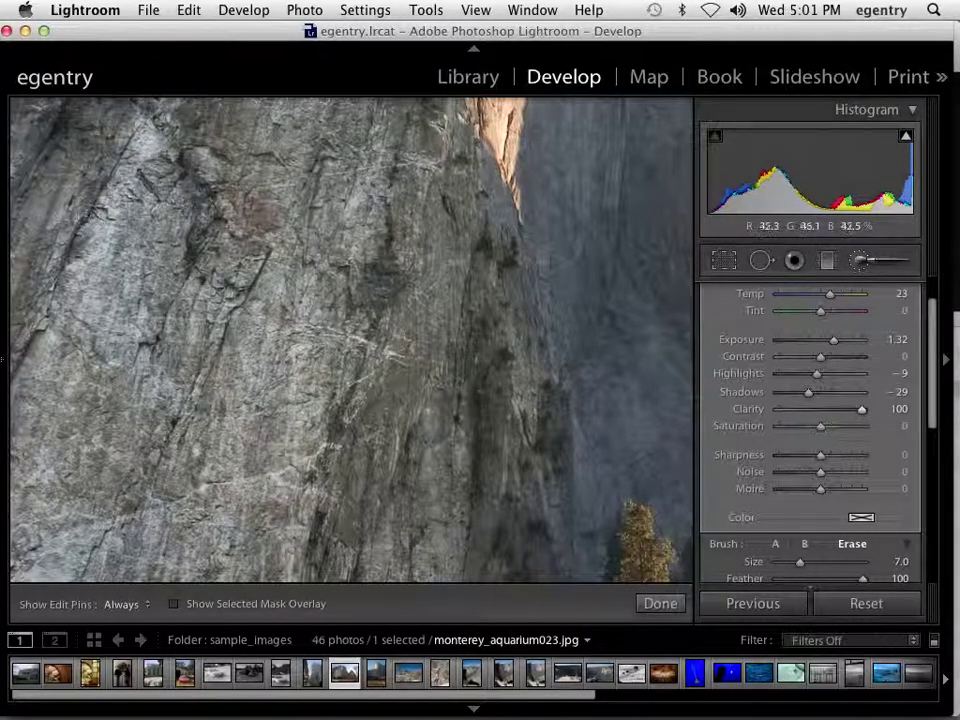
left_click_drag(862, 410, 826, 418)
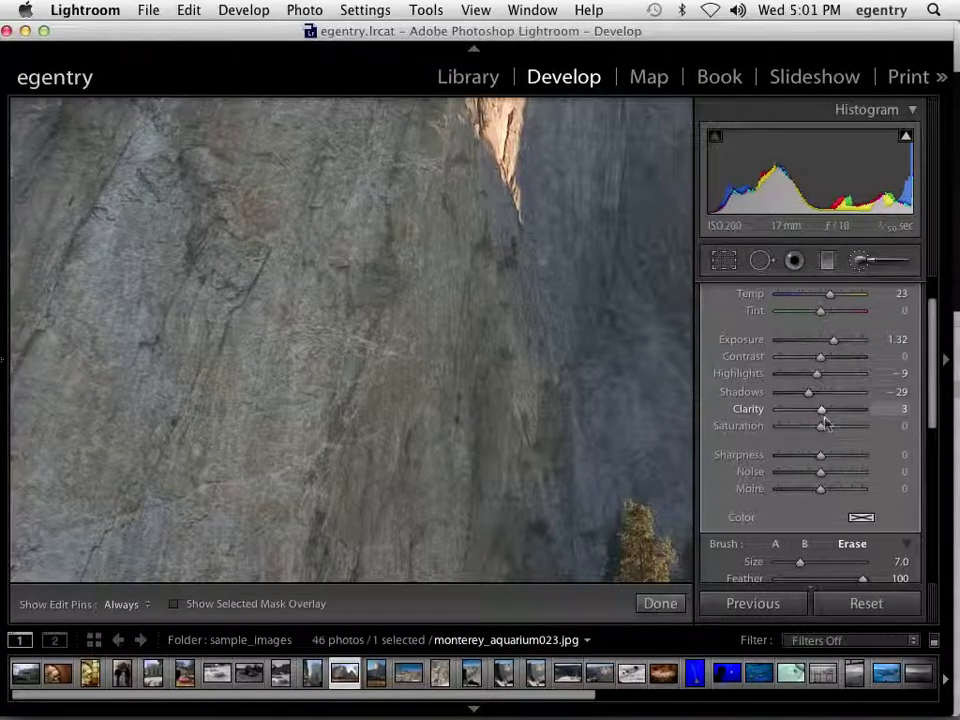
double_click(808, 412)
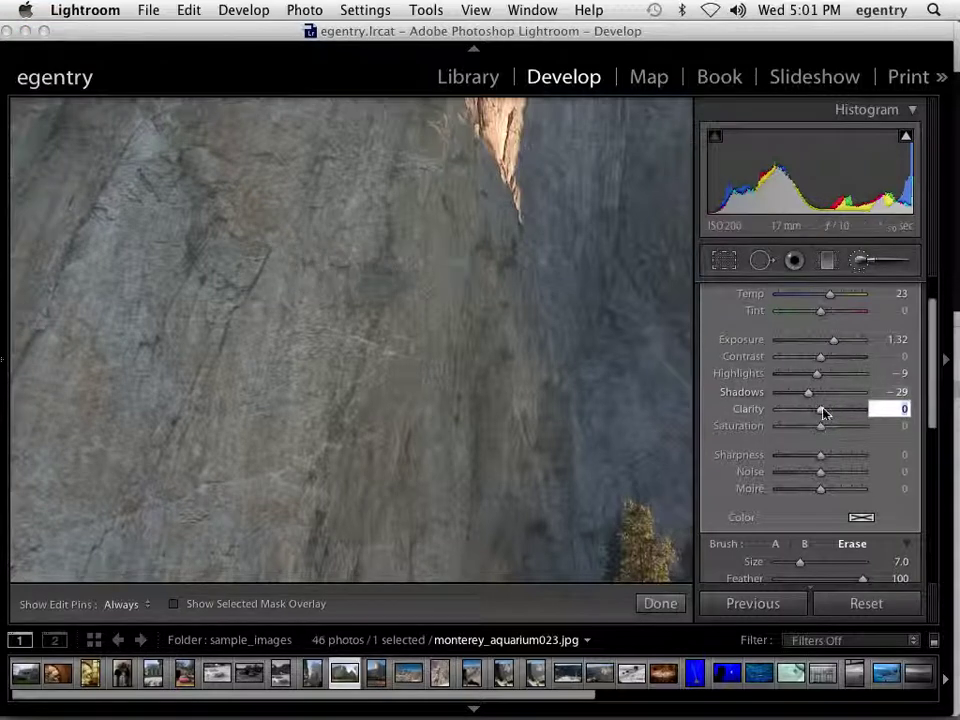
left_click_drag(821, 415, 820, 413)
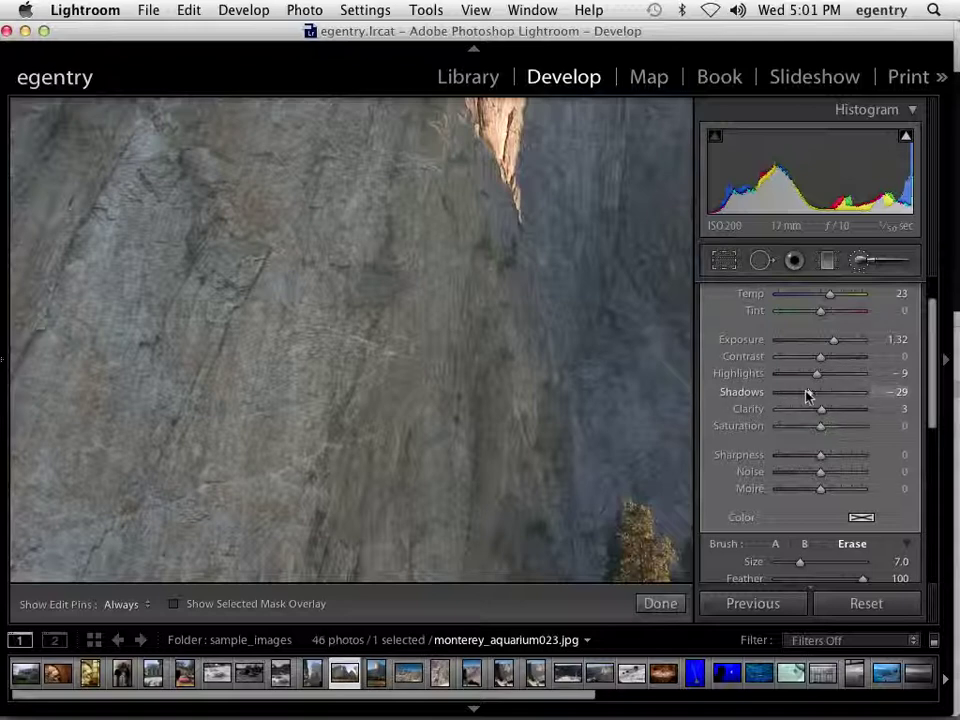
left_click_drag(808, 393, 821, 393)
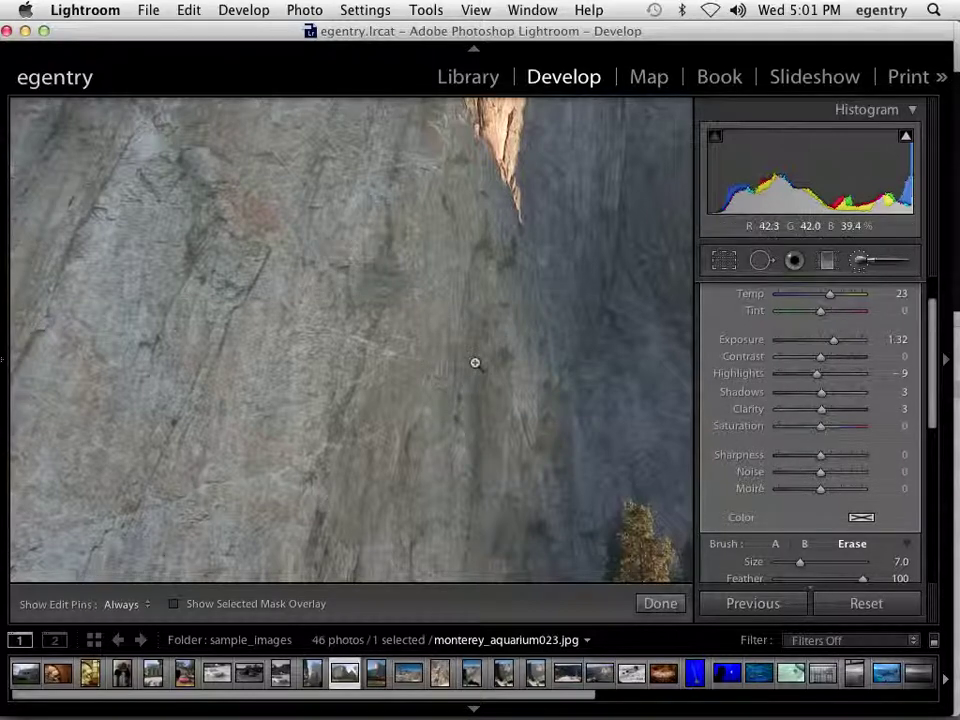
Step: Finish the brush mask and set global Blacks -44, Clarity +15 and Vibrance +29
key("z")
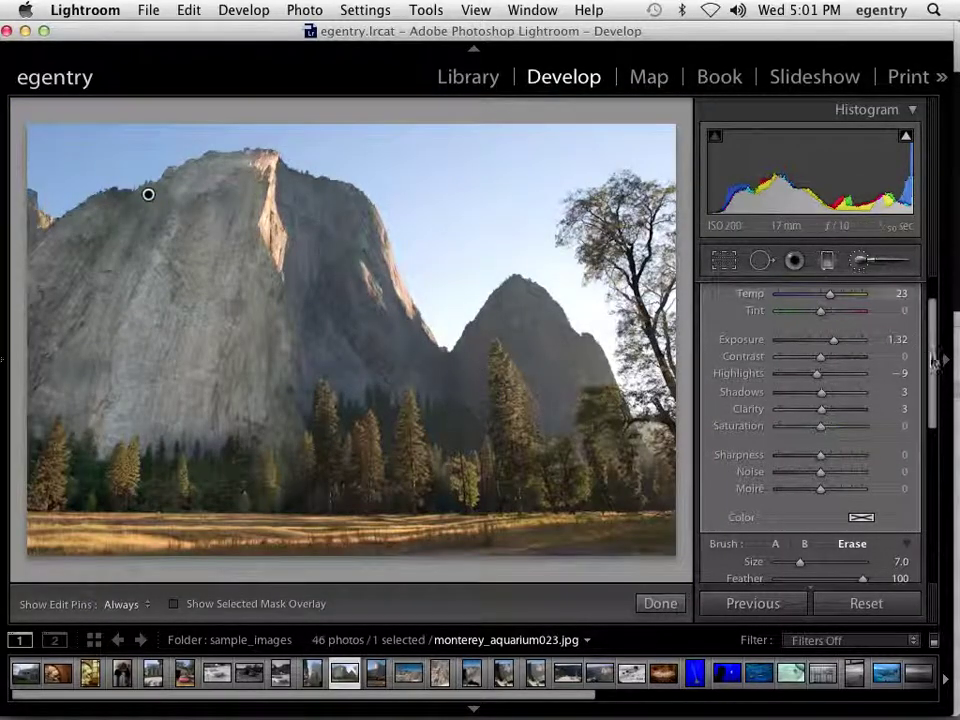
scroll(824, 272, "up", 3)
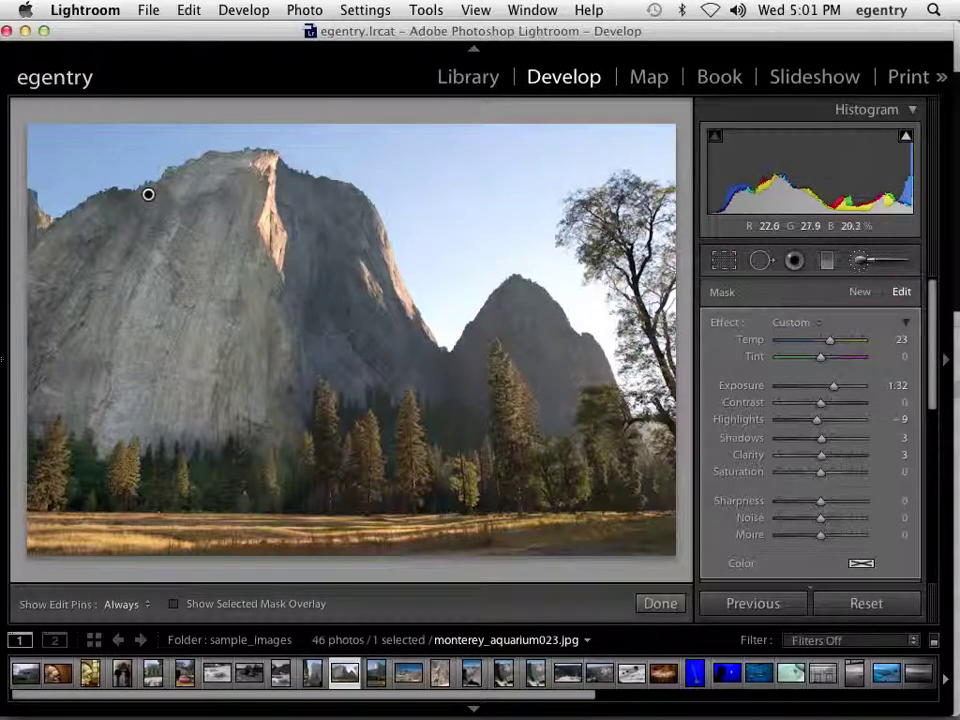
left_click(660, 605)
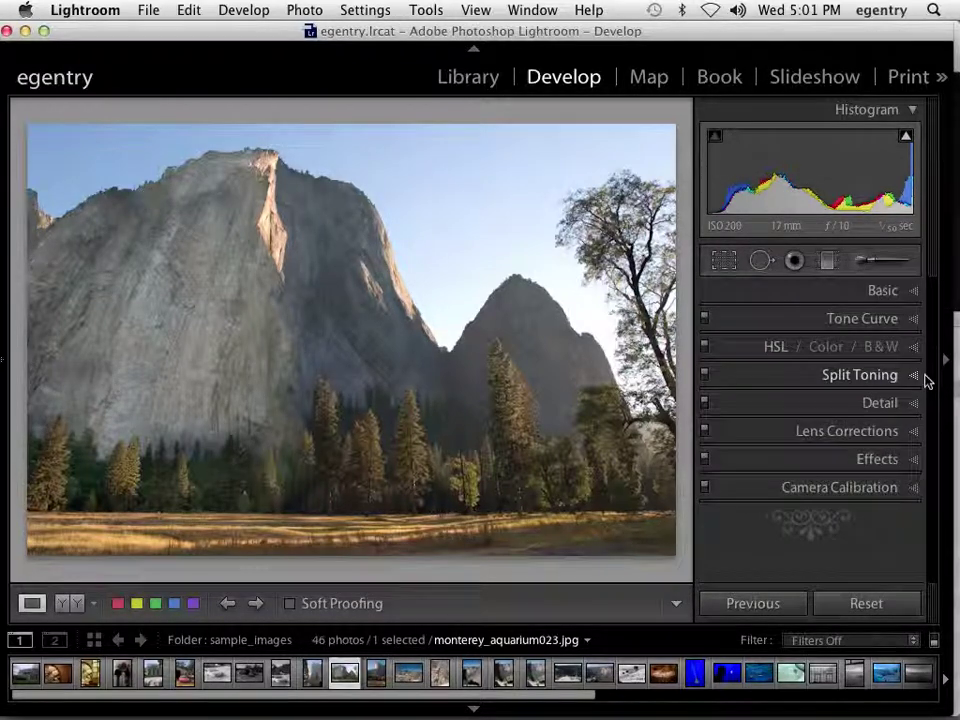
left_click(884, 292)
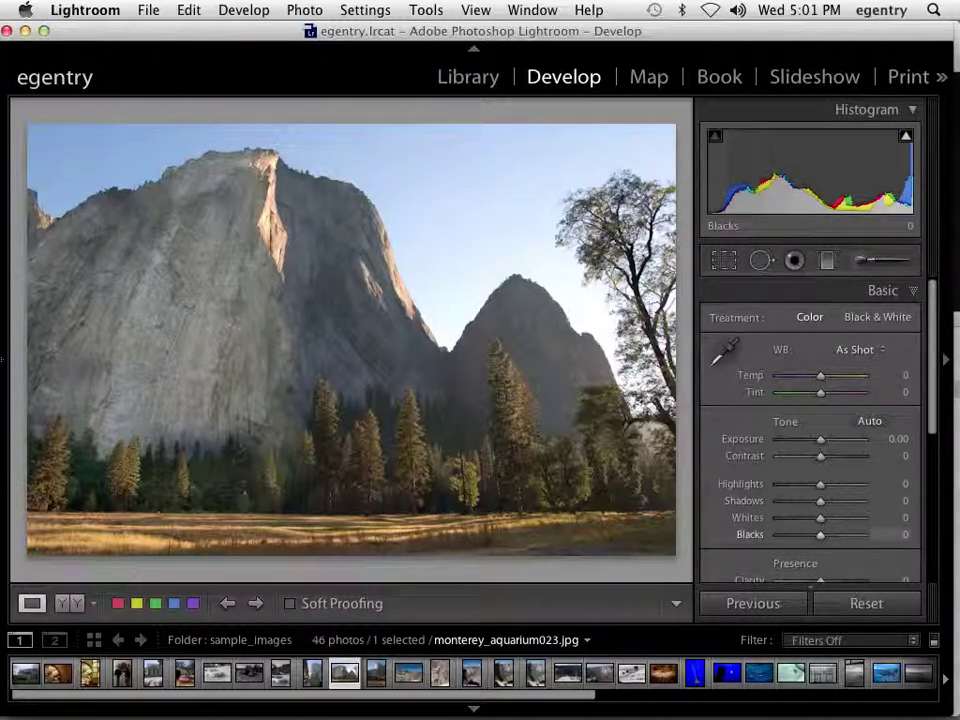
left_click_drag(790, 185, 748, 185)
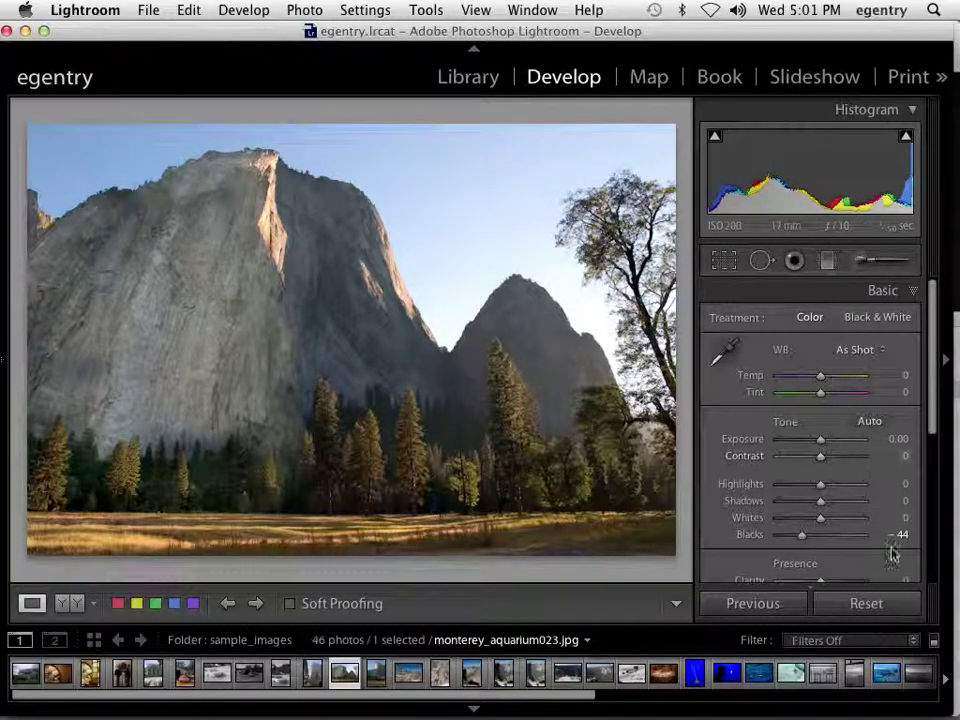
scroll(893, 553, "down", 3)
mouse_move(820, 521)
left_mouse_down()
mouse_move(852, 521)
mouse_move(834, 542)
mouse_move(826, 522)
left_mouse_up()
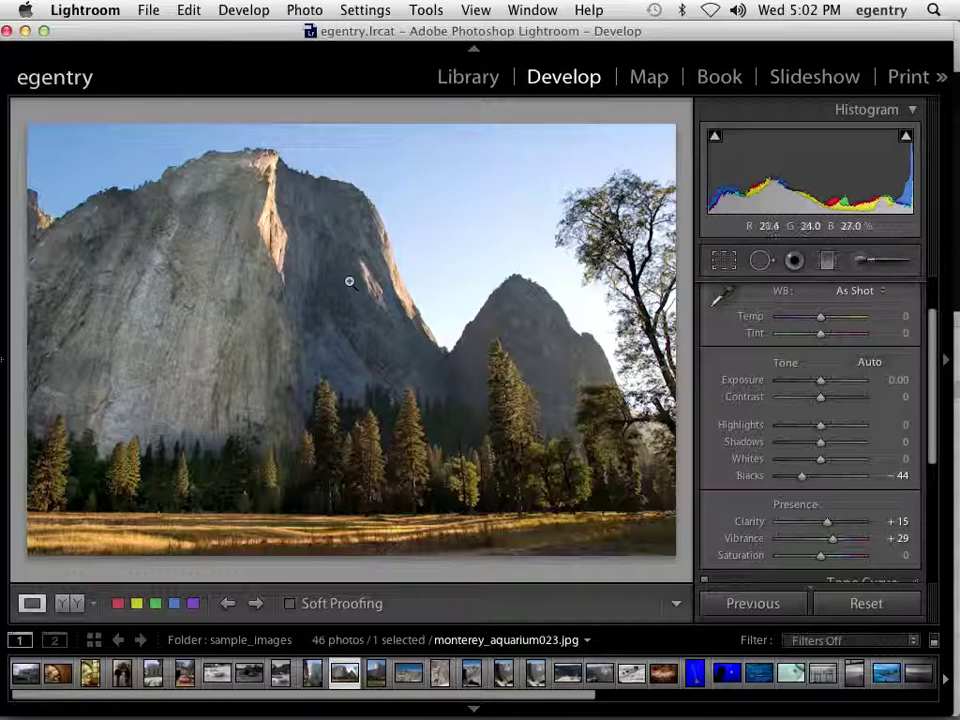
left_click(860, 260)
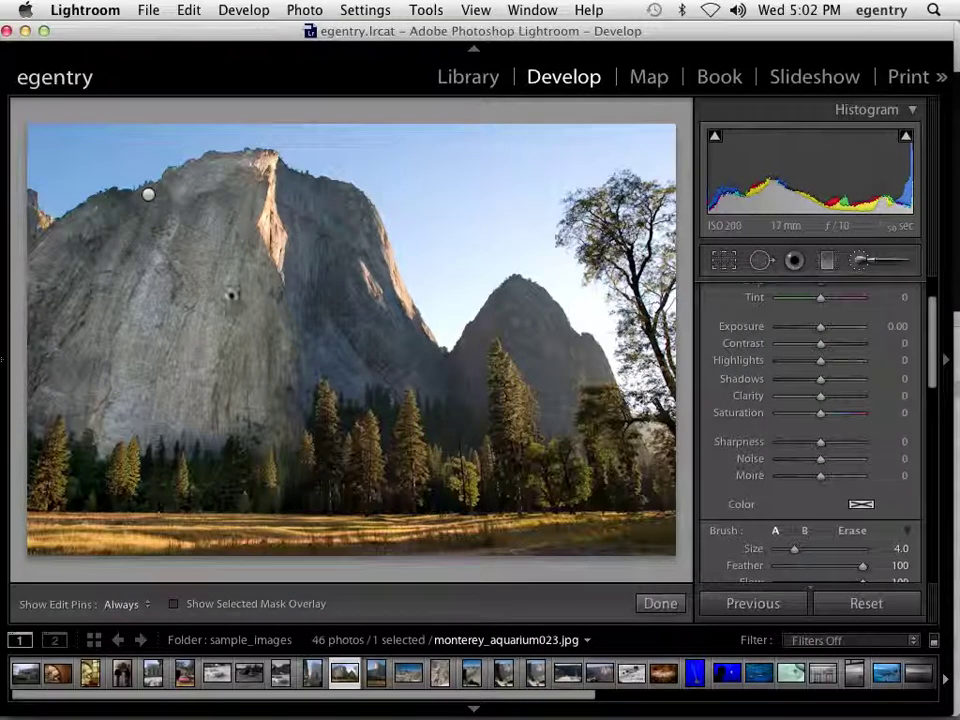
left_click(148, 194)
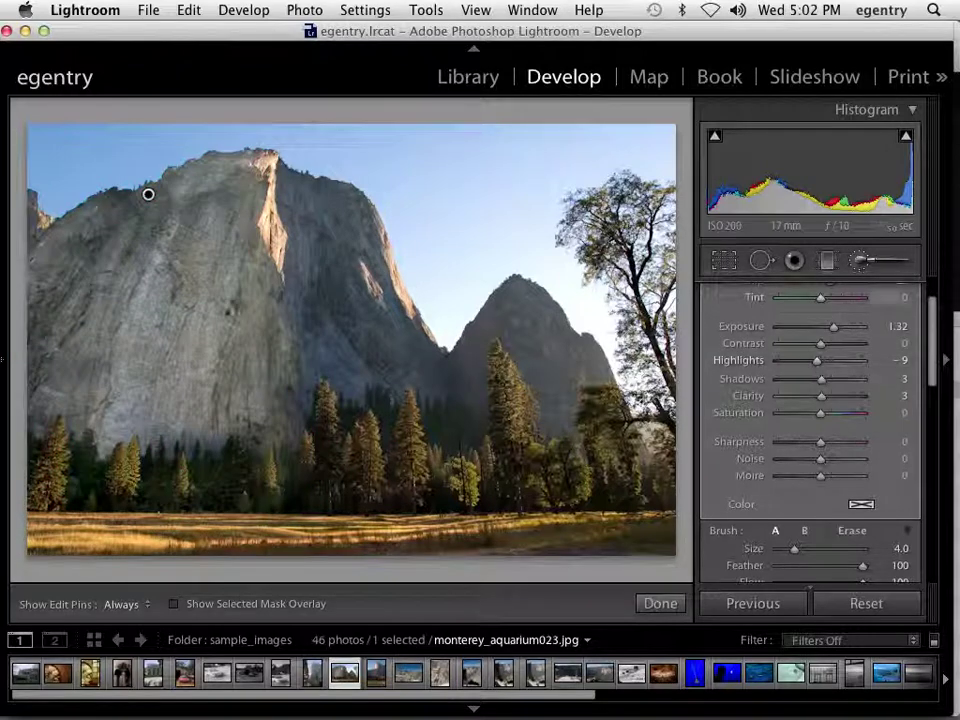
mouse_move(149, 194)
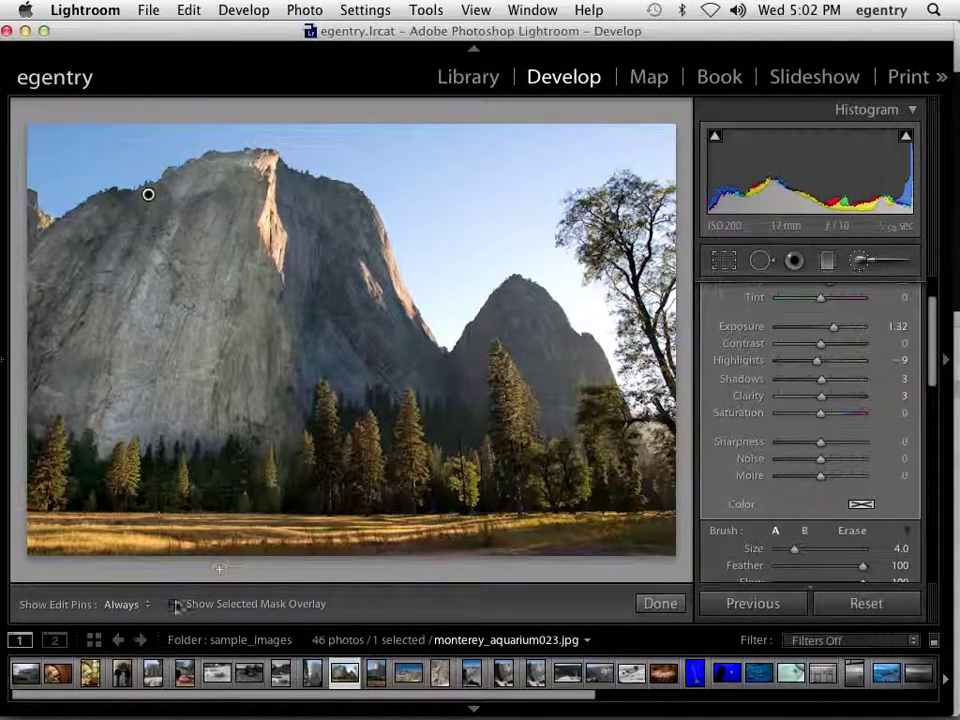
scroll(934, 364, "up", 2)
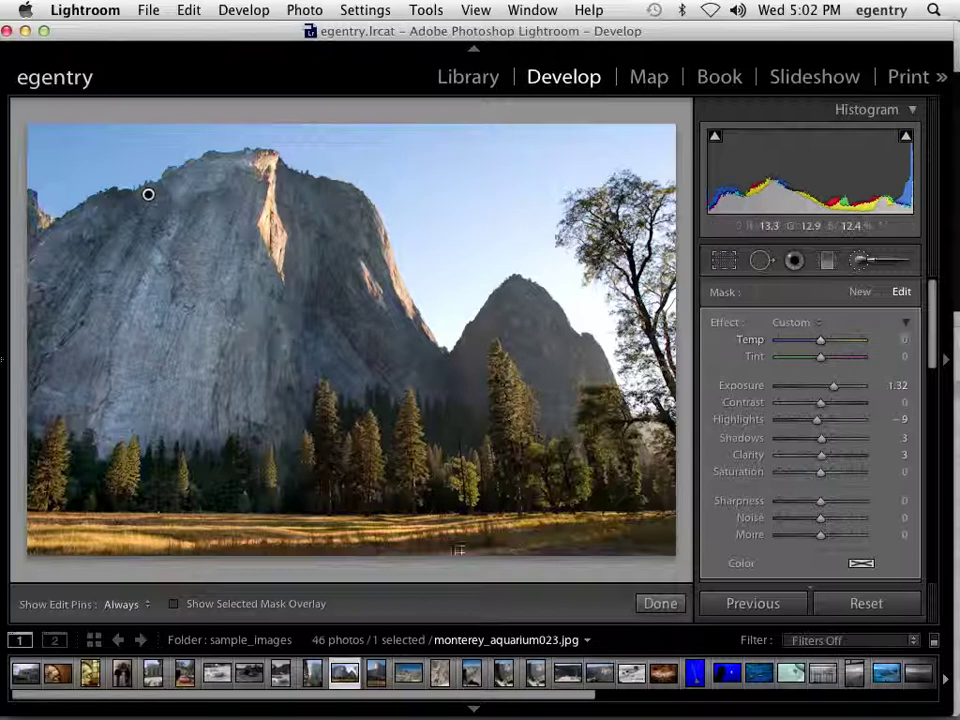
left_click(658, 603)
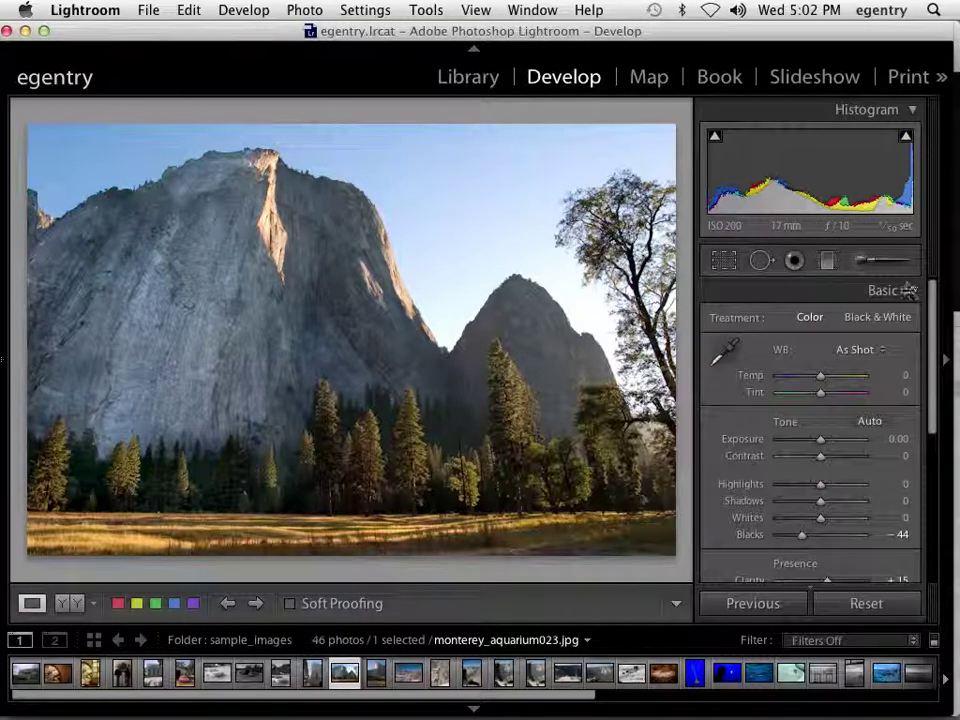
Step: Raise the Yosemite photo's Temp to +16 and select the Adjustment Brush
left_click_drag(821, 380, 827, 379)
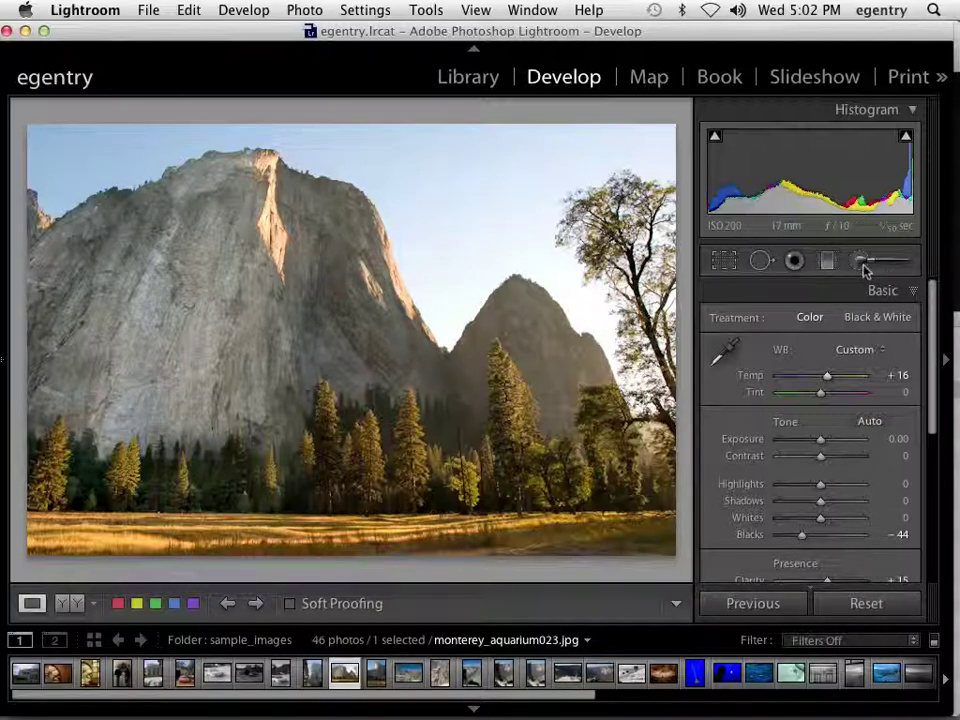
left_click(863, 266)
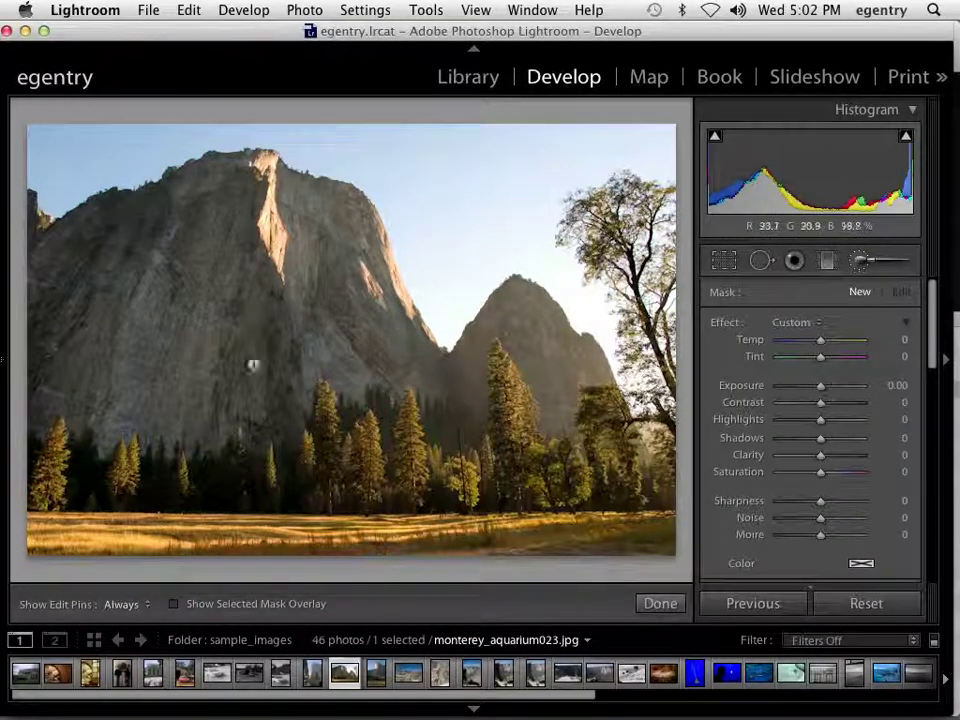
Step: Place a trial graduated filter across the left cliff, test its exposure, then delete it
left_click(829, 262)
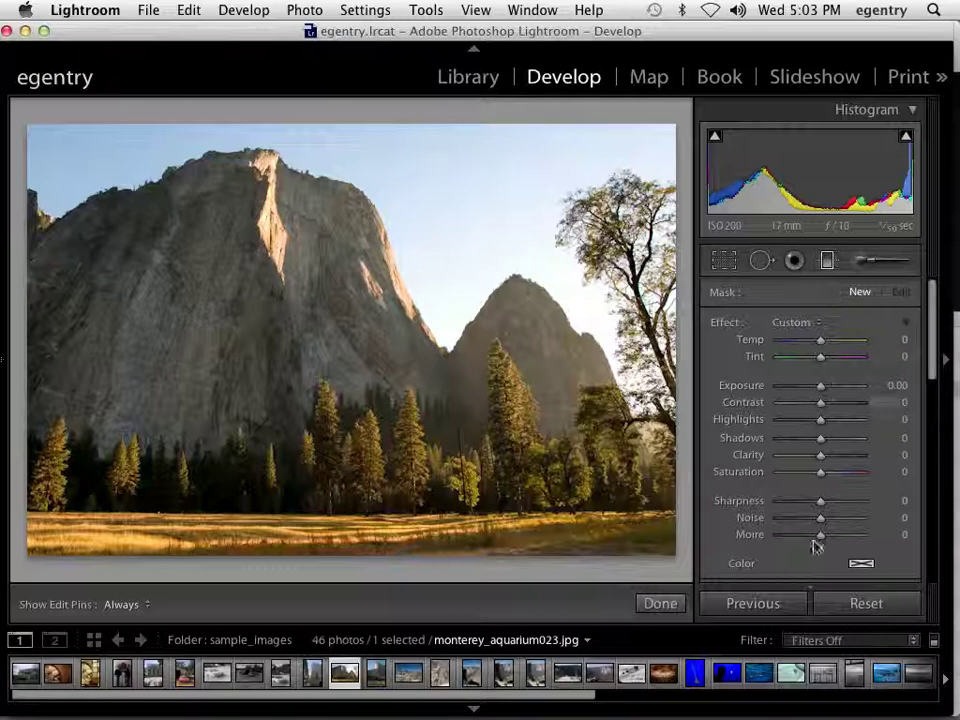
scroll(934, 365, "down", 1)
mouse_move(934, 365)
left_mouse_down()
mouse_move(927, 412)
mouse_move(921, 366)
left_mouse_up()
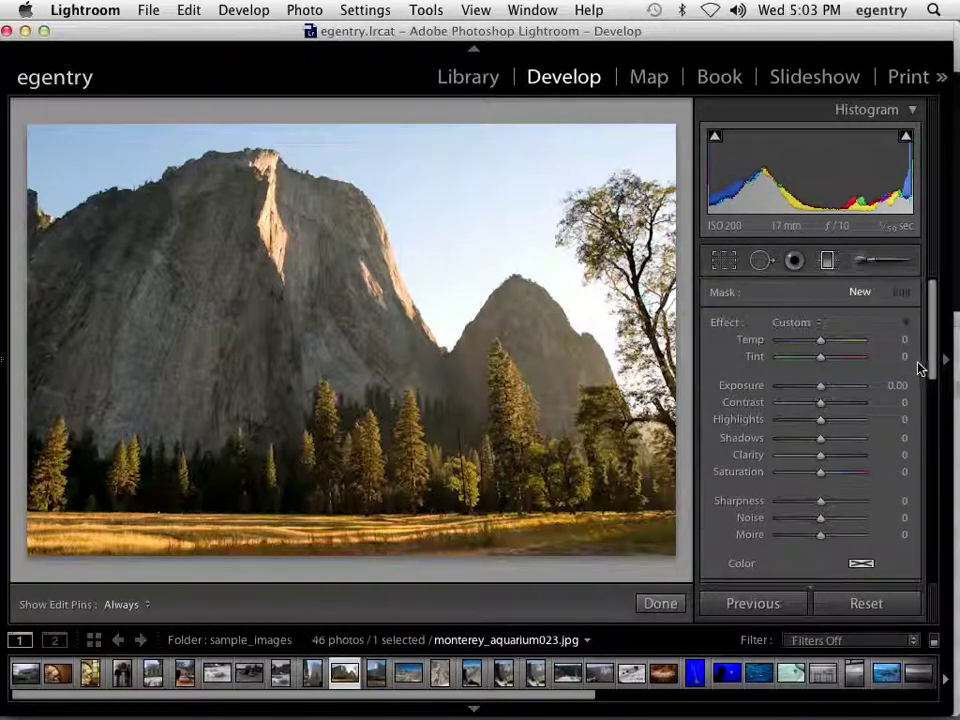
left_click_drag(279, 315, 40, 313)
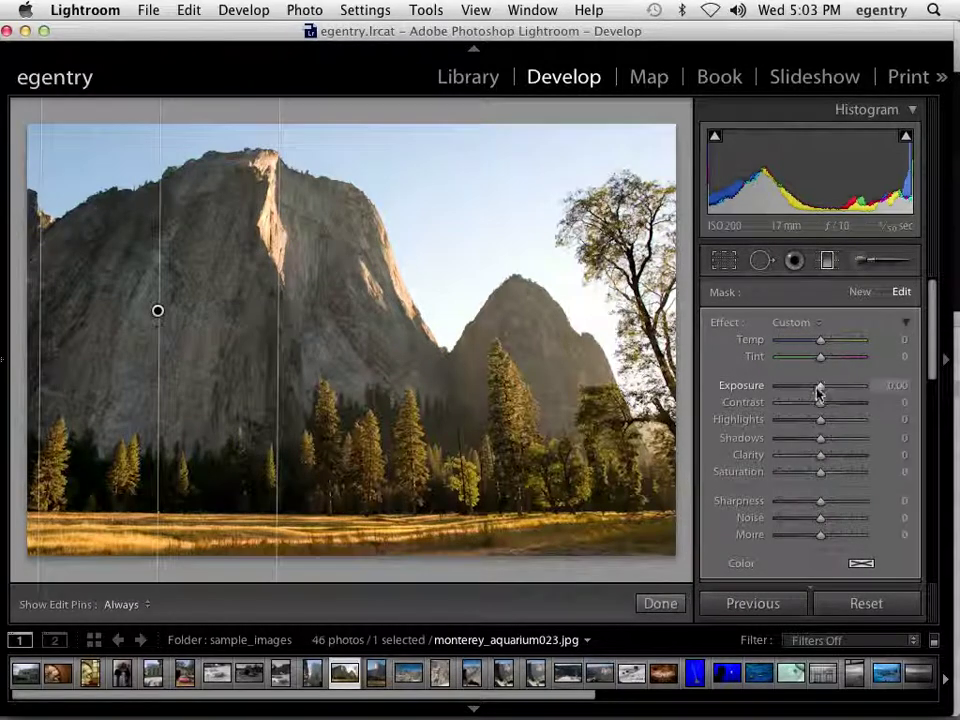
left_click_drag(813, 394, 833, 395)
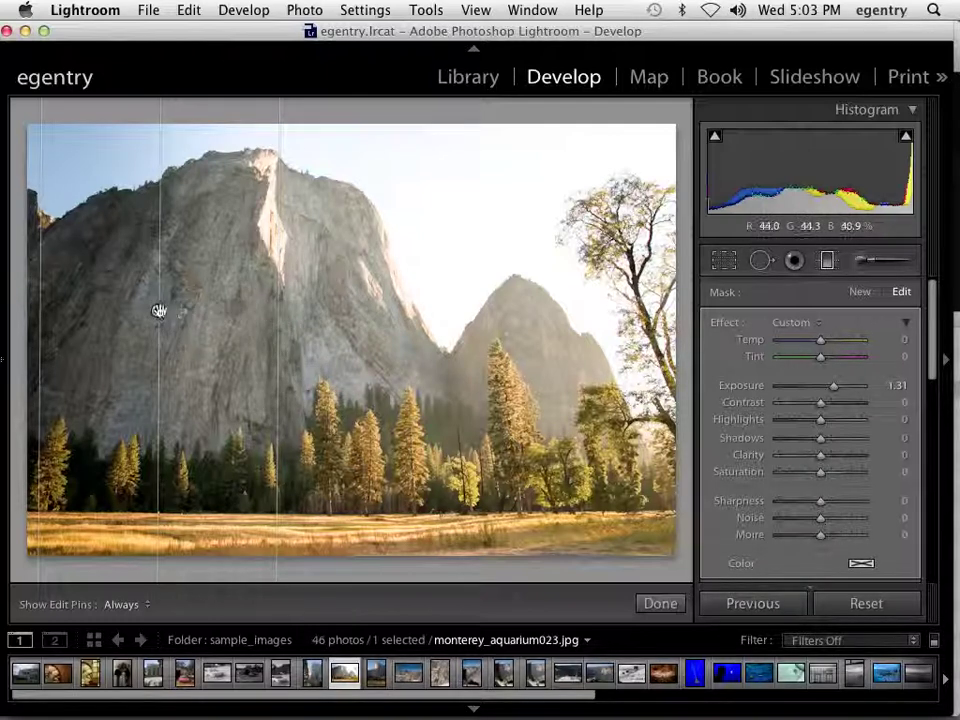
key("Delete")
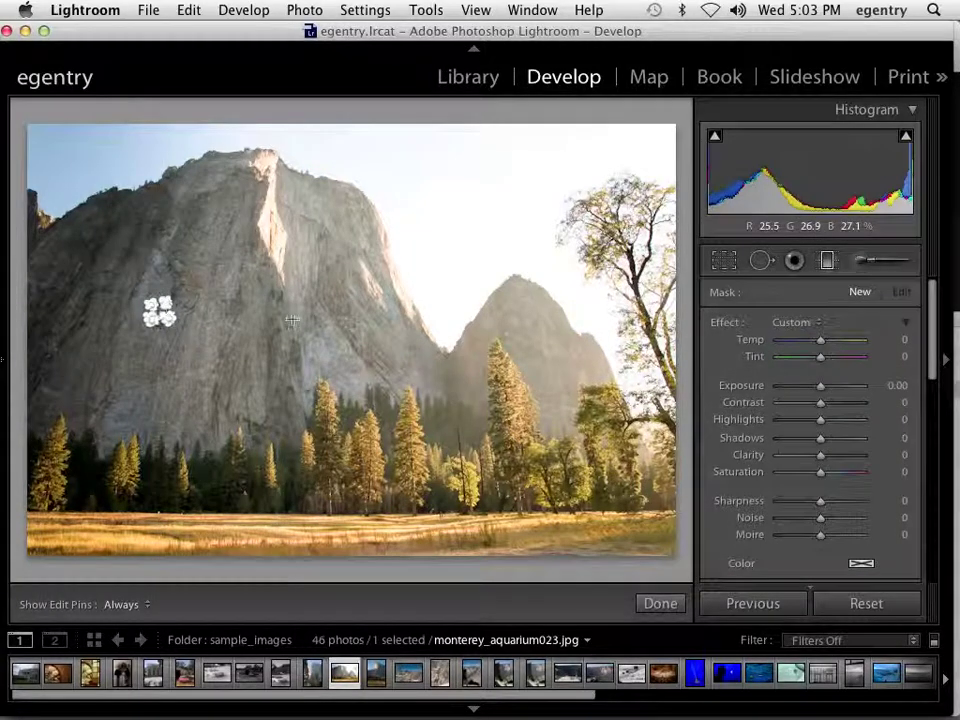
Step: Draw two more trial cliff gradients, brightening the last to Exposure 1.37, and delete both
left_click_drag(391, 323, 38, 318)
left_click_drag(821, 386, 830, 393)
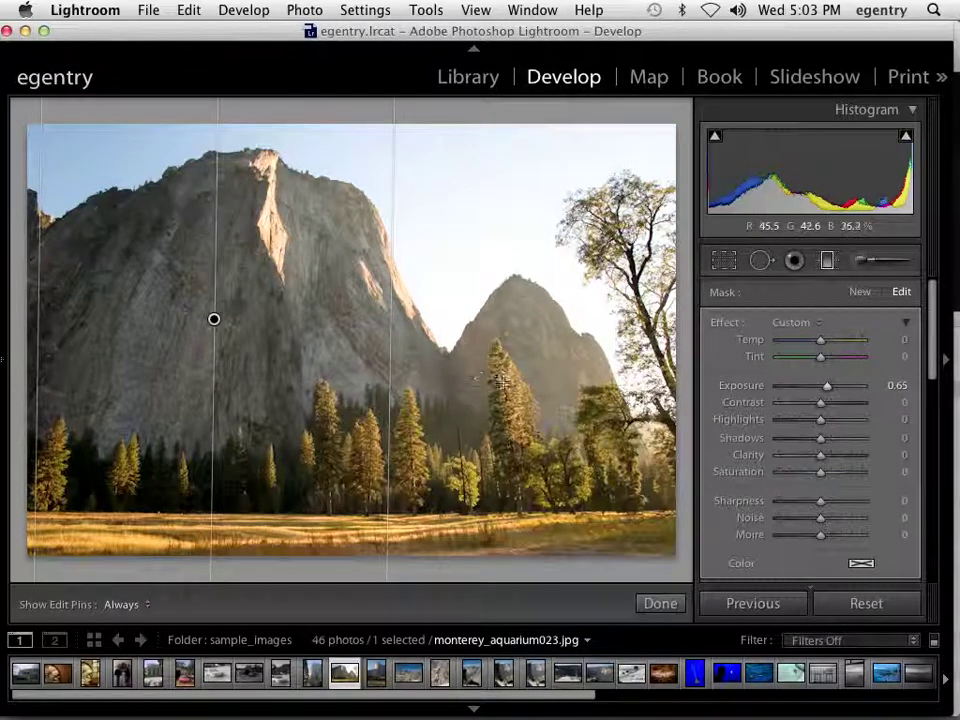
key("Delete")
left_click_drag(65, 307, 282, 315)
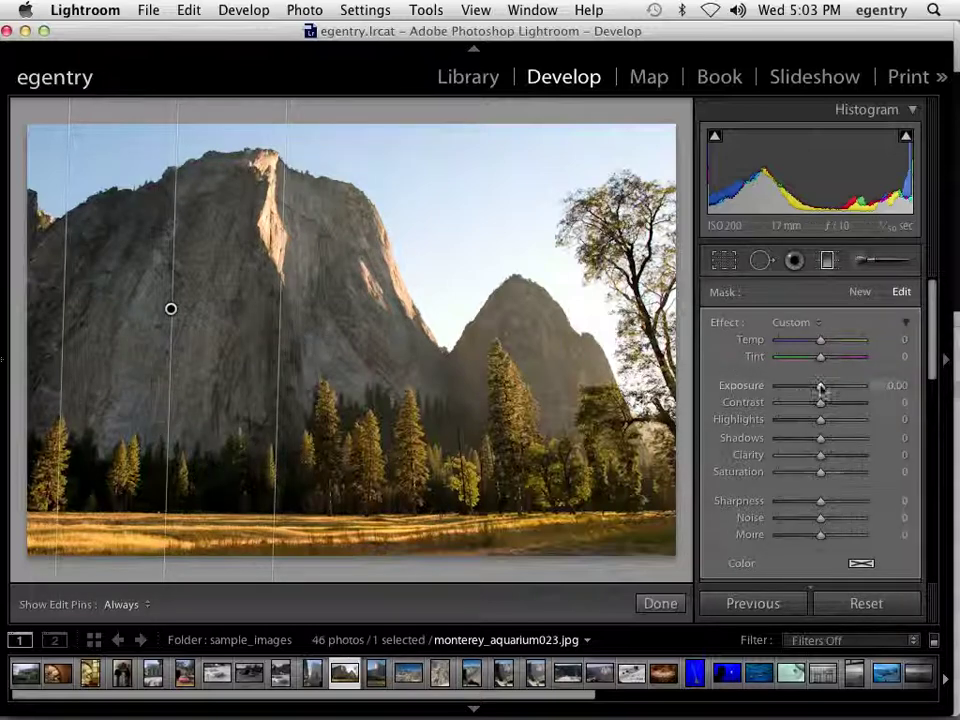
left_click_drag(819, 388, 835, 390)
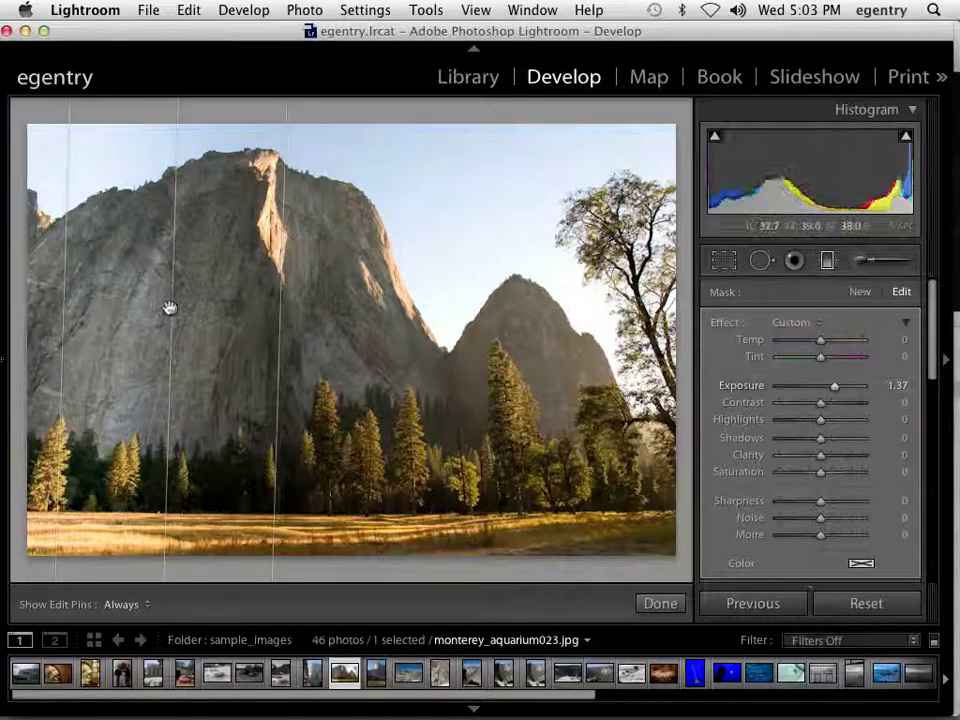
left_click_drag(170, 307, 240, 295)
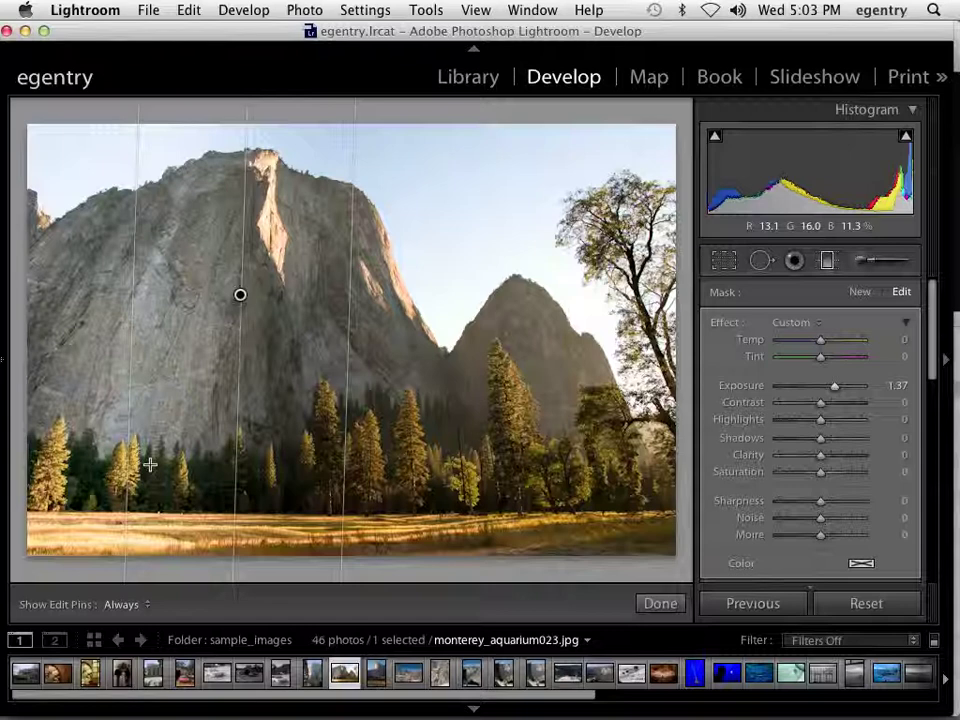
key("Delete")
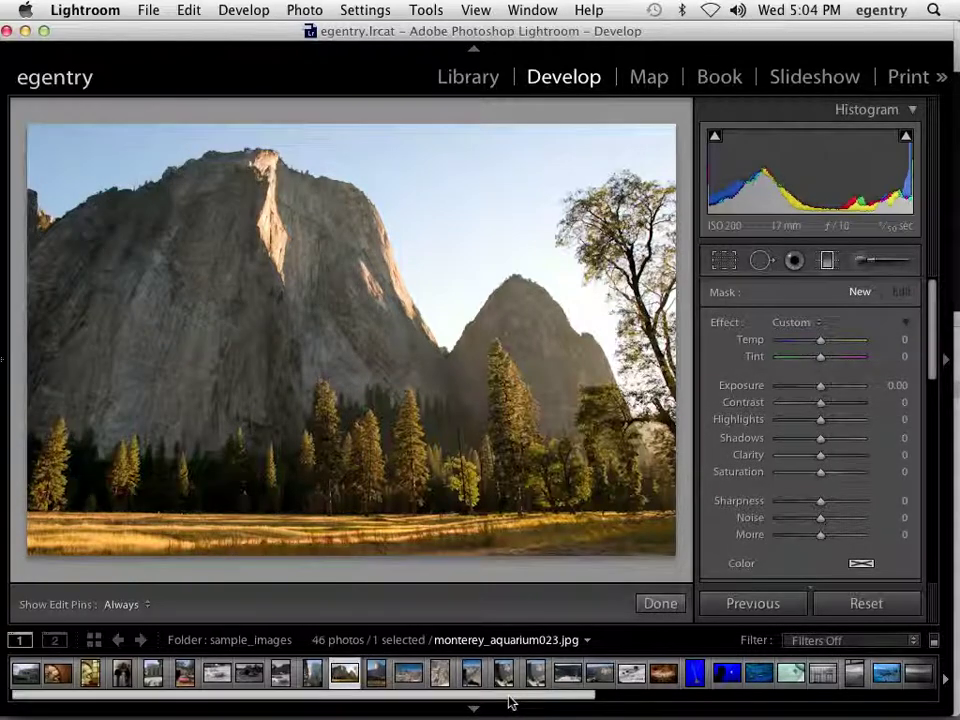
Step: Open monterey_aquarium020.dng in colour and add a sky-to-water gradient that darkens the sky to Exposure -2.45
scroll(510, 703, "right", 5)
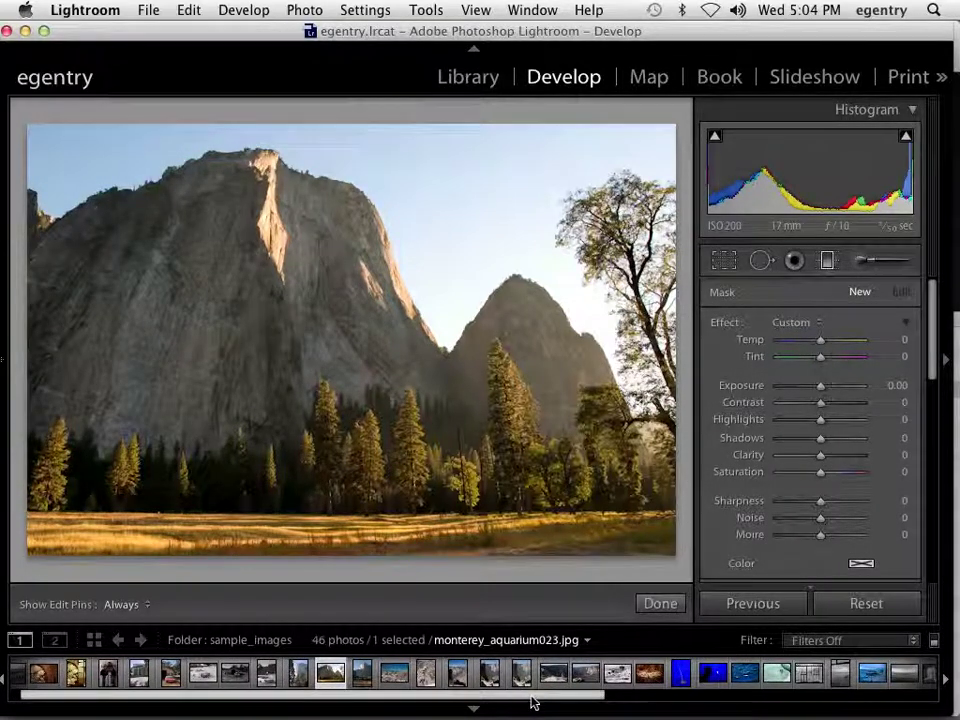
left_click(831, 678)
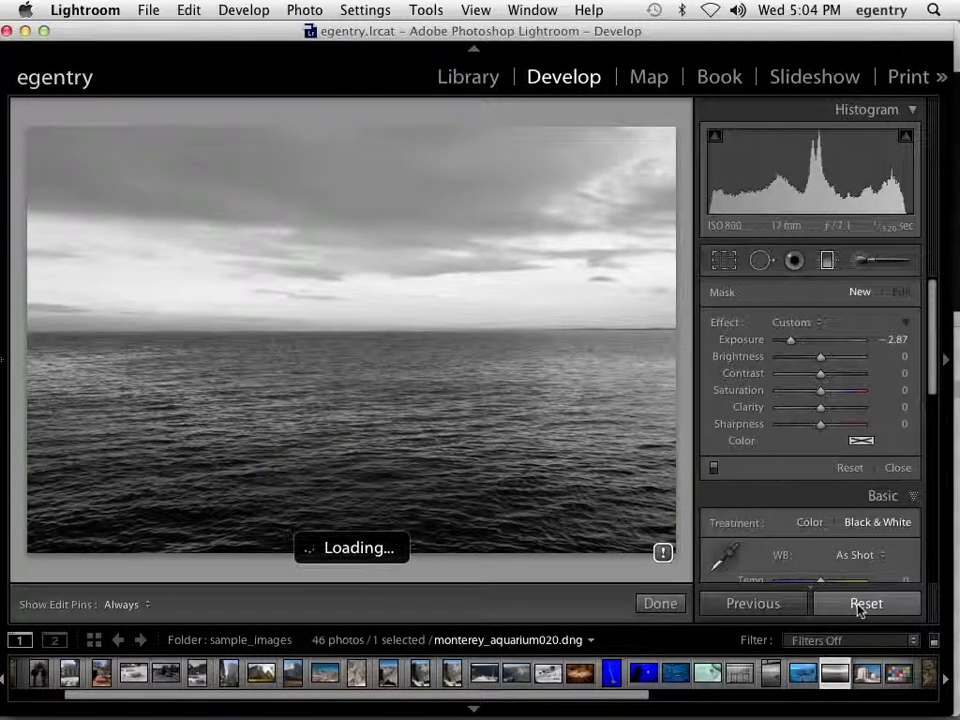
left_click(858, 604)
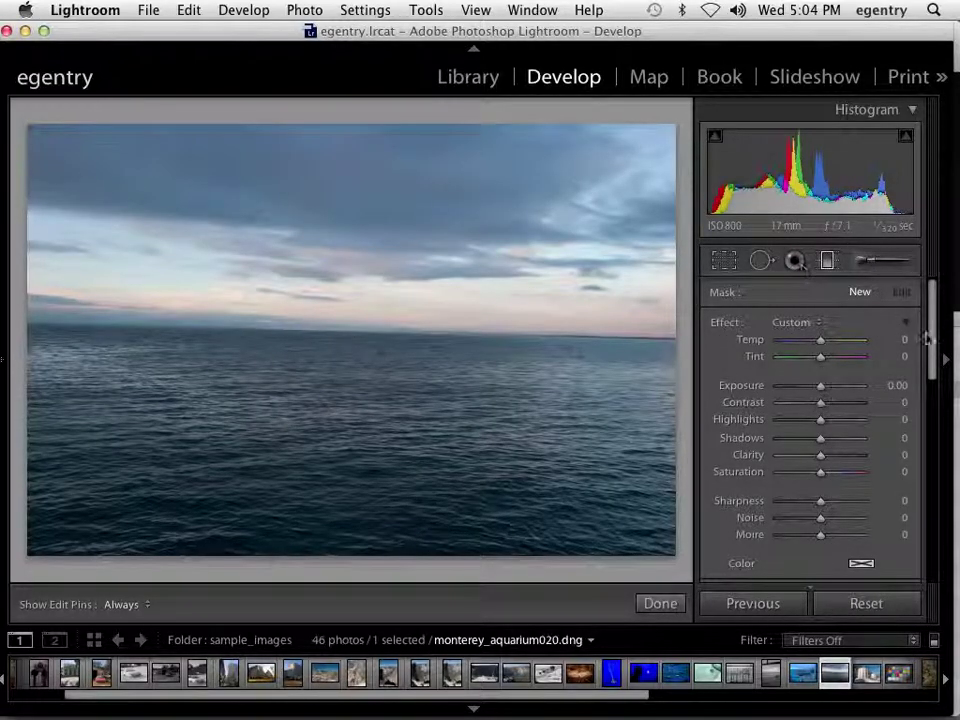
left_click(826, 260)
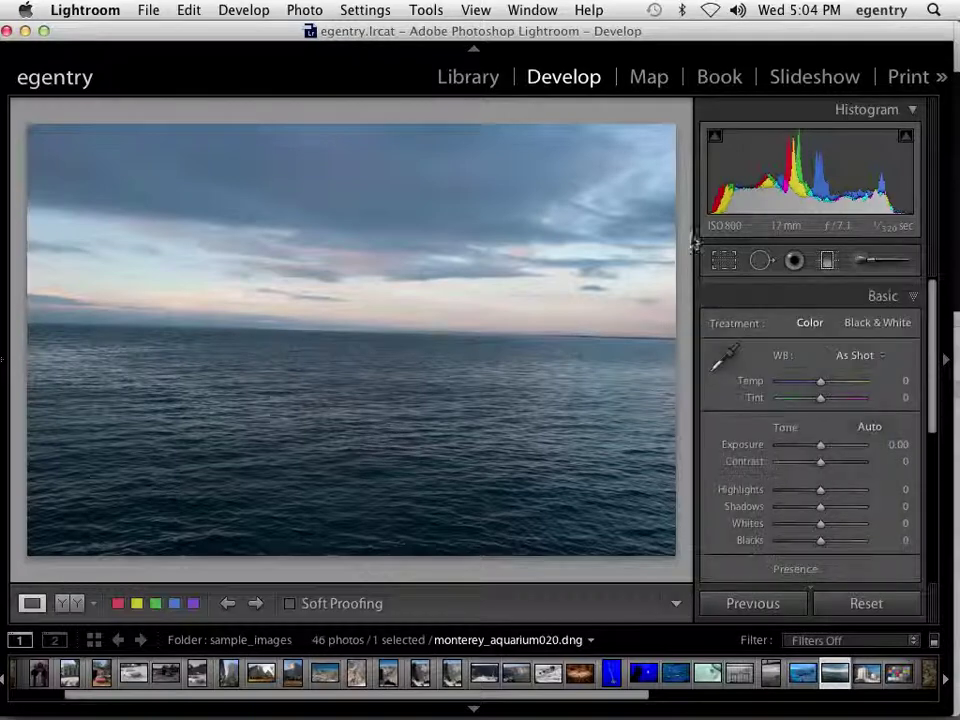
left_click(826, 260)
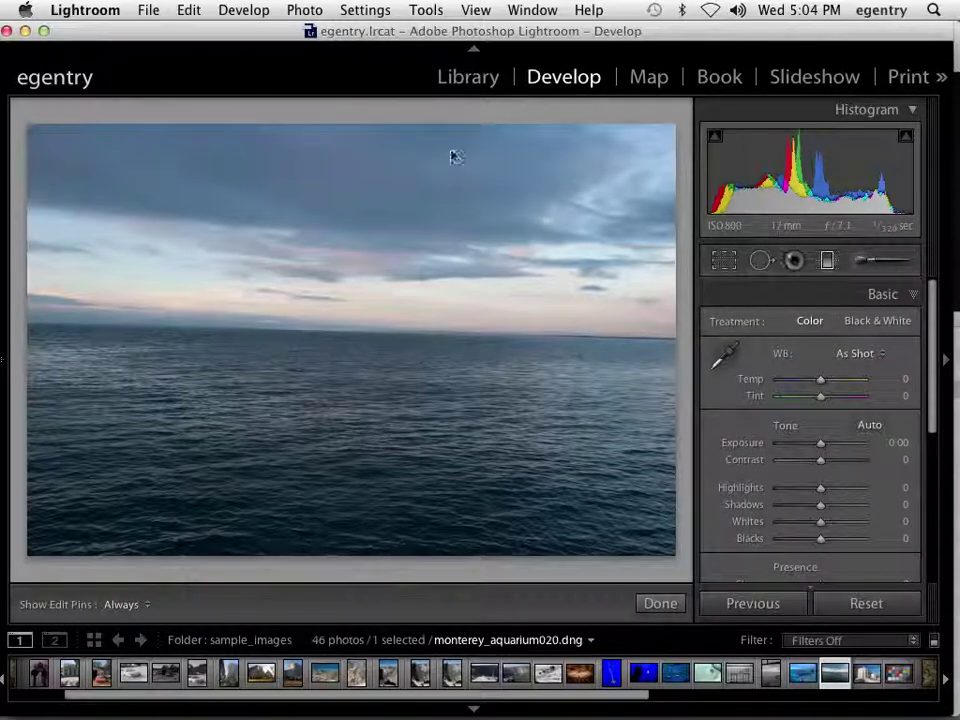
left_click_drag(328, 131, 324, 491)
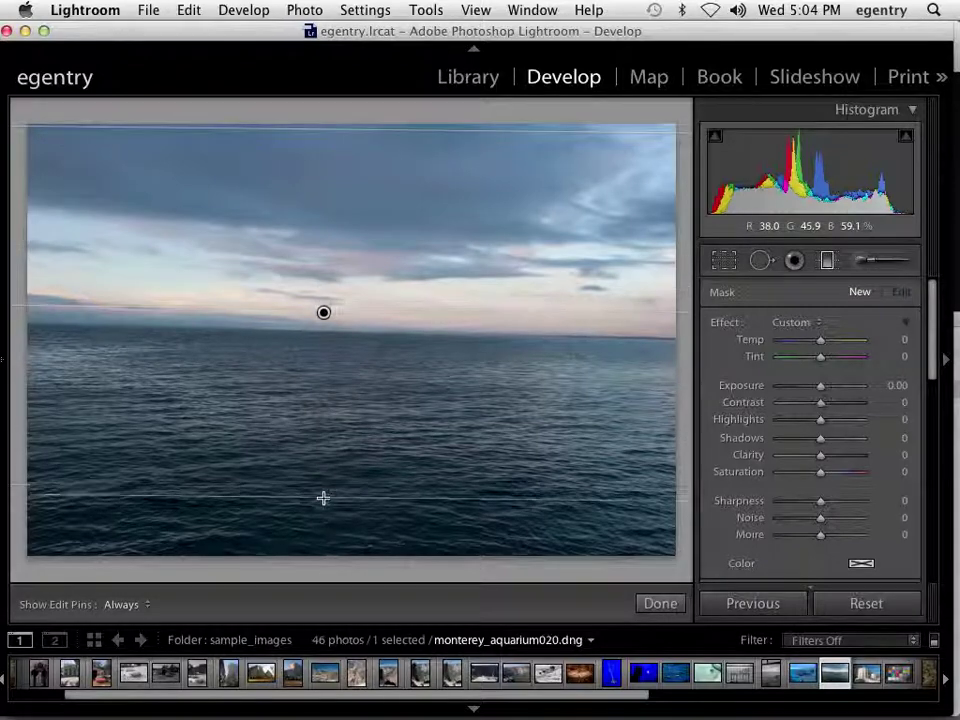
left_click_drag(816, 392, 793, 398)
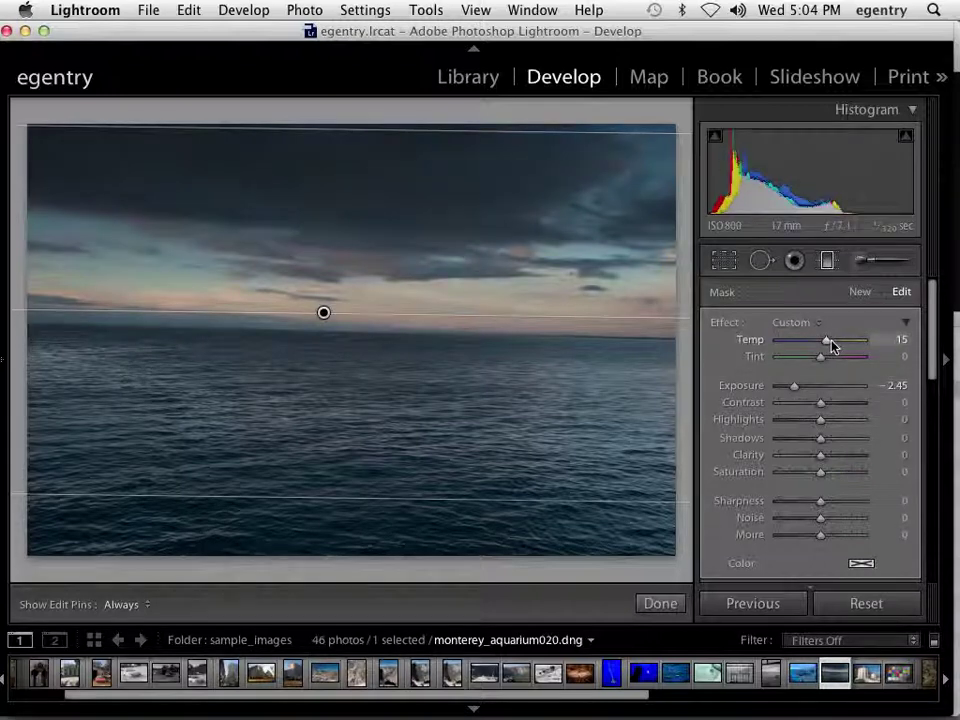
Step: Tint the gradient a low-saturation blue and exit the Graduated Filter
left_click_drag(939, 358, 934, 386)
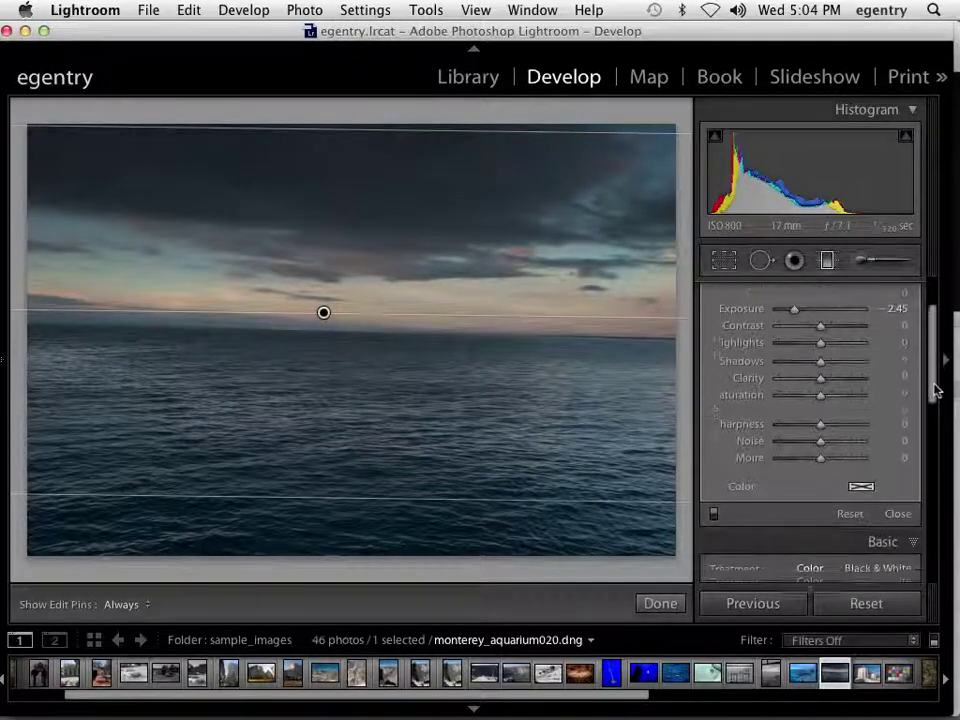
left_click(861, 479)
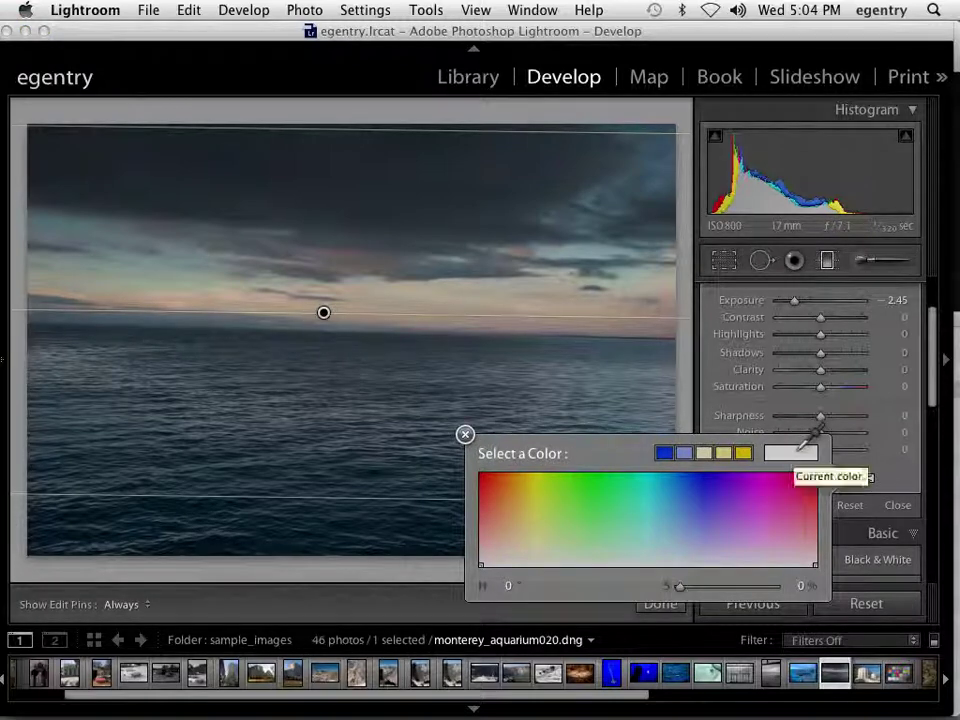
left_click(692, 495)
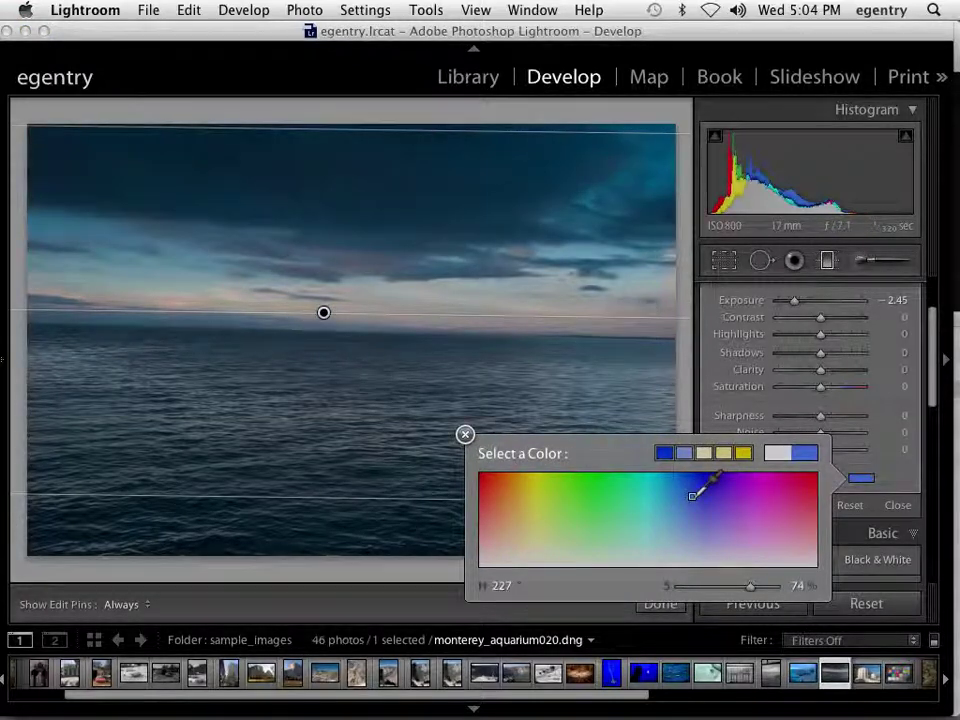
mouse_move(692, 495)
left_mouse_down()
mouse_move(694, 503)
mouse_move(683, 492)
left_mouse_up()
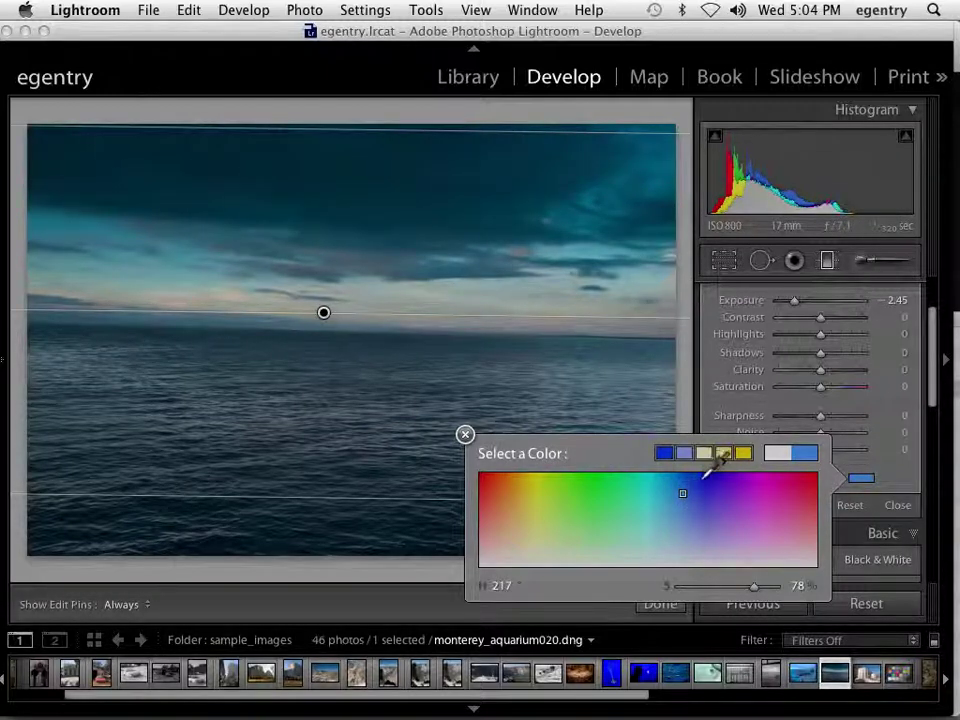
left_click(465, 434)
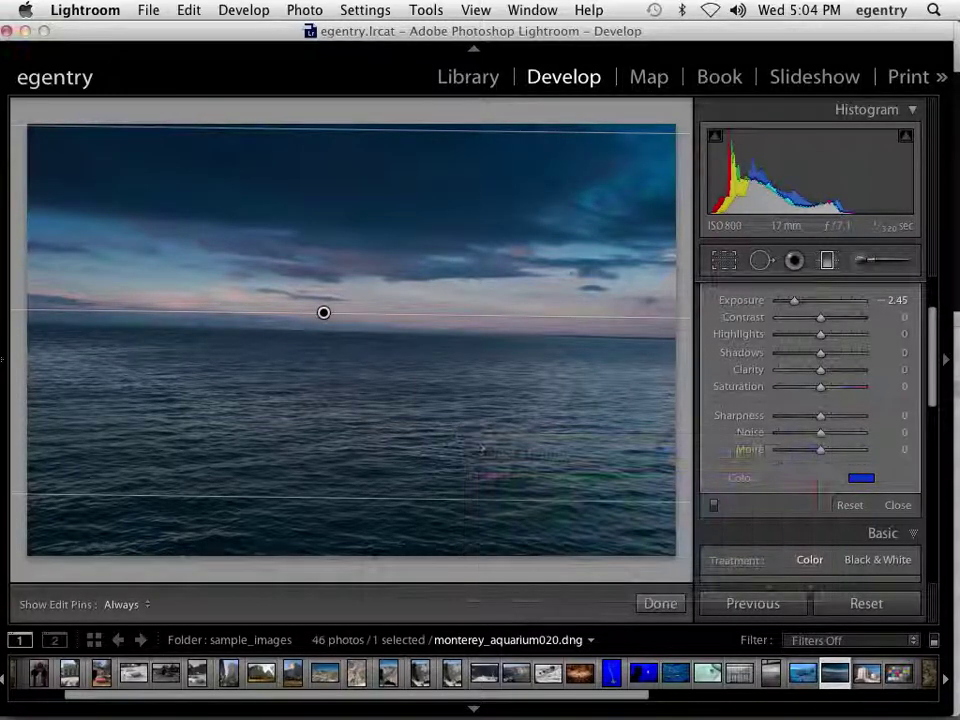
left_click(826, 262)
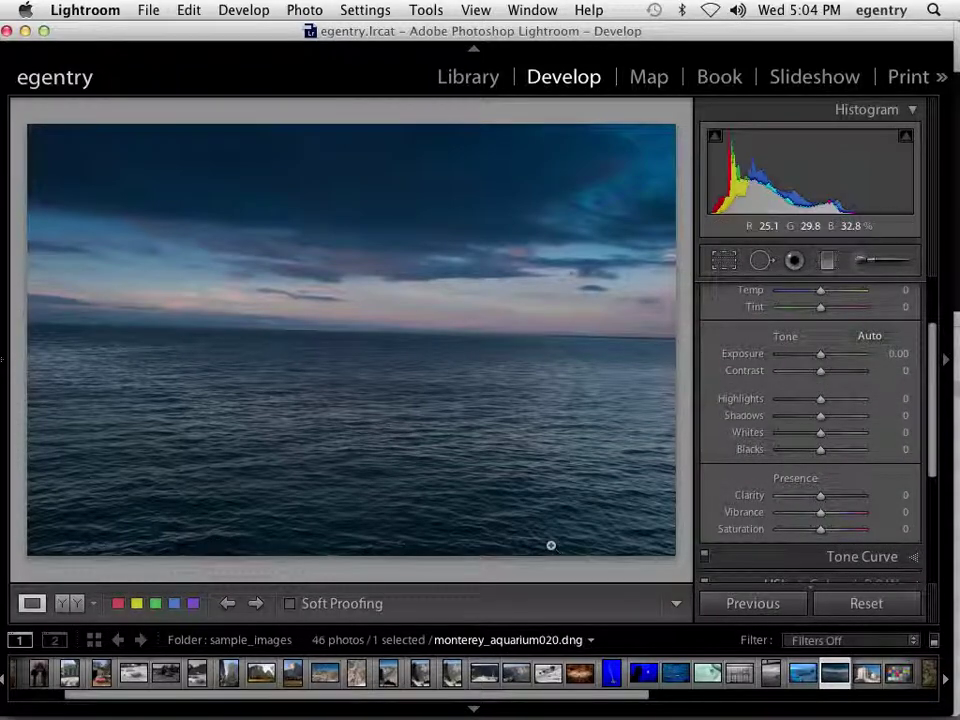
Step: Add a bottom-up gradient brightening the lower water by Exposure 1.67, then select the Yosemite cliff photo
left_click(829, 261)
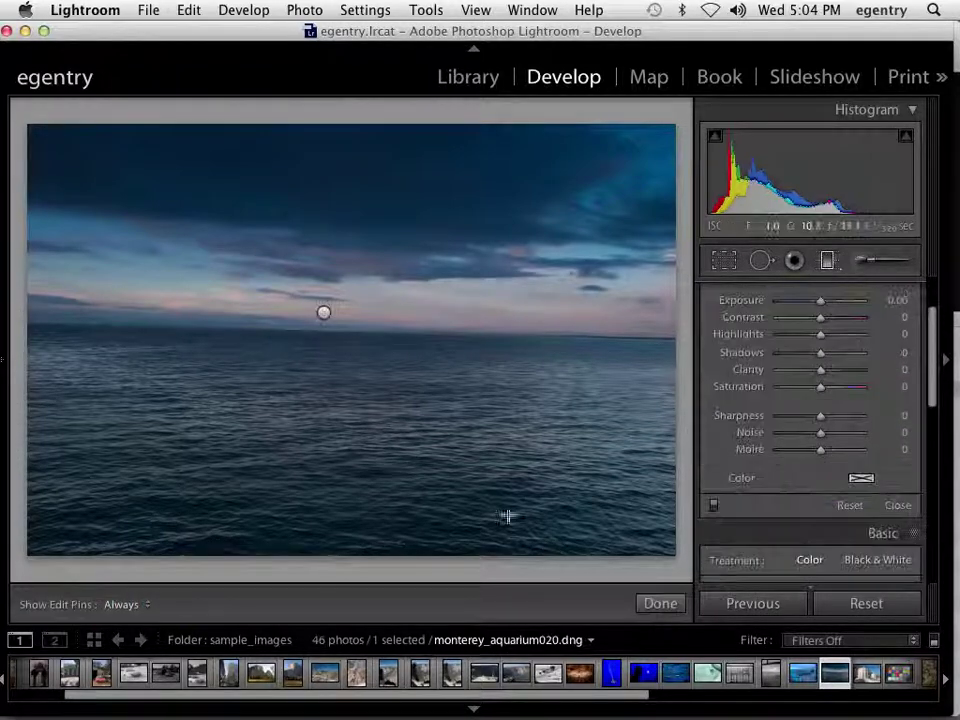
left_click_drag(494, 558, 495, 200)
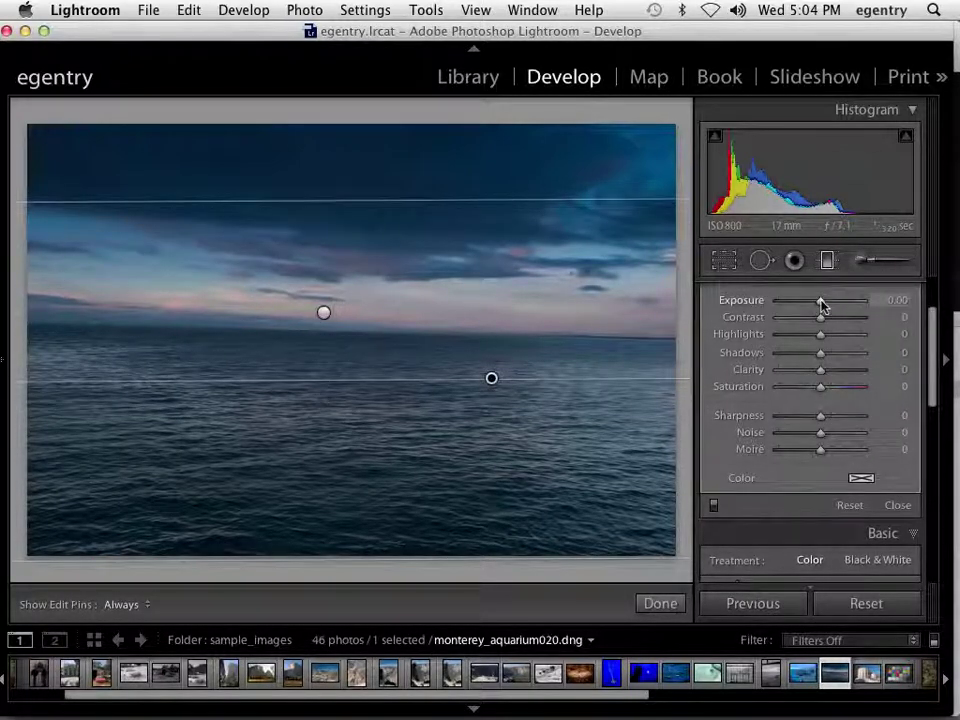
left_click_drag(820, 303, 837, 305)
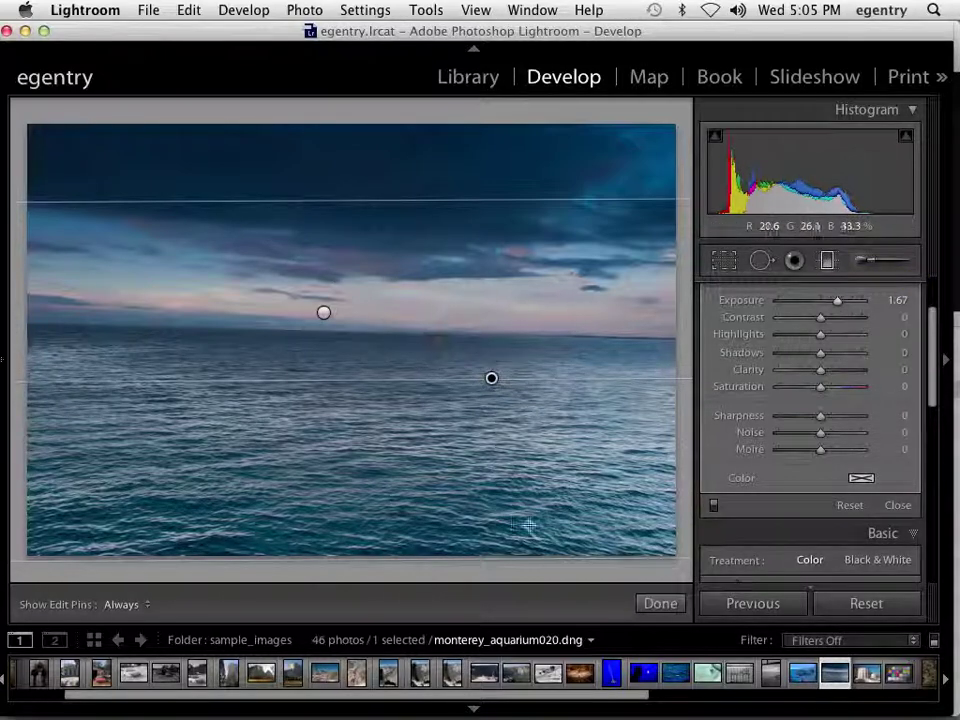
left_click(258, 674)
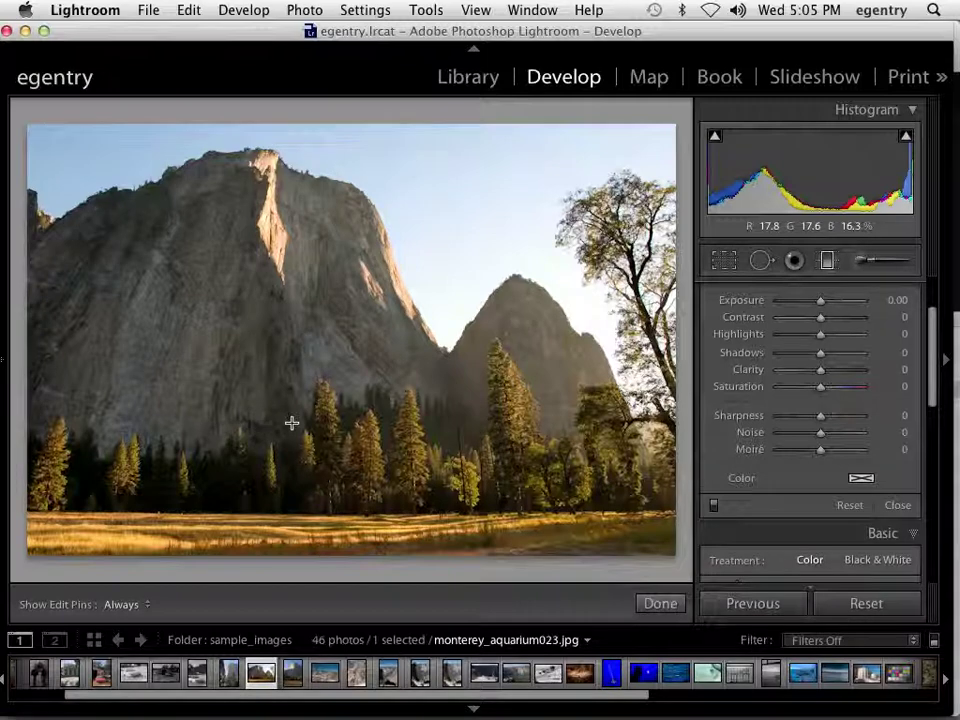
Step: On monterey_aquarium020.dng, delete the water-brightening gradient and show side-by-side Before/After view
left_click(660, 604)
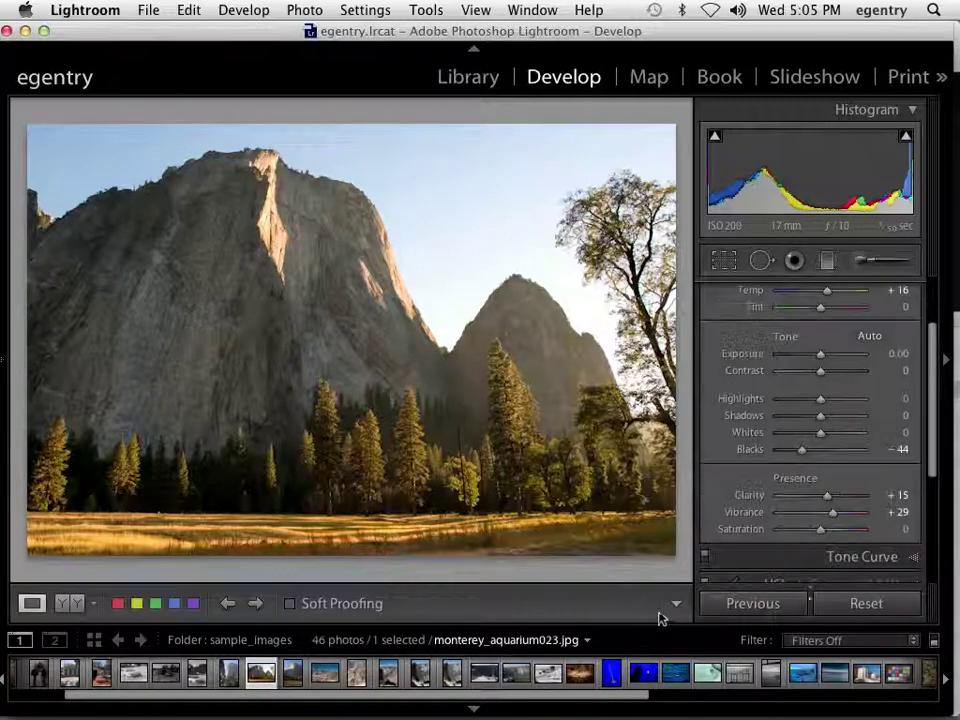
left_click_drag(930, 328, 928, 287)
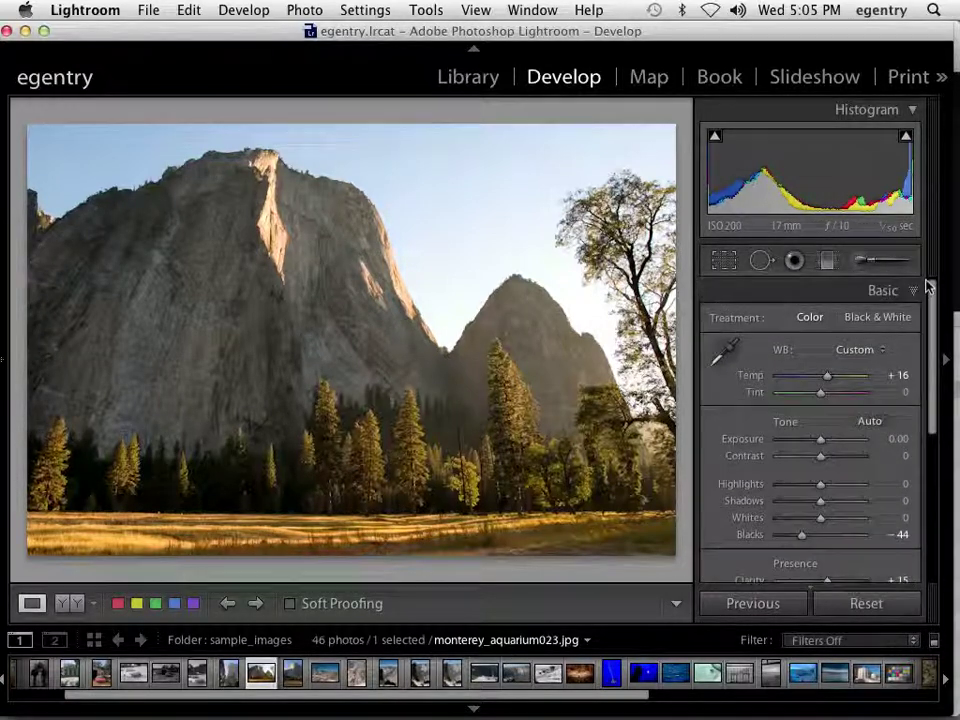
left_click(835, 672)
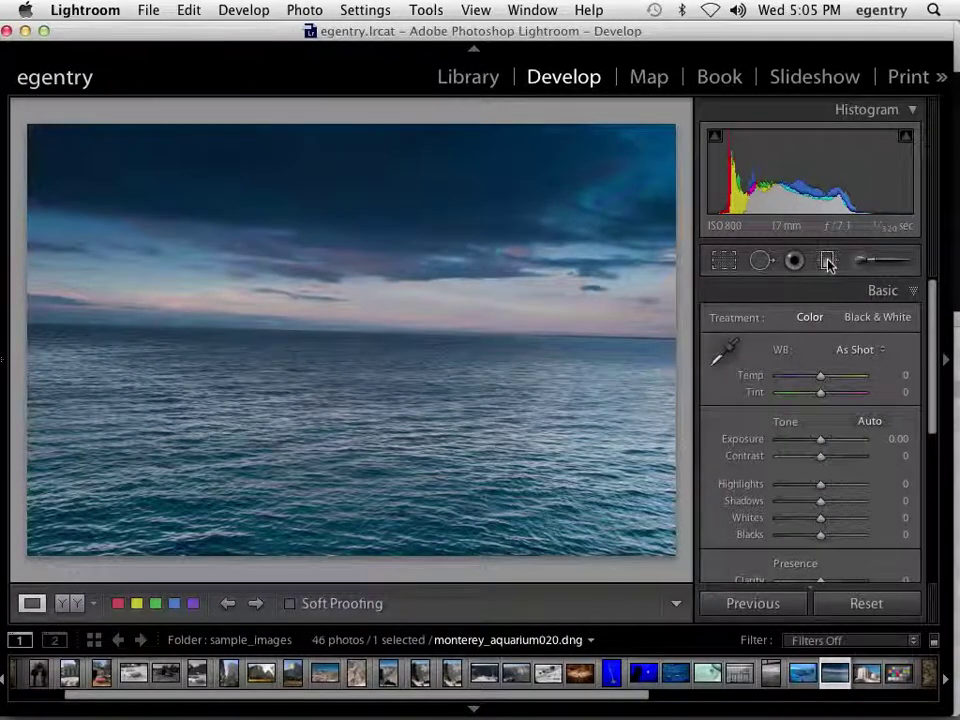
left_click(828, 262)
left_click(491, 379)
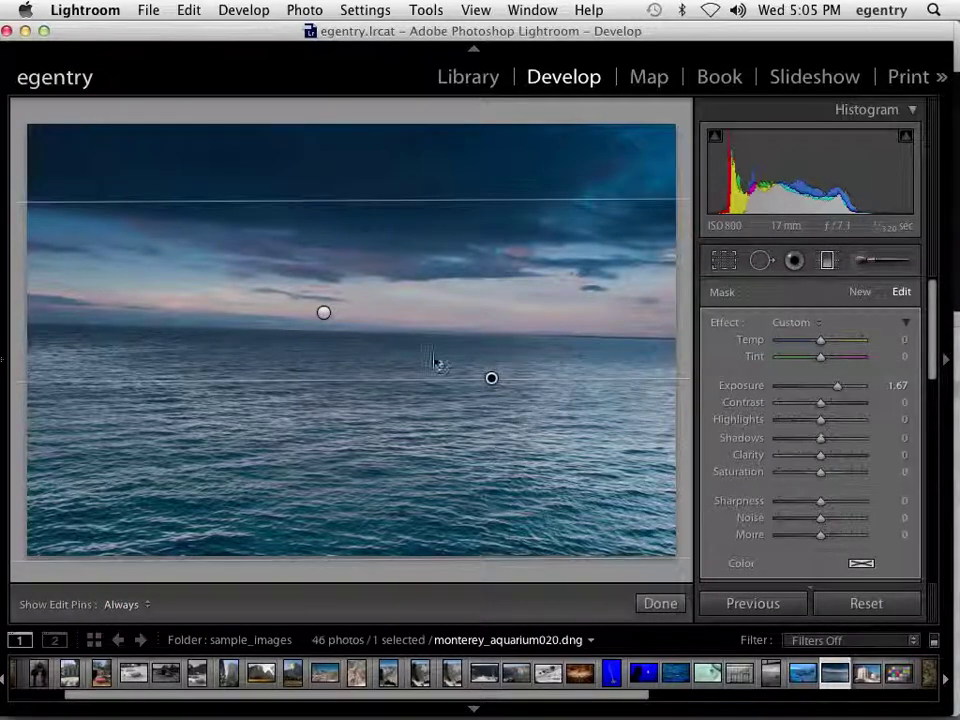
key("Delete")
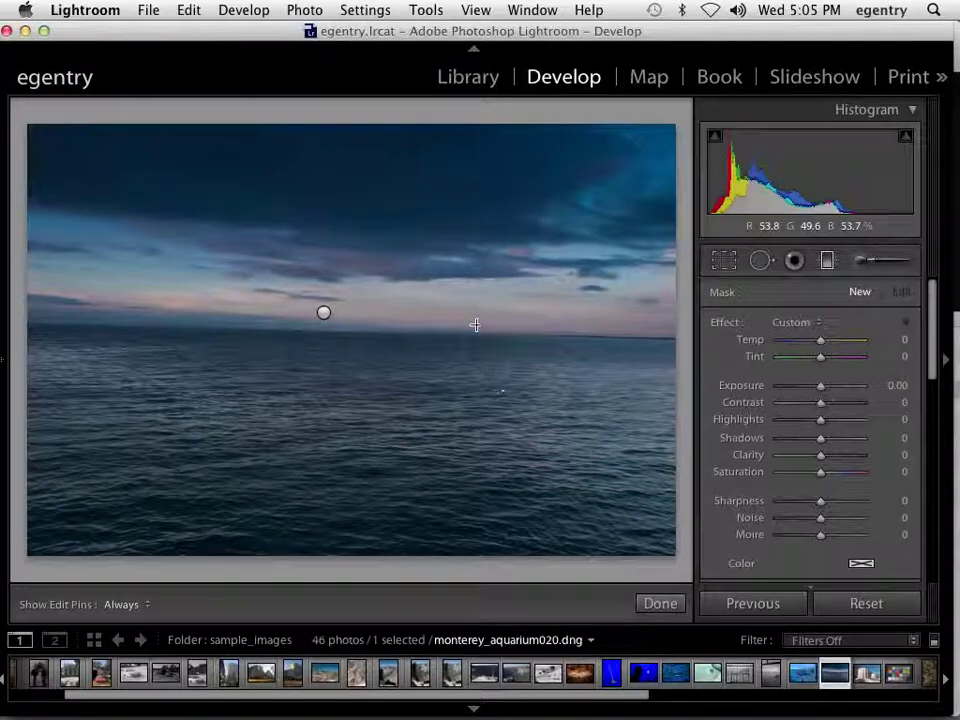
left_click(658, 602)
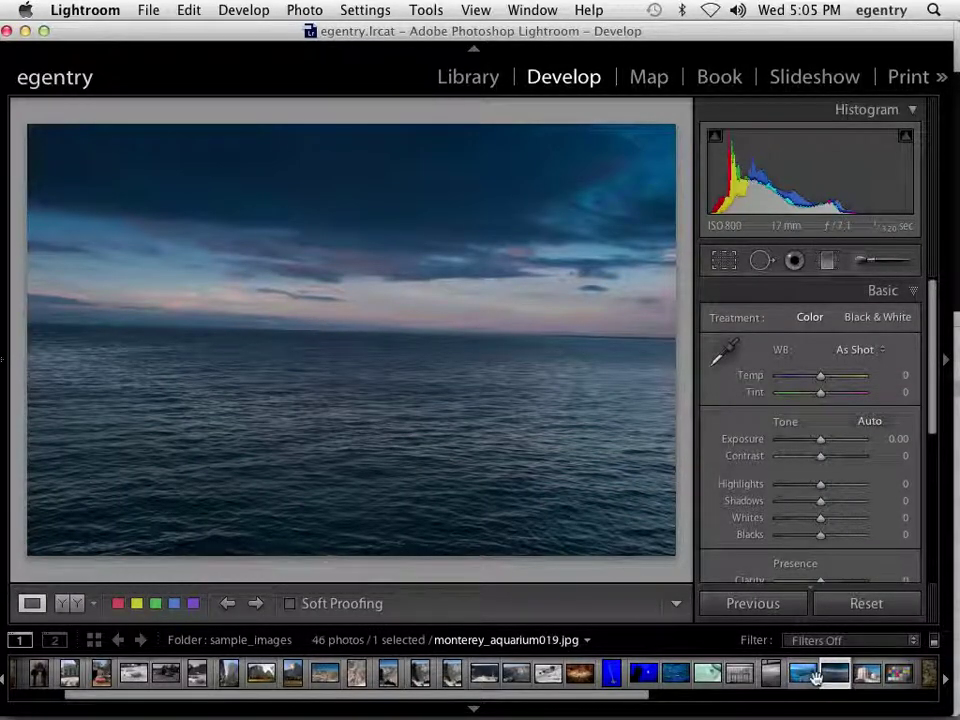
left_click(69, 603)
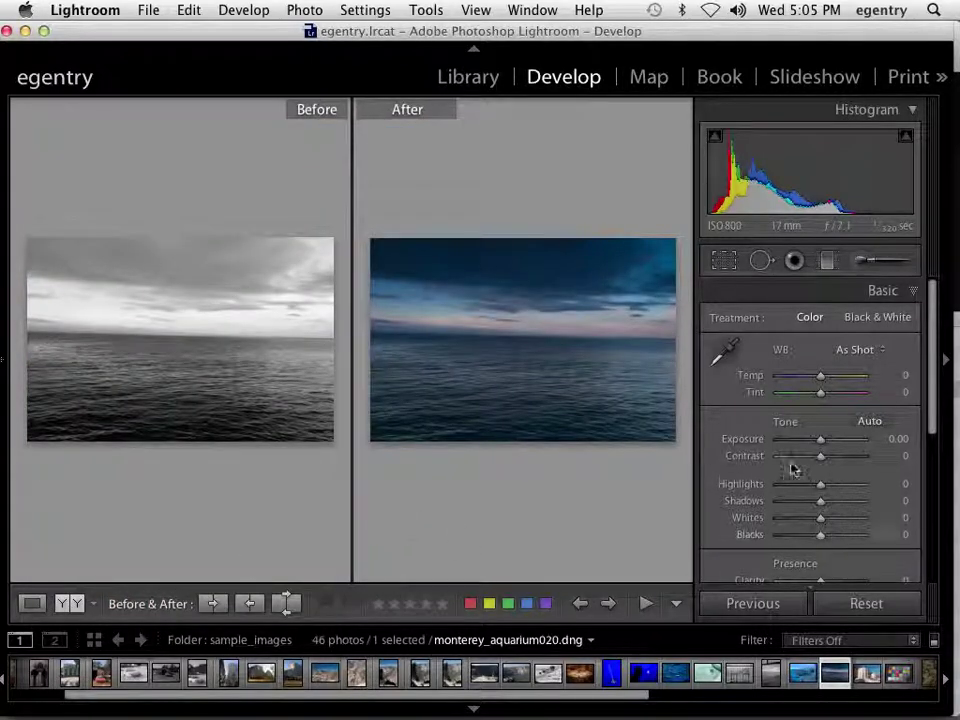
Step: Review the ocean photo's blue darkening gradient settings, then select the Yosemite cliff photo
left_click(828, 261)
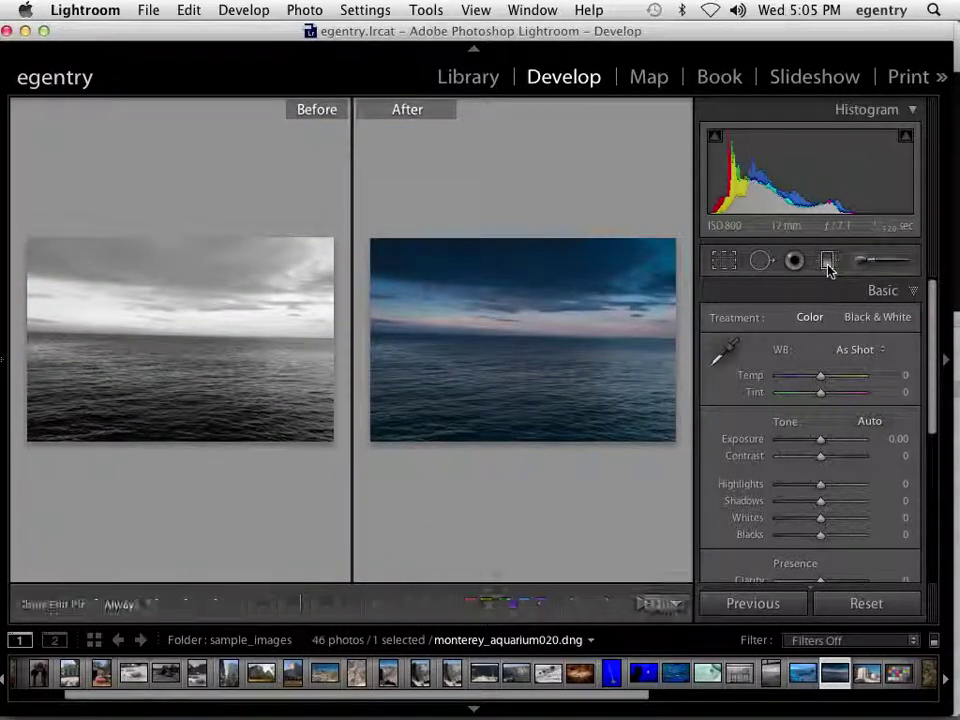
left_click(509, 326)
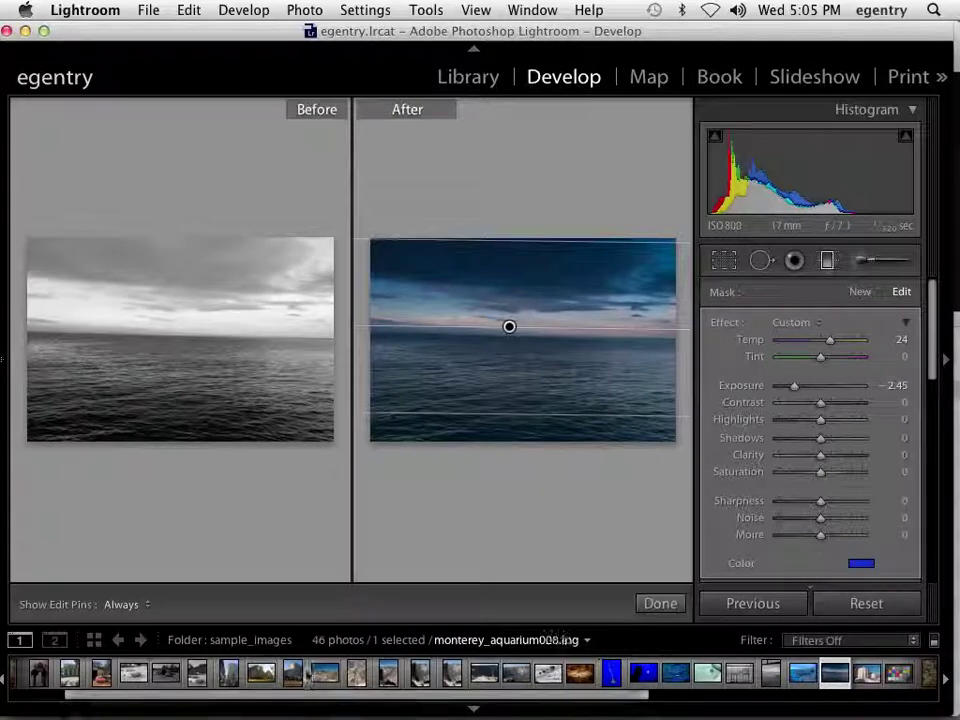
left_click(258, 678)
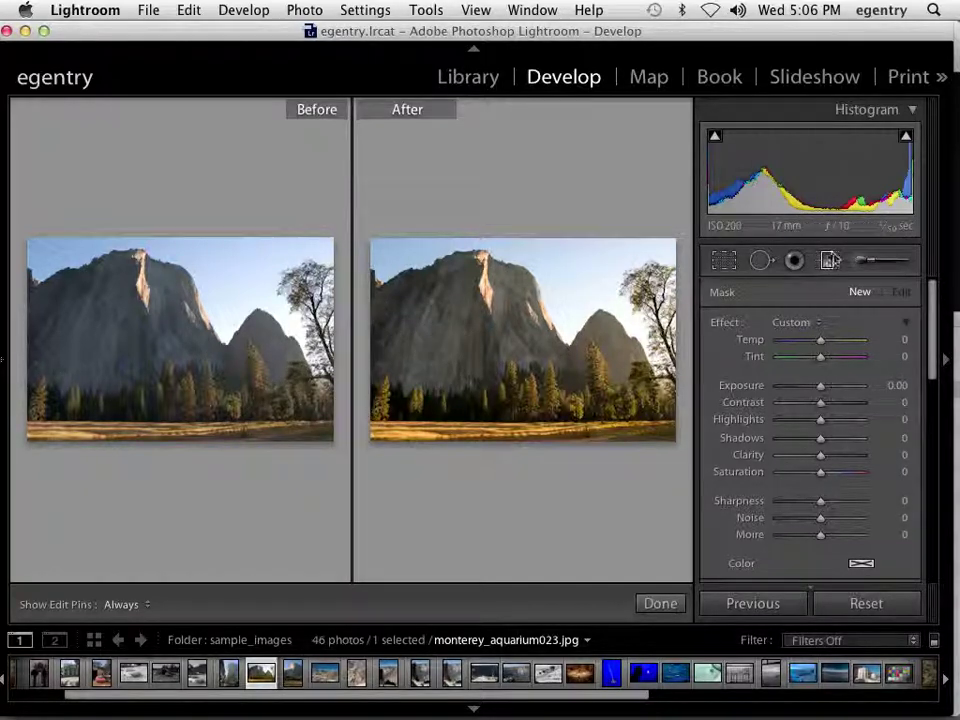
Step: Enable the Adjustment Brush on the cliff, placing and deleting test masks while zooming in and out
left_click(862, 264)
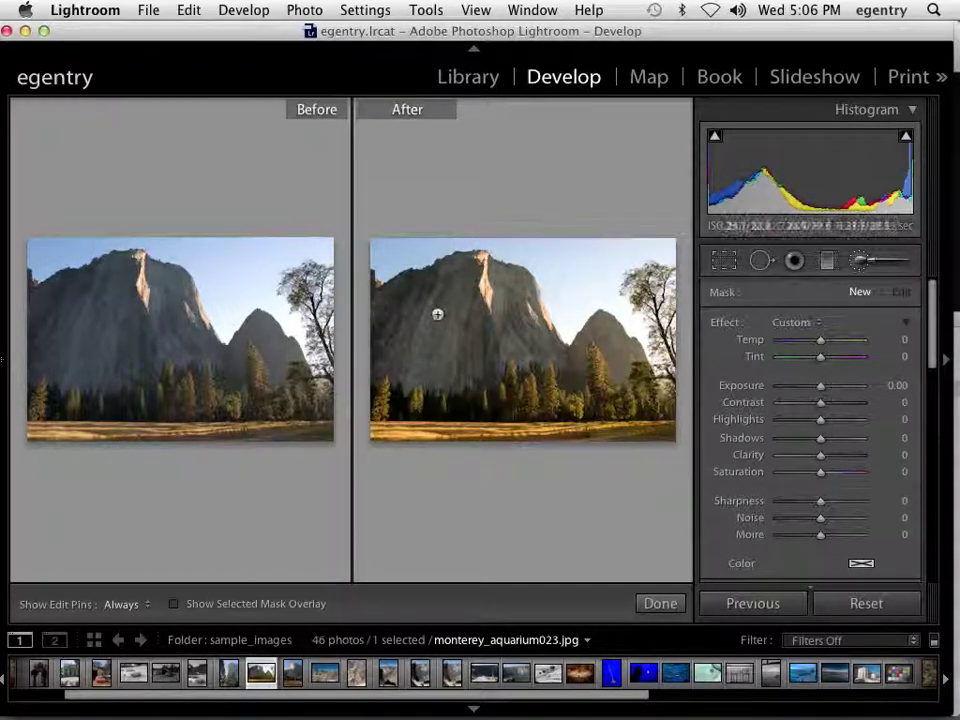
left_click(861, 263)
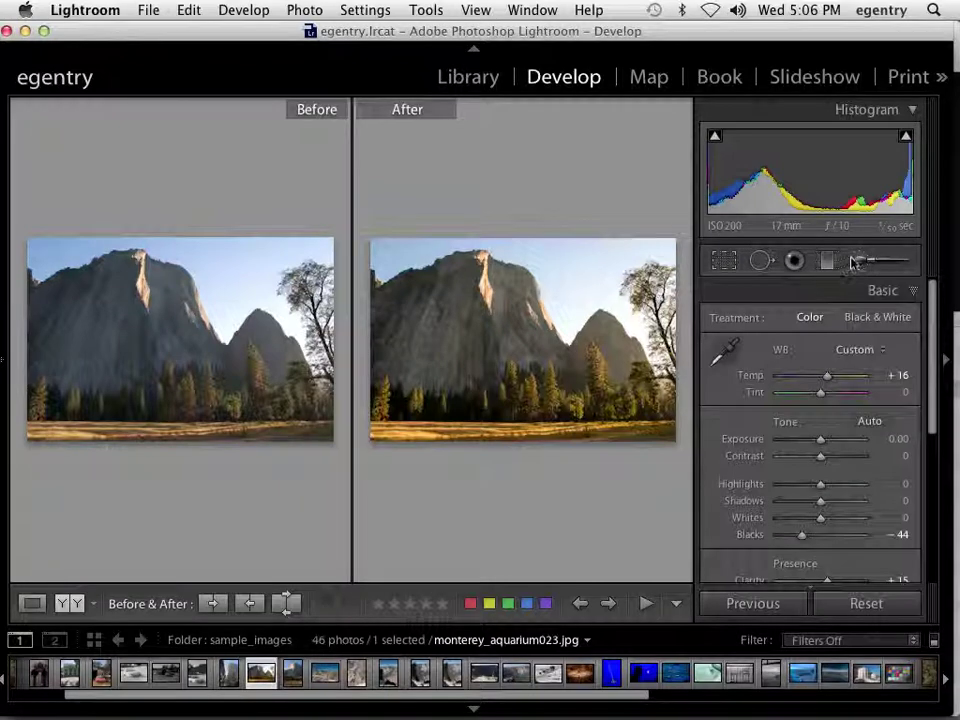
left_click(860, 262)
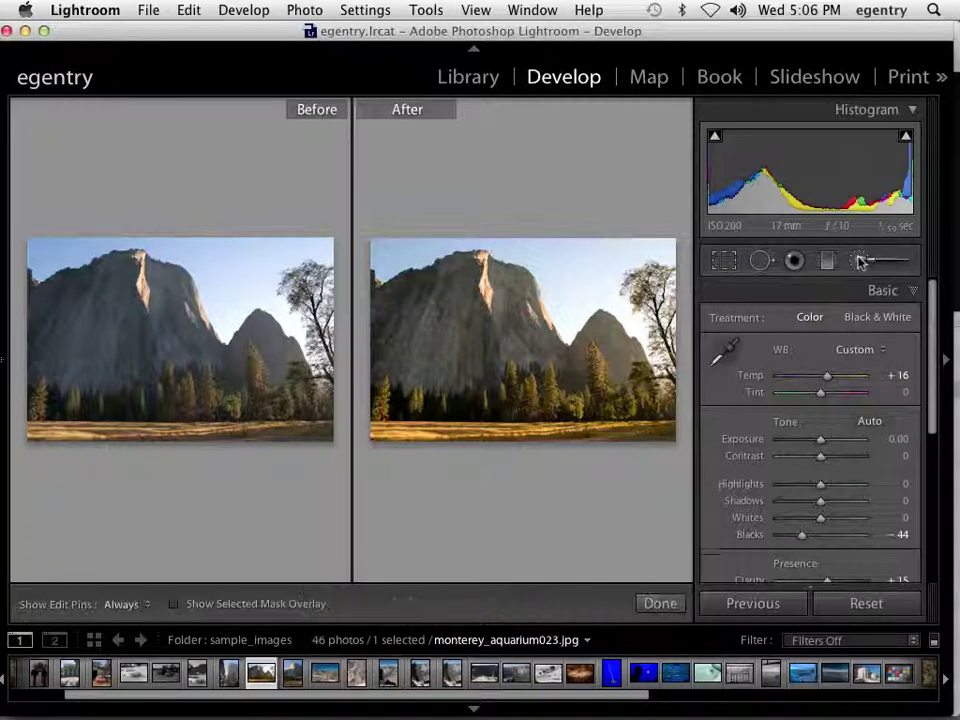
left_click(438, 335)
key("Delete")
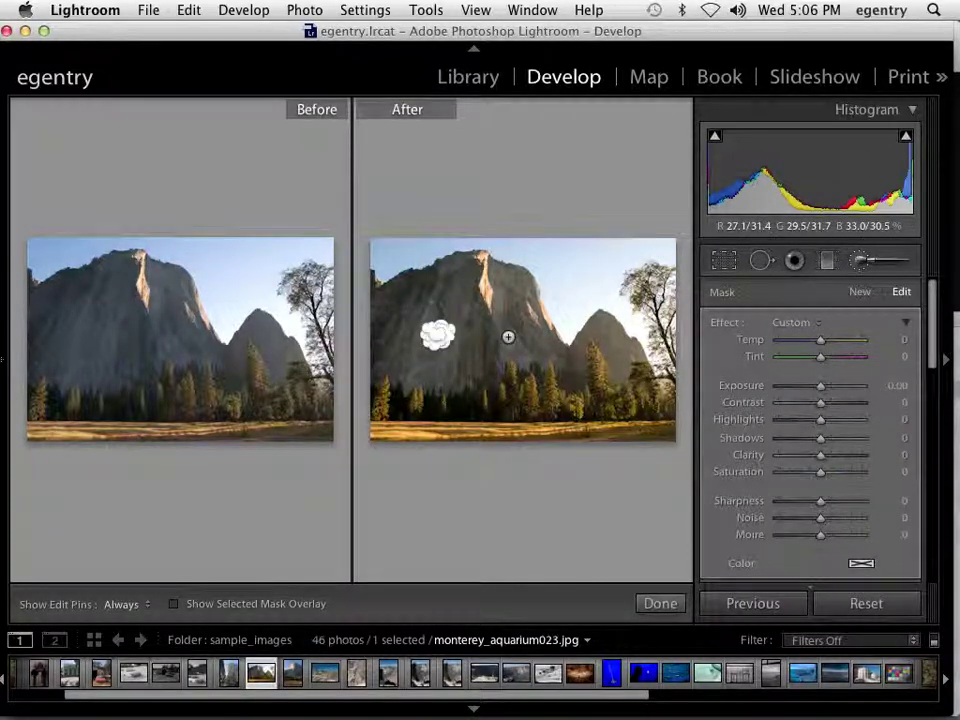
left_click(508, 337)
left_click(463, 345)
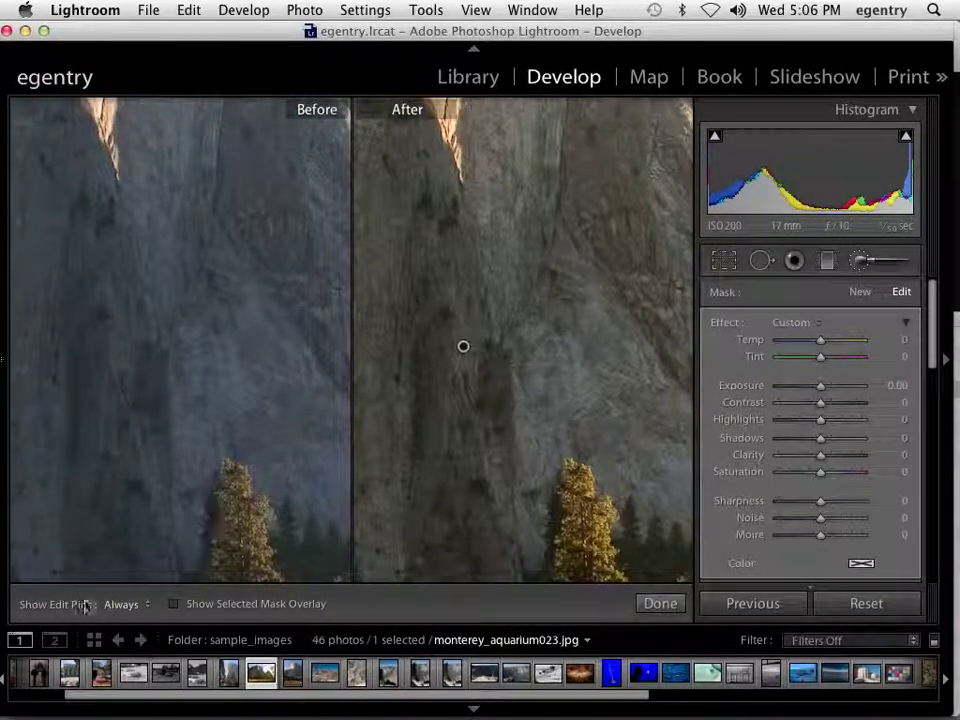
key("Delete")
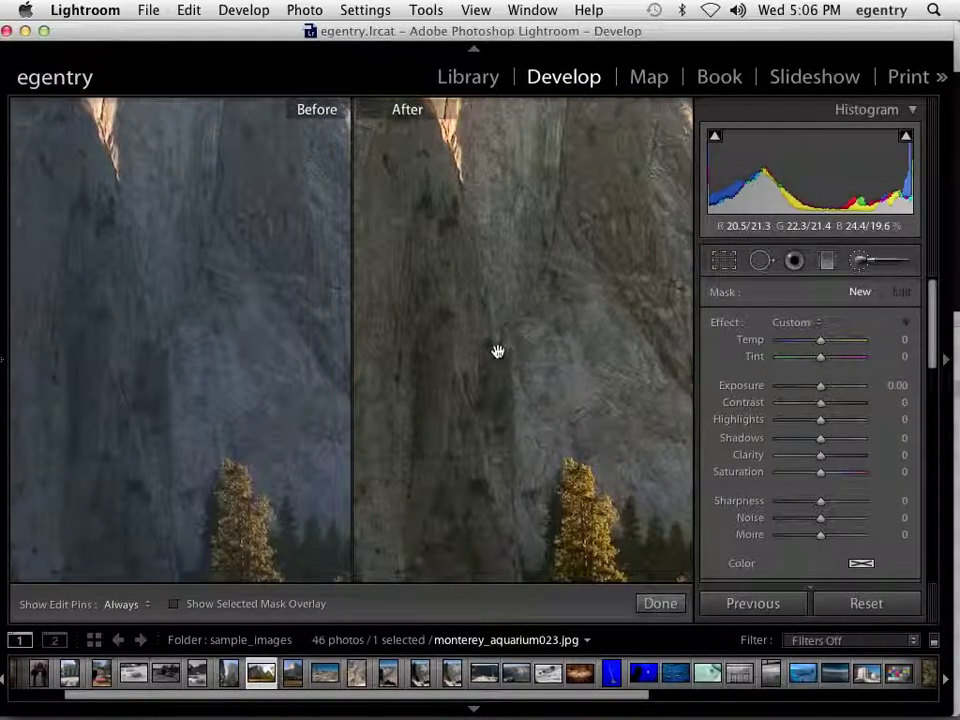
key("z")
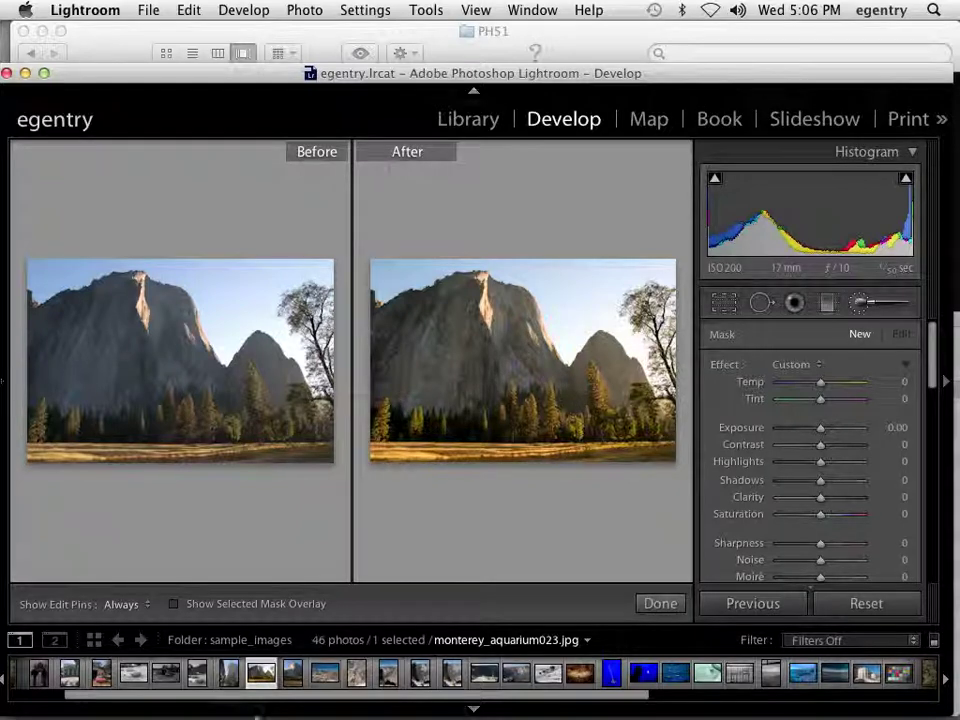
Step: Switch to QuickTime Player from the Dock, leaving Lightroom behind it
left_click(476, 700)
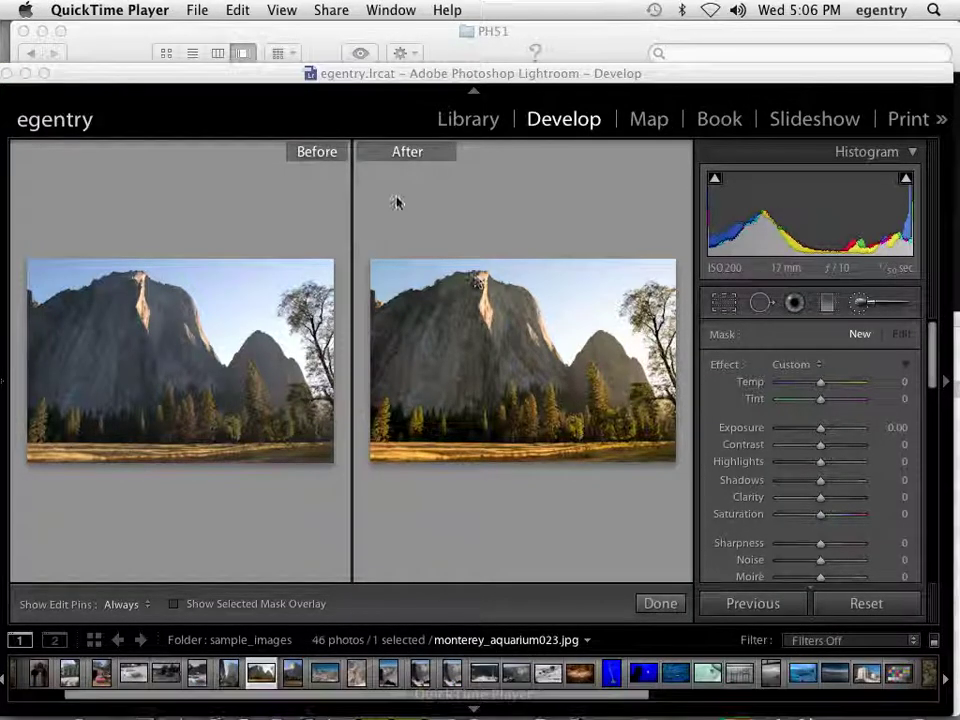